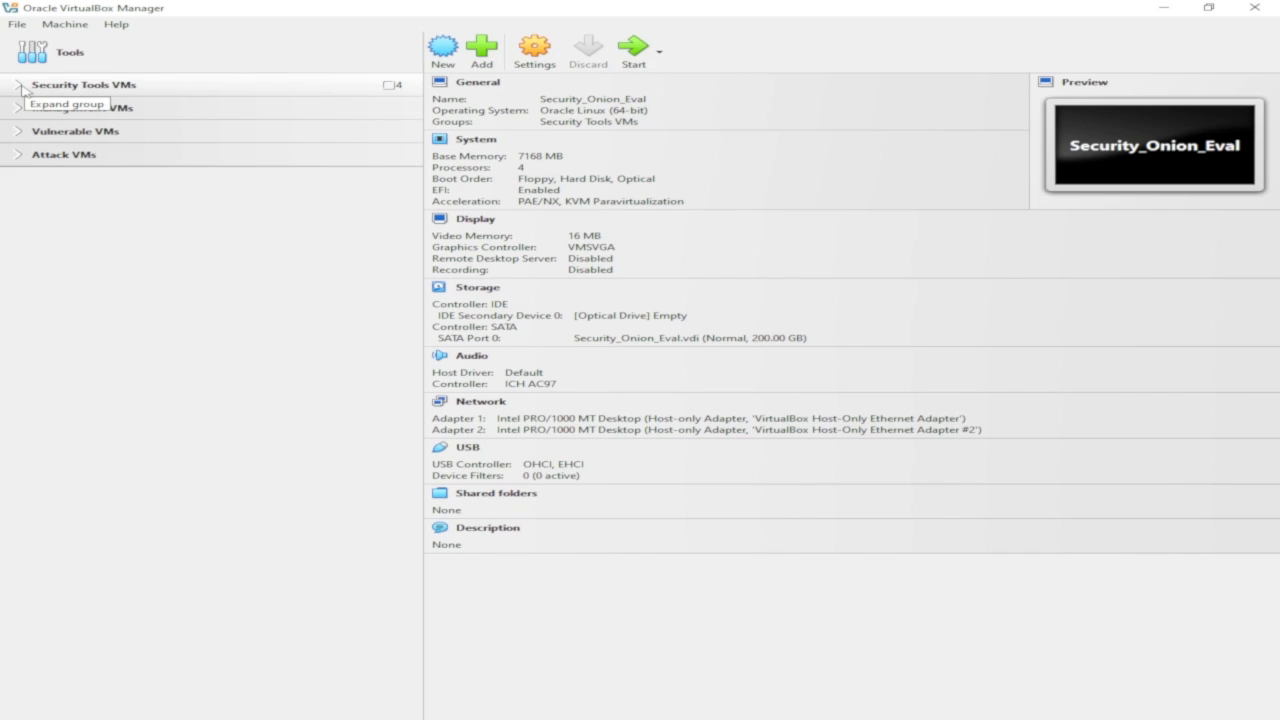
pyautogui.click(22, 89)
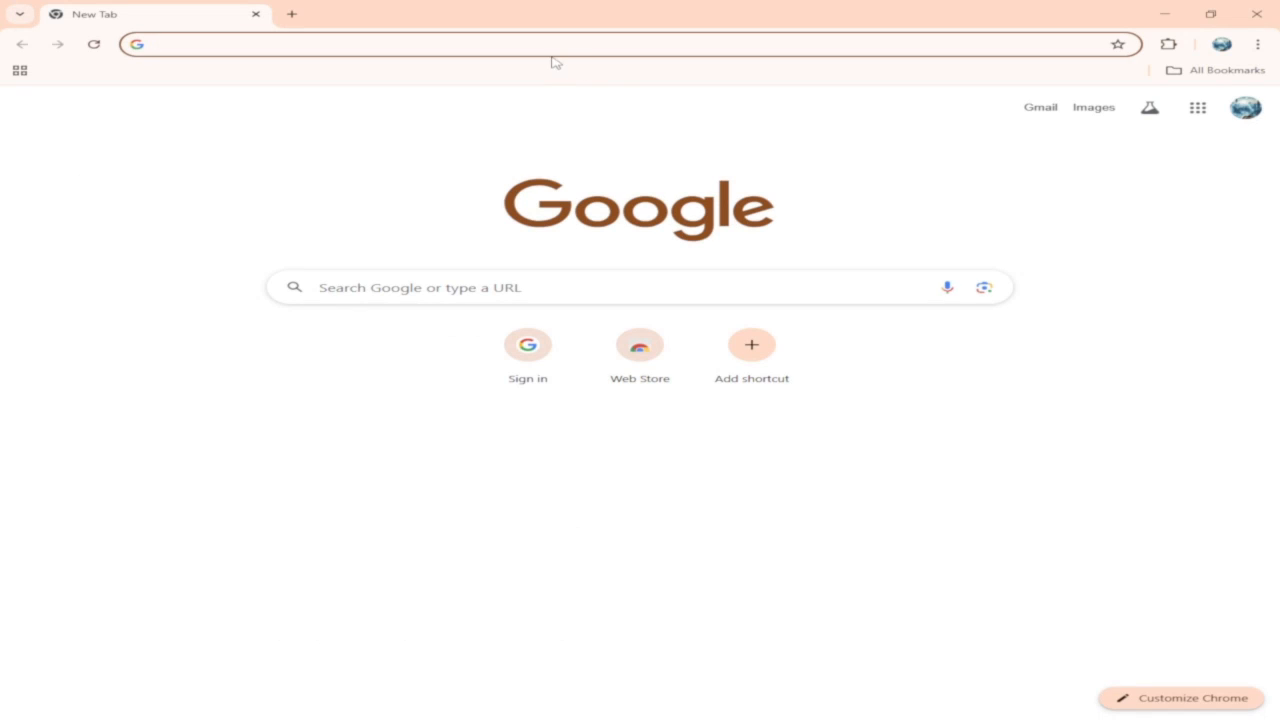
# Search Google for securityonion download using the suggested query.
pyautogui.click(539, 46)
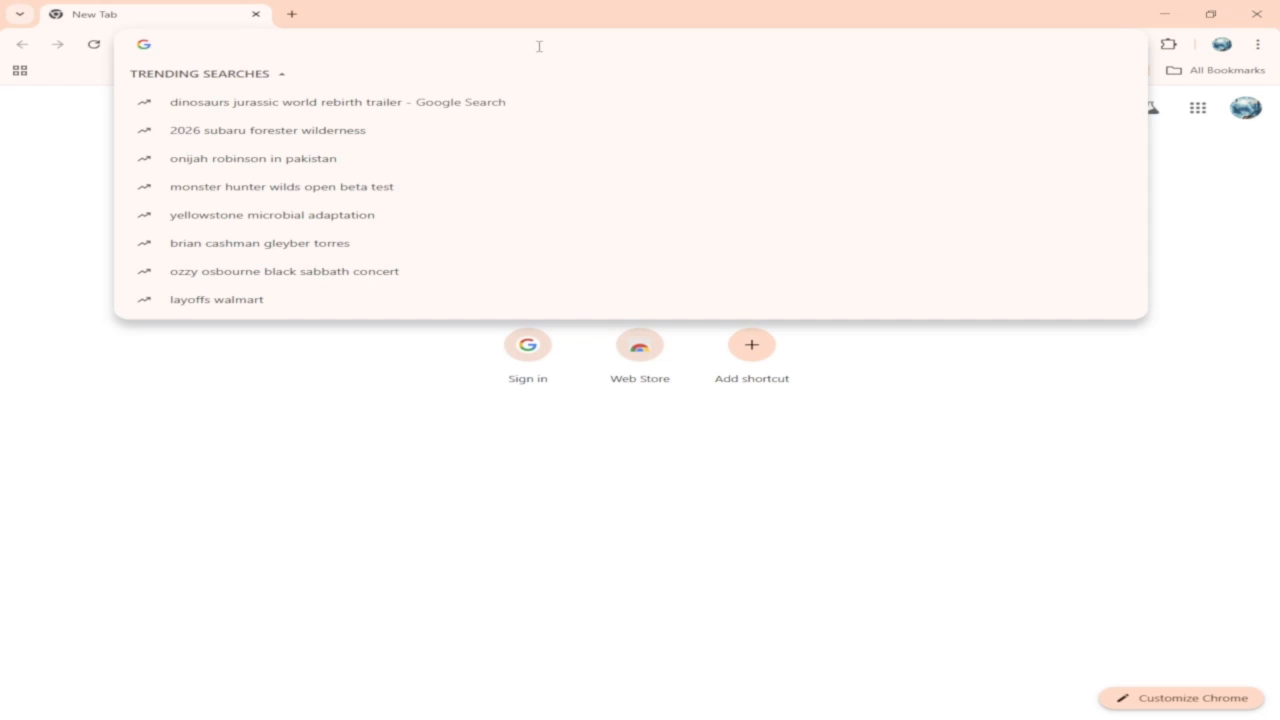
pyautogui.write('securit')
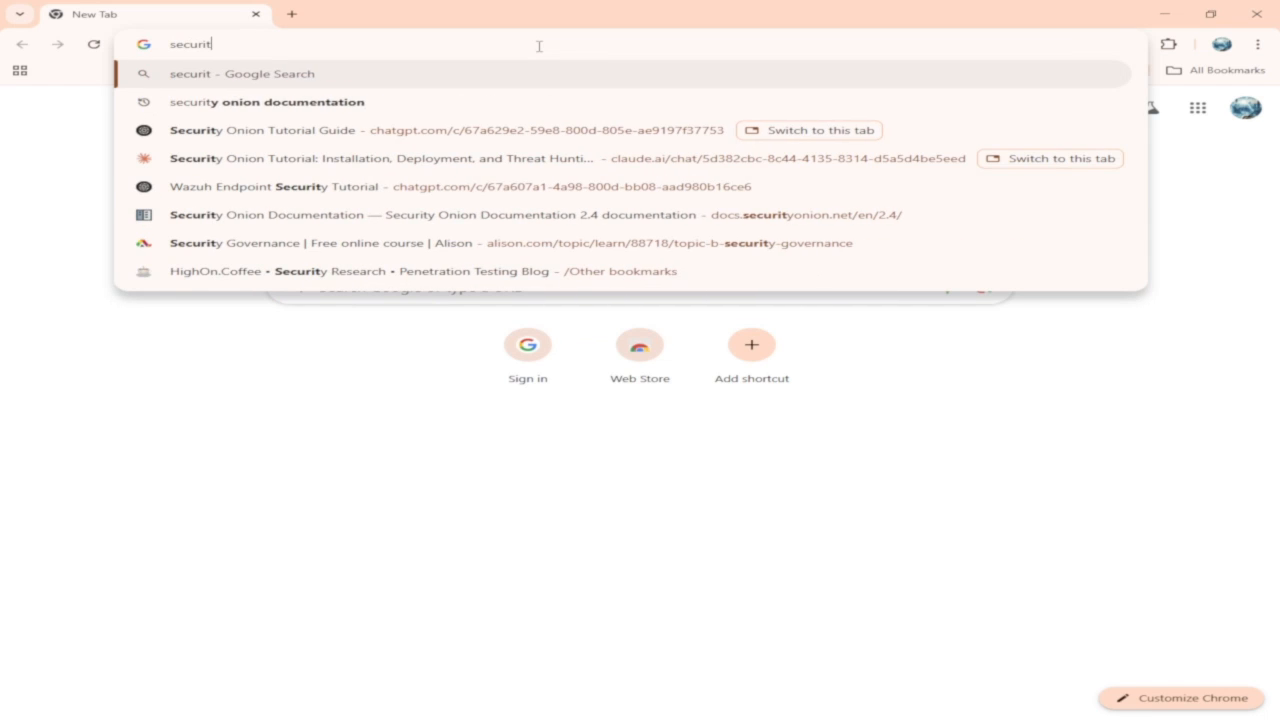
pyautogui.write('yonion')
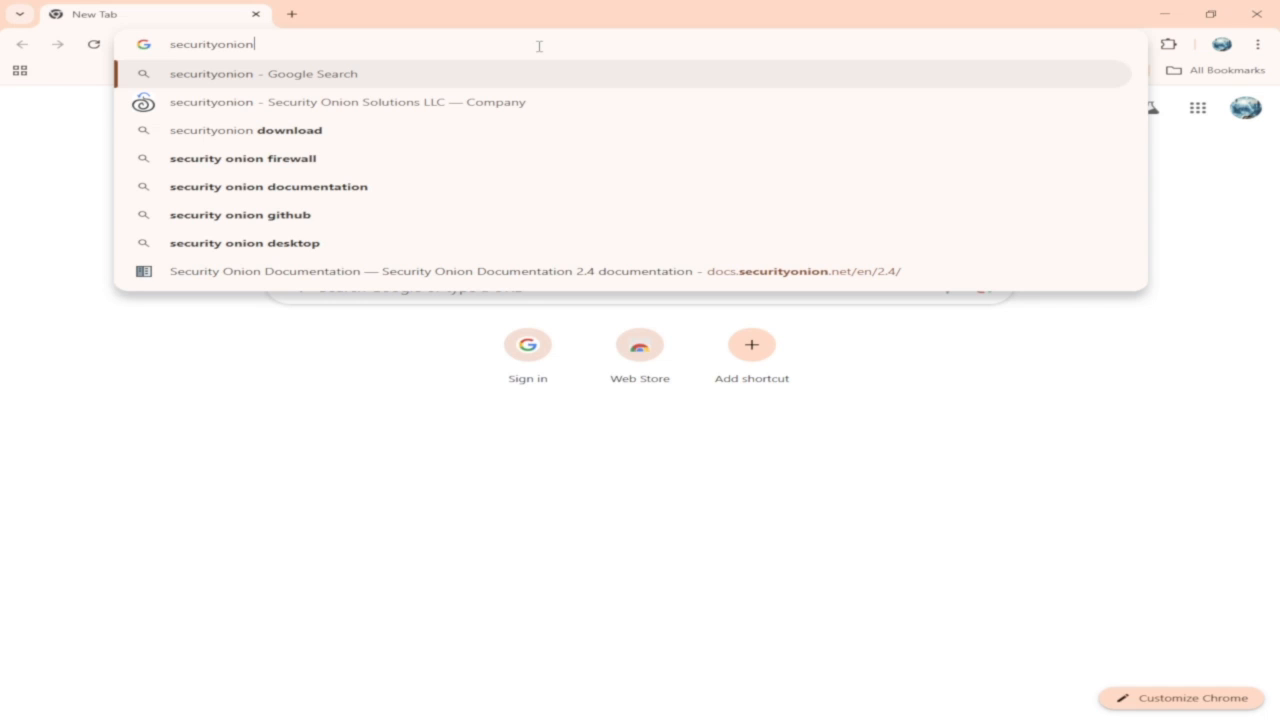
pyautogui.press('Down')
pyautogui.press('Down')
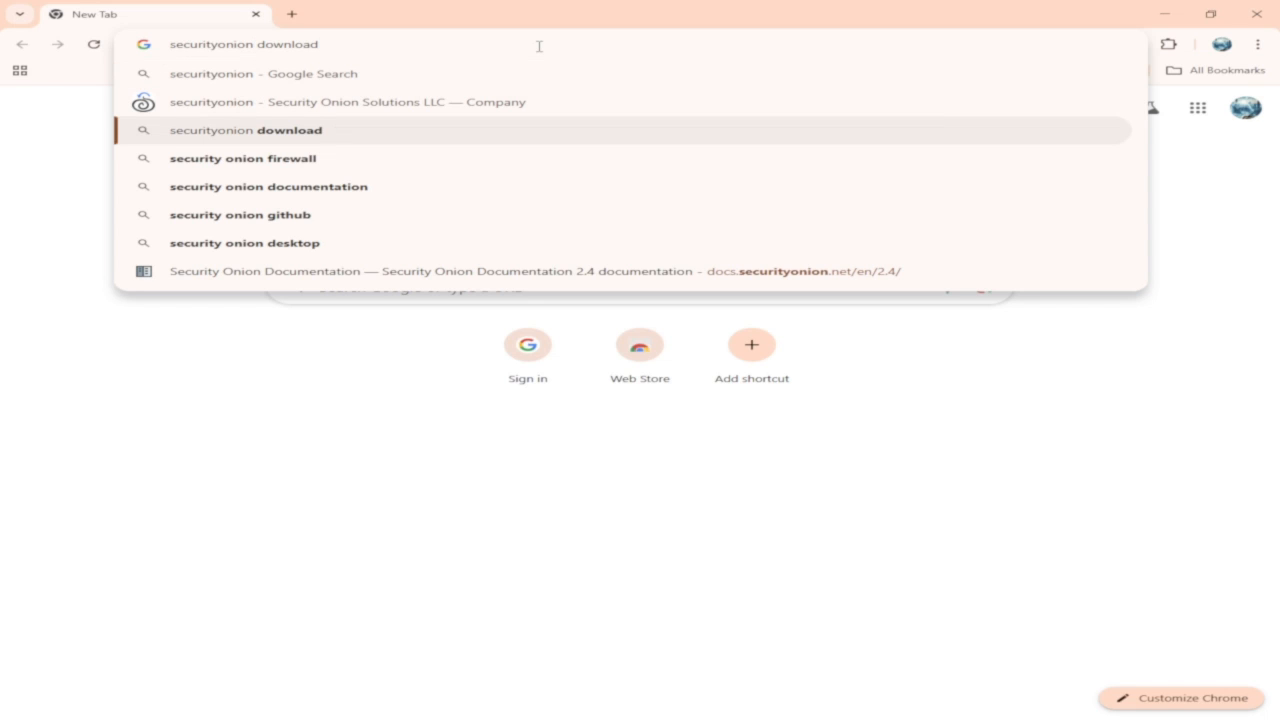
pyautogui.press('Return')
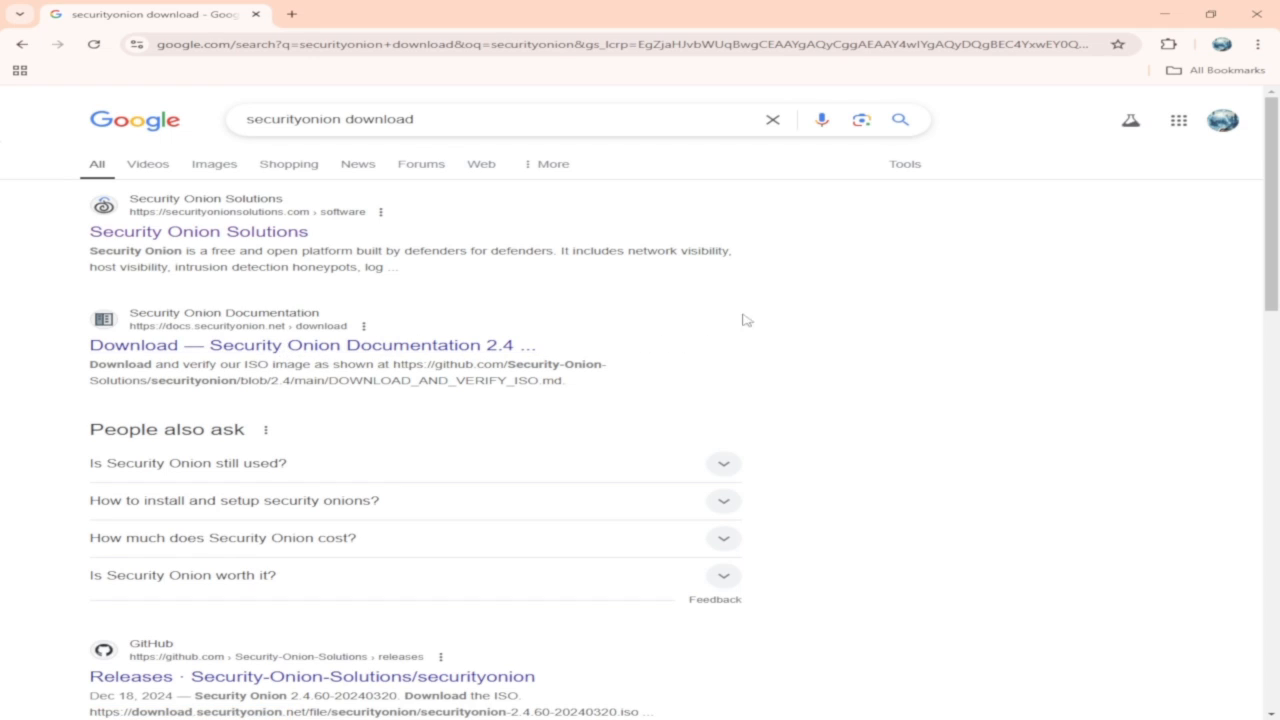
# Open the Security Onion Solutions software page and open its Documentation link in a new tab.
pyautogui.click(225, 240)
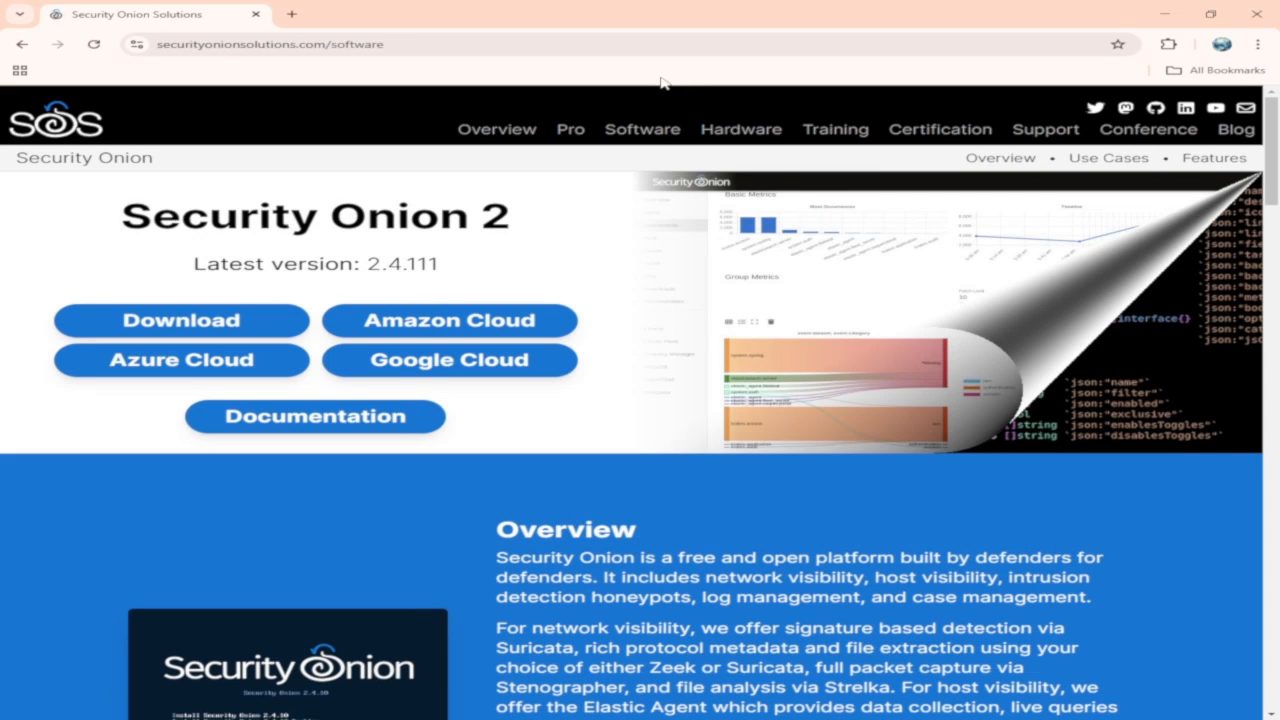
pyautogui.rightClick(372, 412)
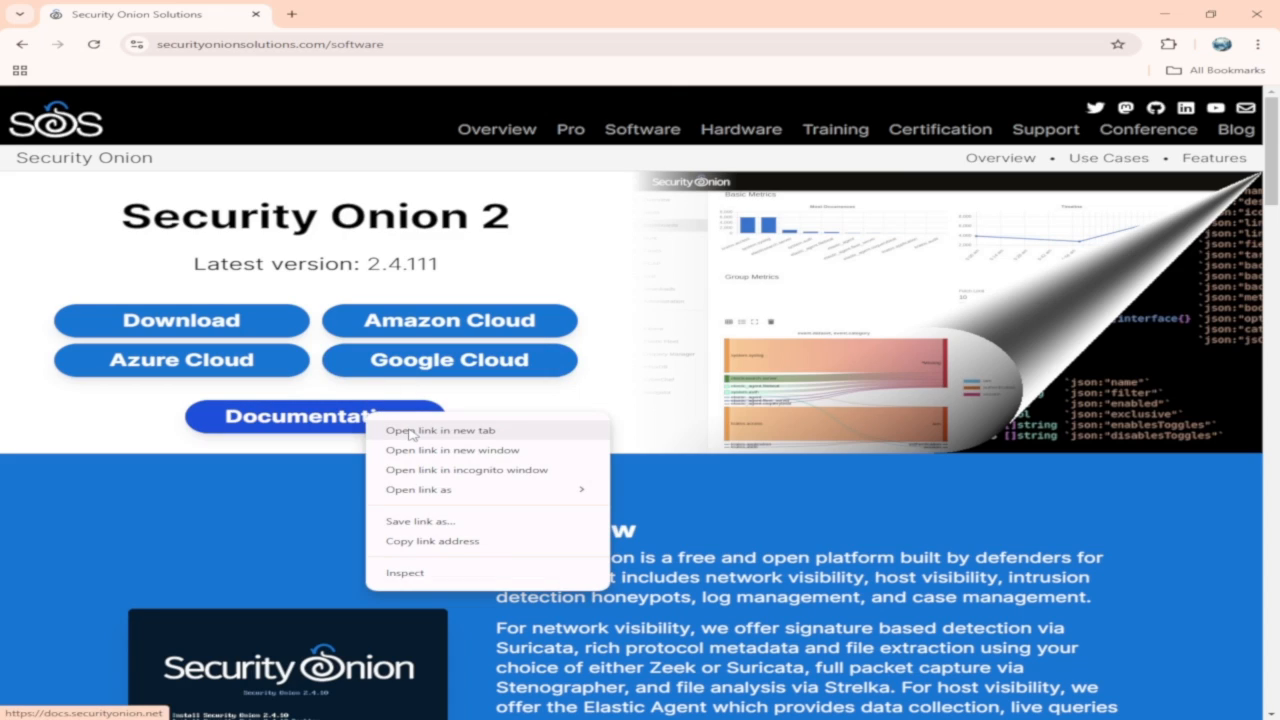
pyautogui.click(396, 429)
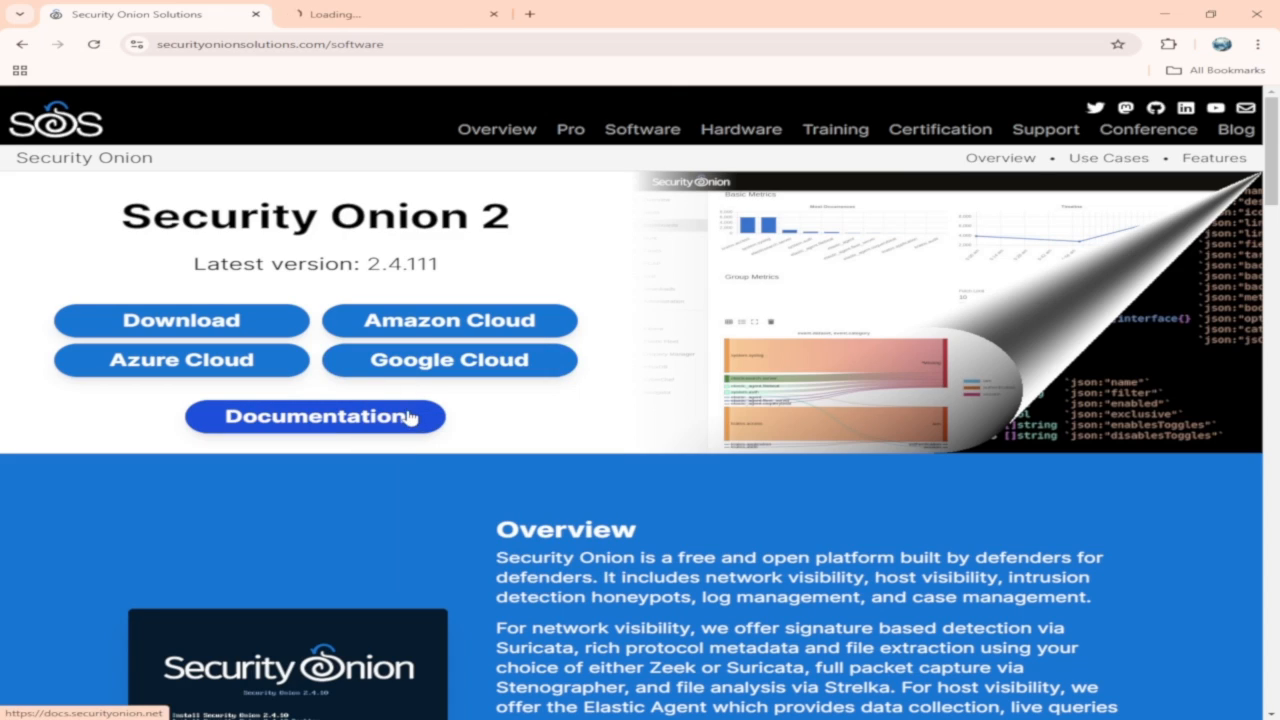
# Open the Download and Verify ISO page and review the Security Onion ISO files already saved in the local folder.
pyautogui.click(215, 326)
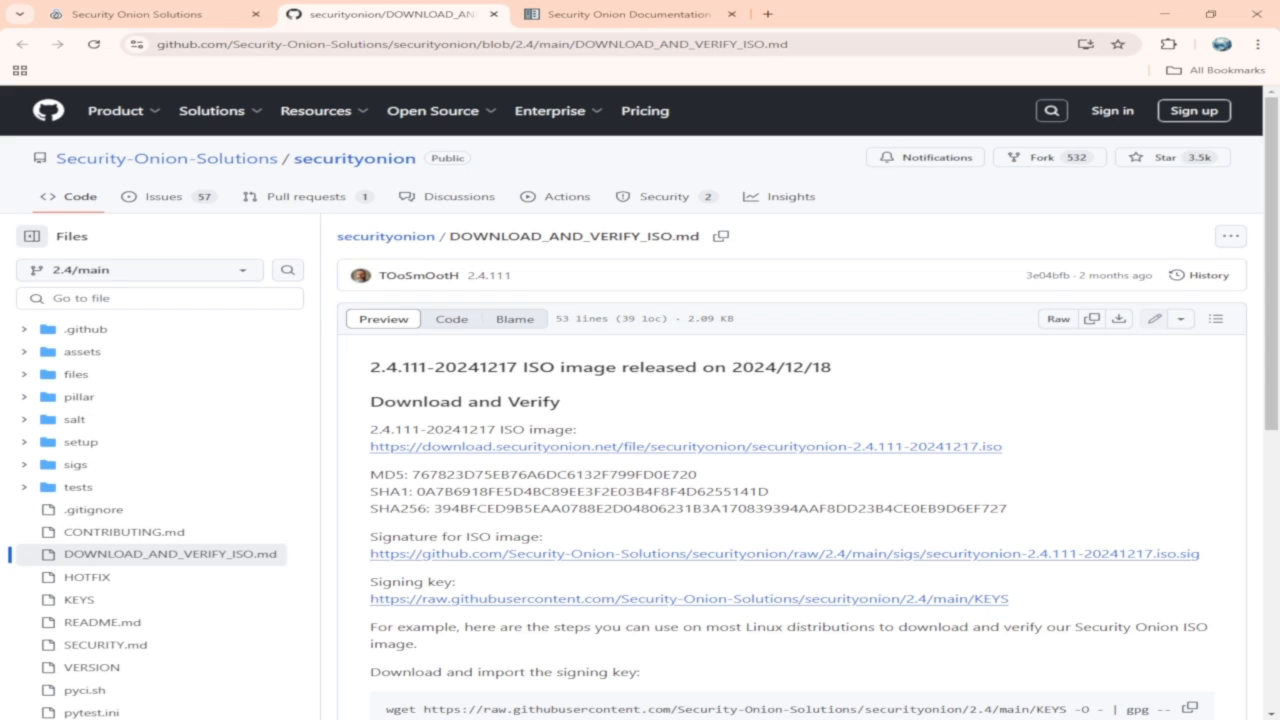
pyautogui.hotkey('alt', 'Tab')
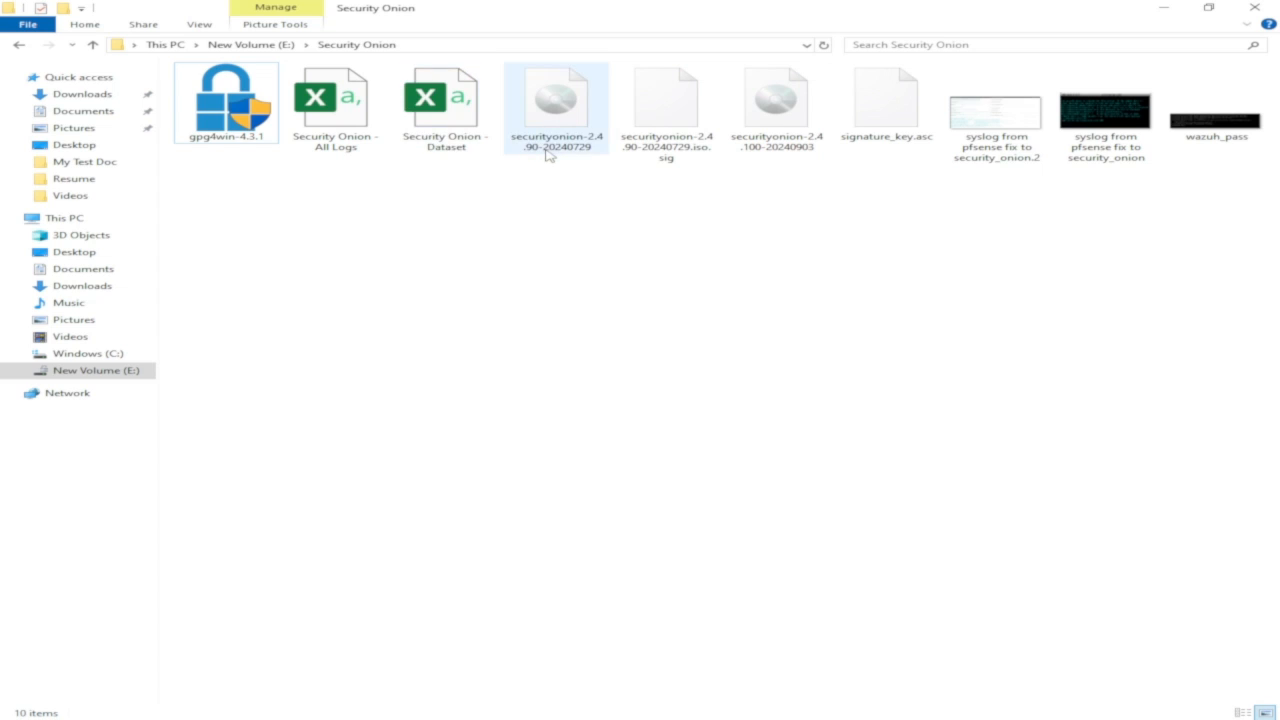
pyautogui.moveTo(556, 152)
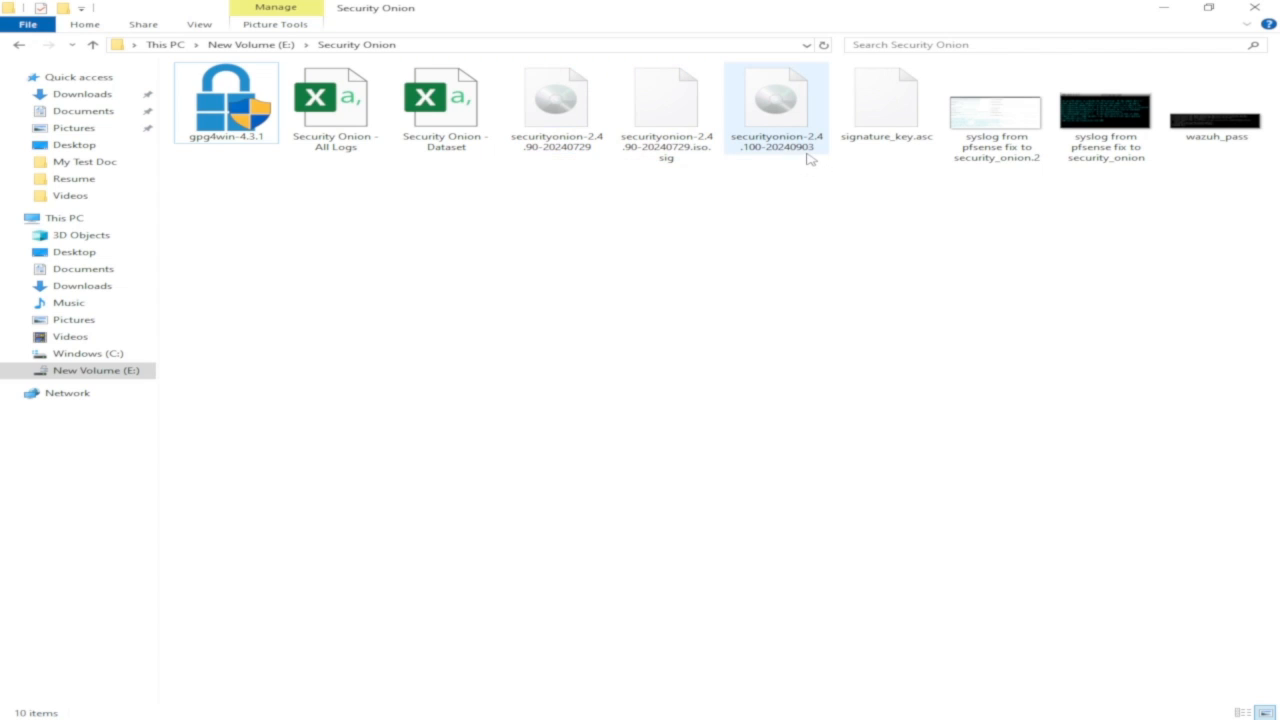
pyautogui.moveTo(810, 158)
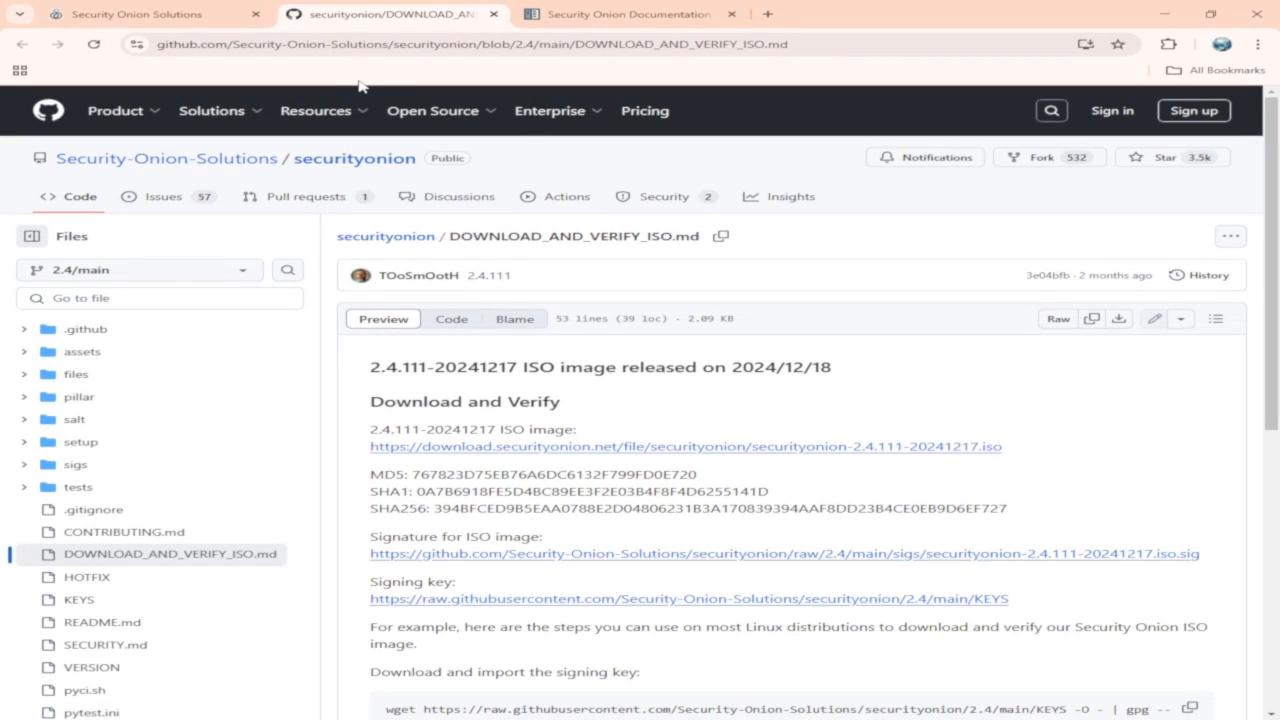
# Open the First Time Users documentation page and read through its installation and setup instructions.
pyautogui.click(650, 14)
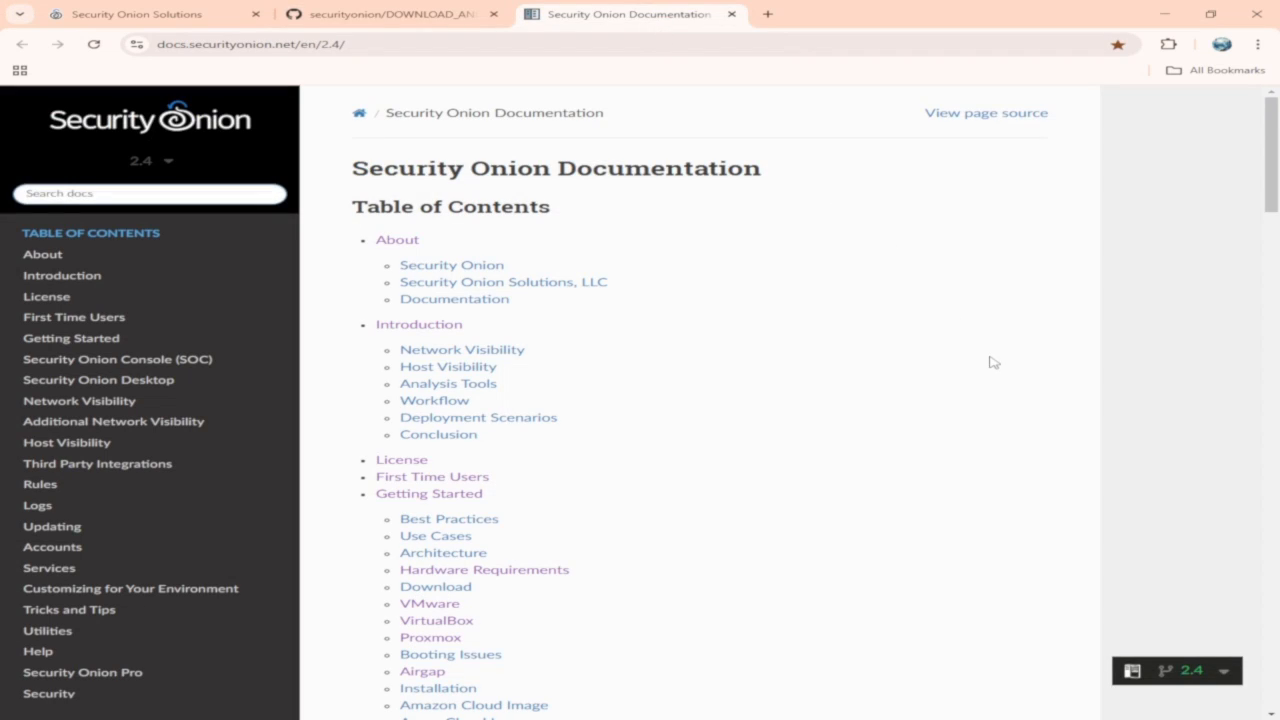
pyautogui.click(75, 320)
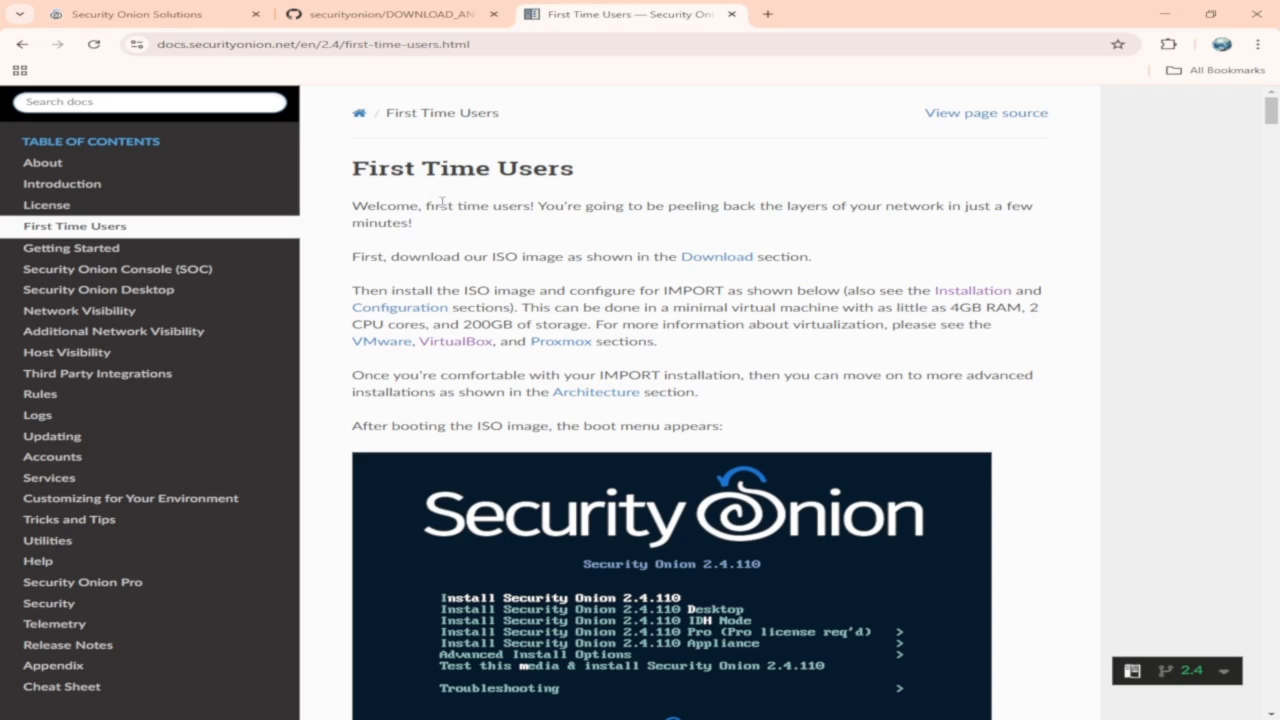
pyautogui.scroll(-1, 827, 368)
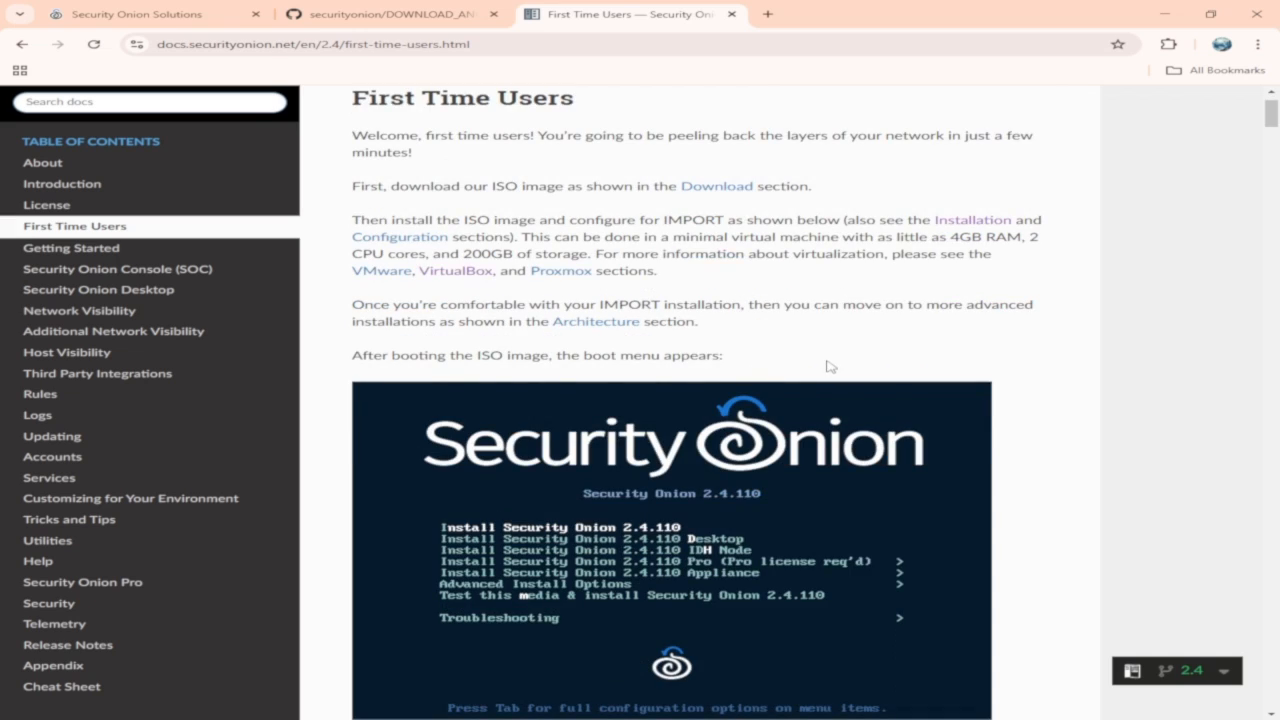
pyautogui.scroll(-1, 827, 368)
pyautogui.scroll(-2, 733, 372)
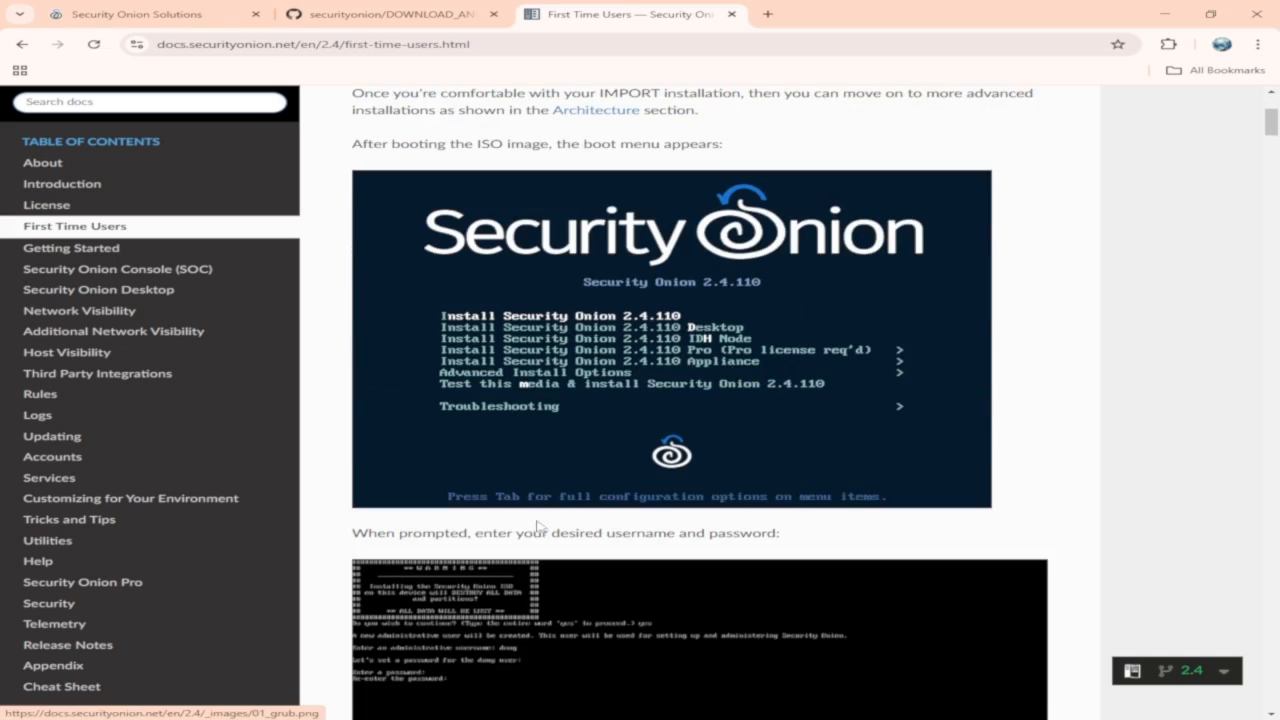
pyautogui.scroll(-2, 540, 527)
pyautogui.scroll(-2, 640, 523)
pyautogui.scroll(-4, 723, 549)
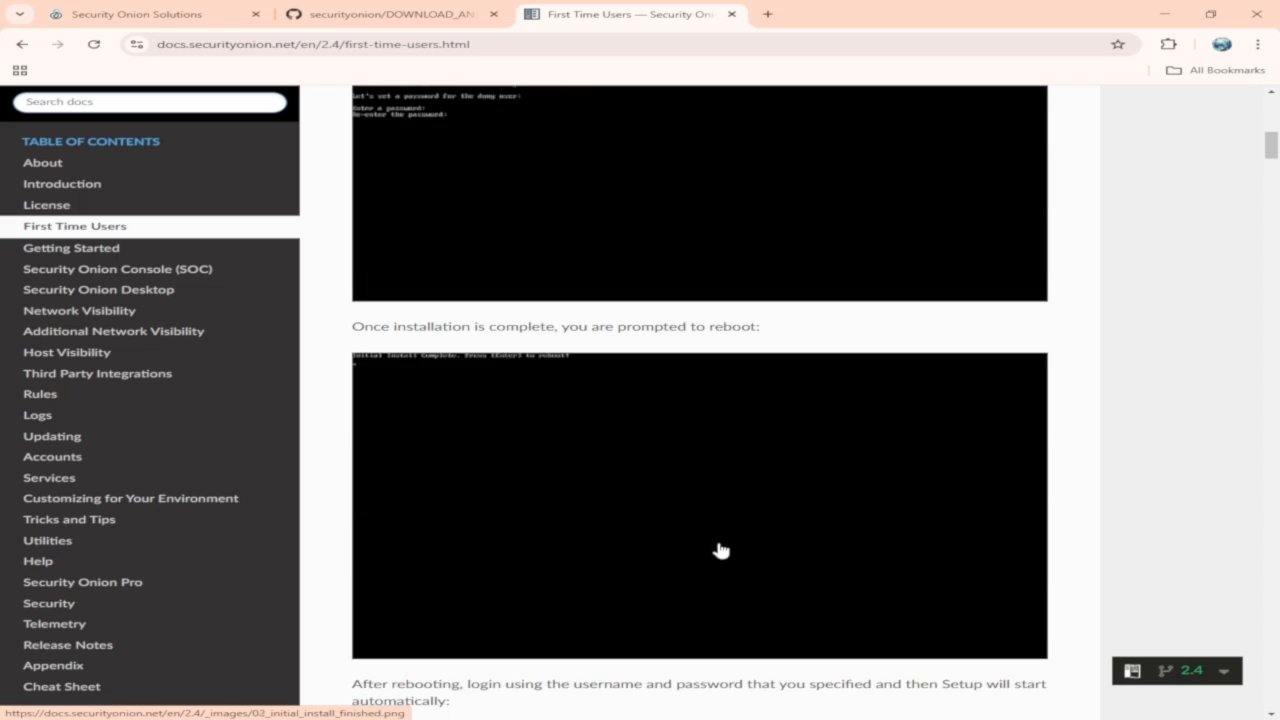
pyautogui.scroll(-3, 720, 550)
pyautogui.scroll(-6, 714, 543)
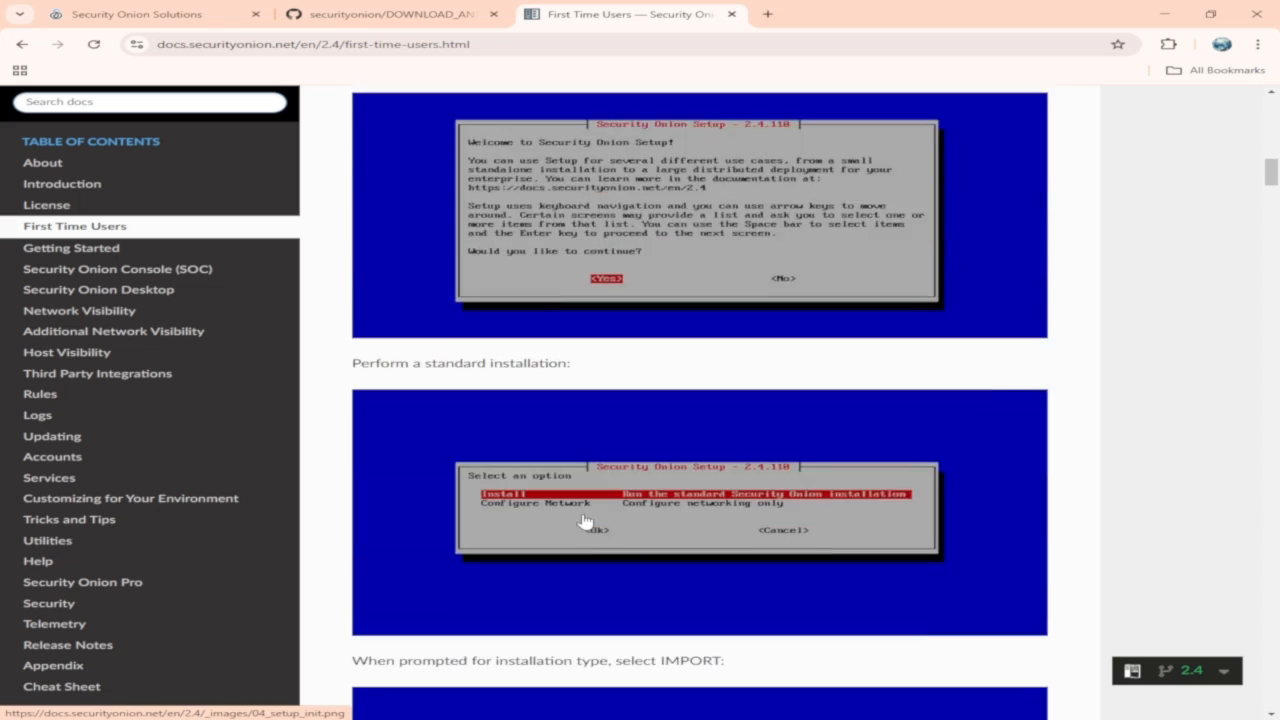
pyautogui.scroll(-13, 585, 521)
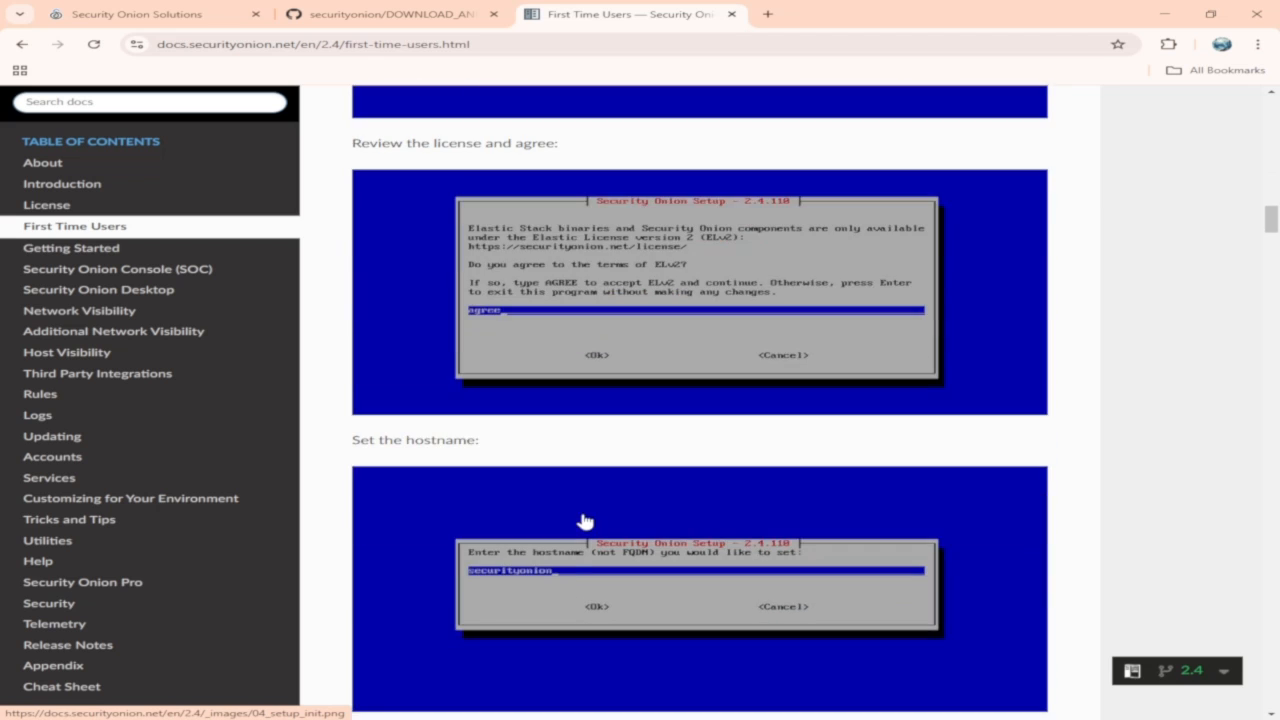
pyautogui.scroll(-14, 585, 521)
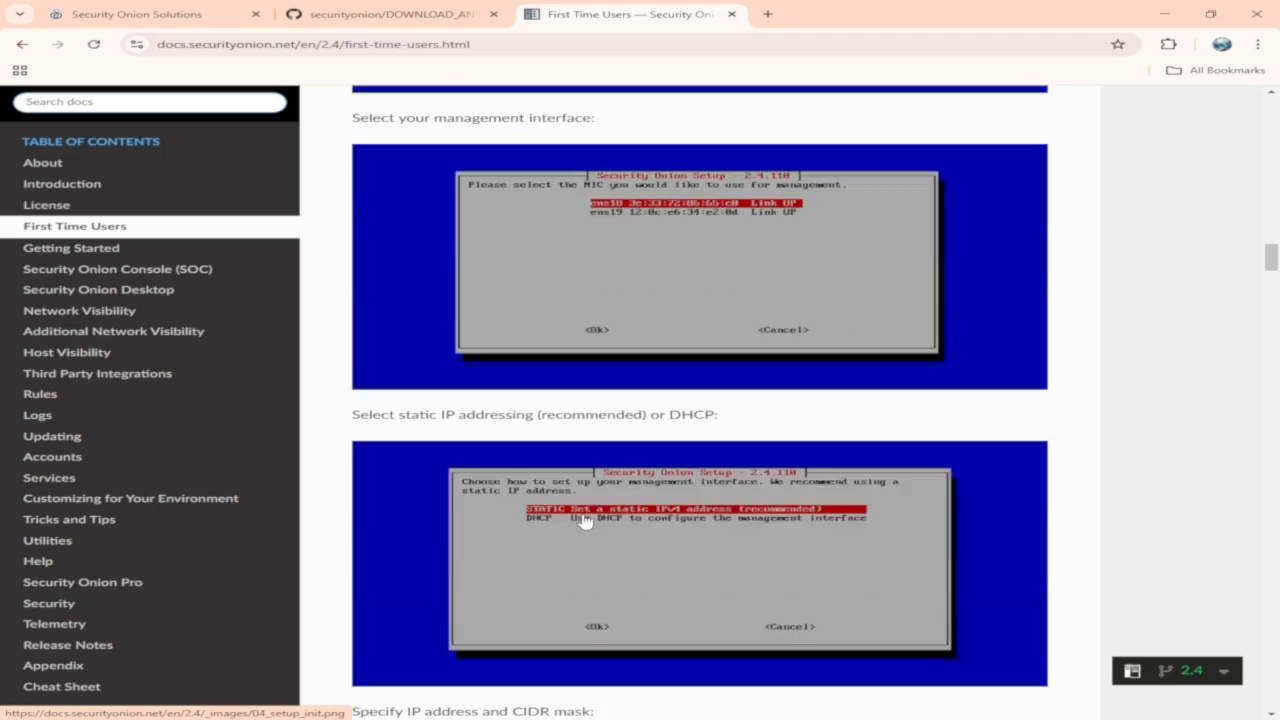
pyautogui.scroll(-18, 585, 521)
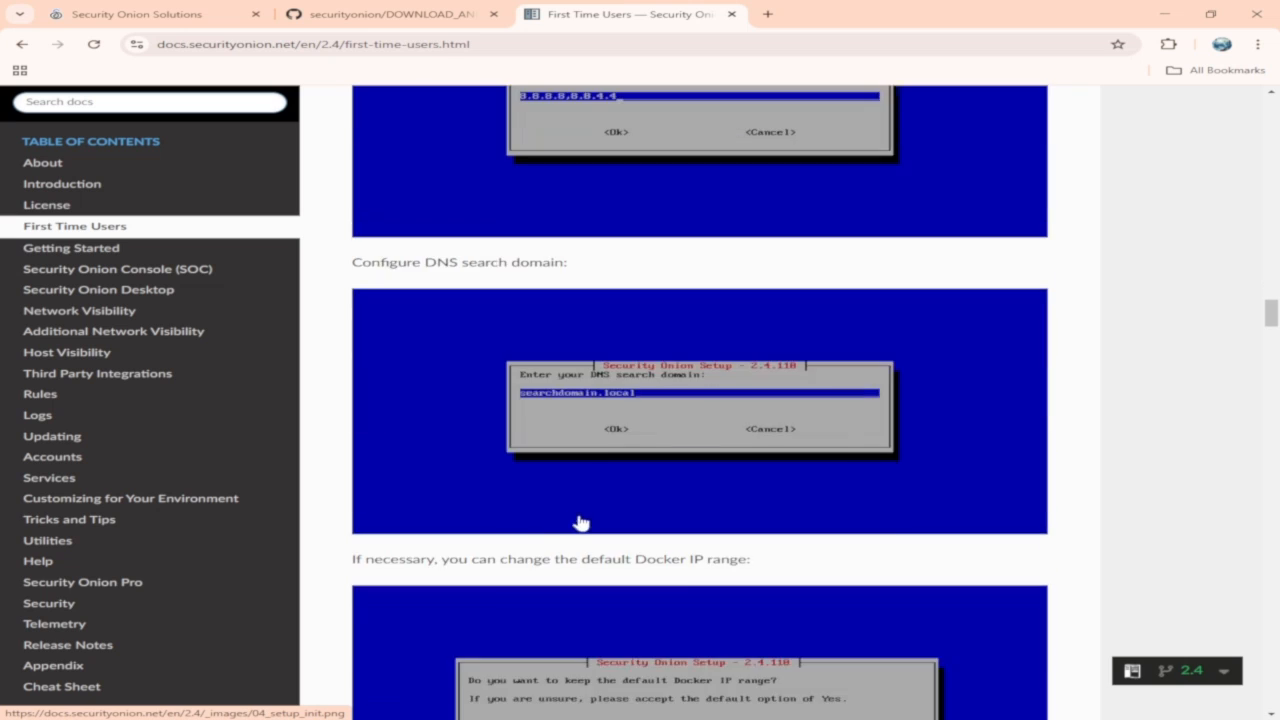
pyautogui.scroll(-15, 581, 523)
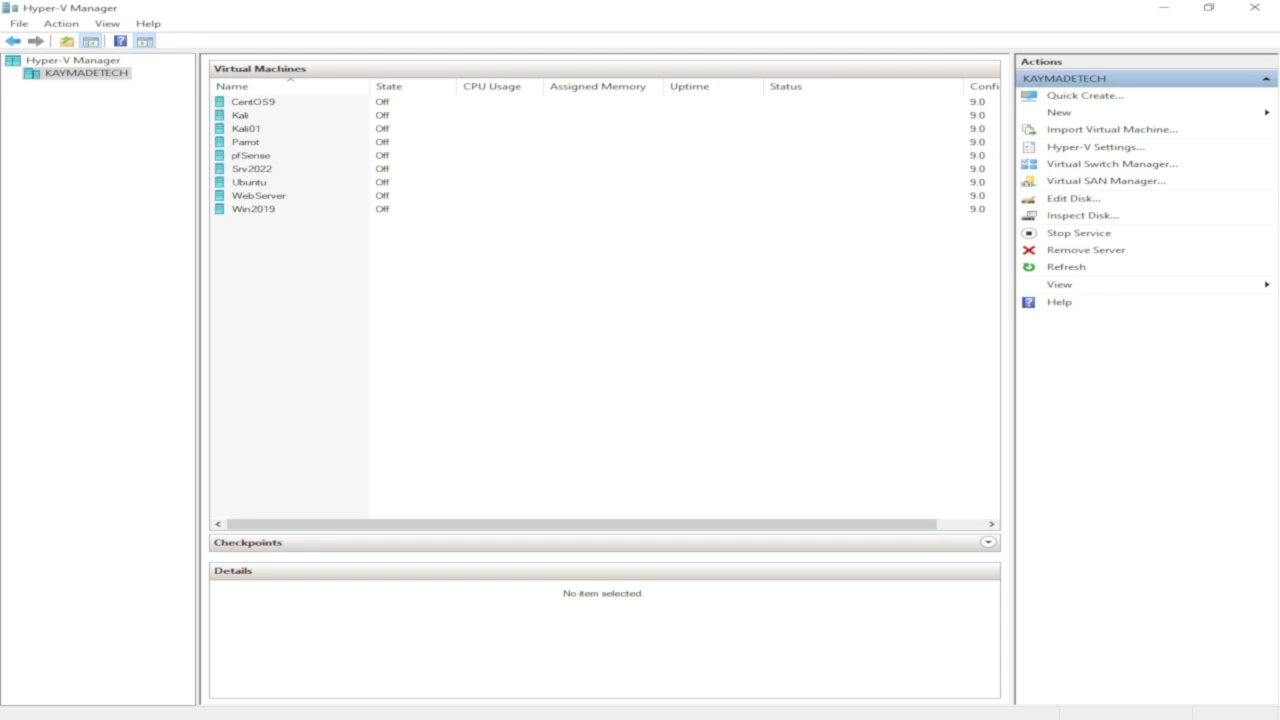
# Start the New Virtual Machine Wizard in Hyper-V Manager and move past the introduction page.
pyautogui.click(1082, 117)
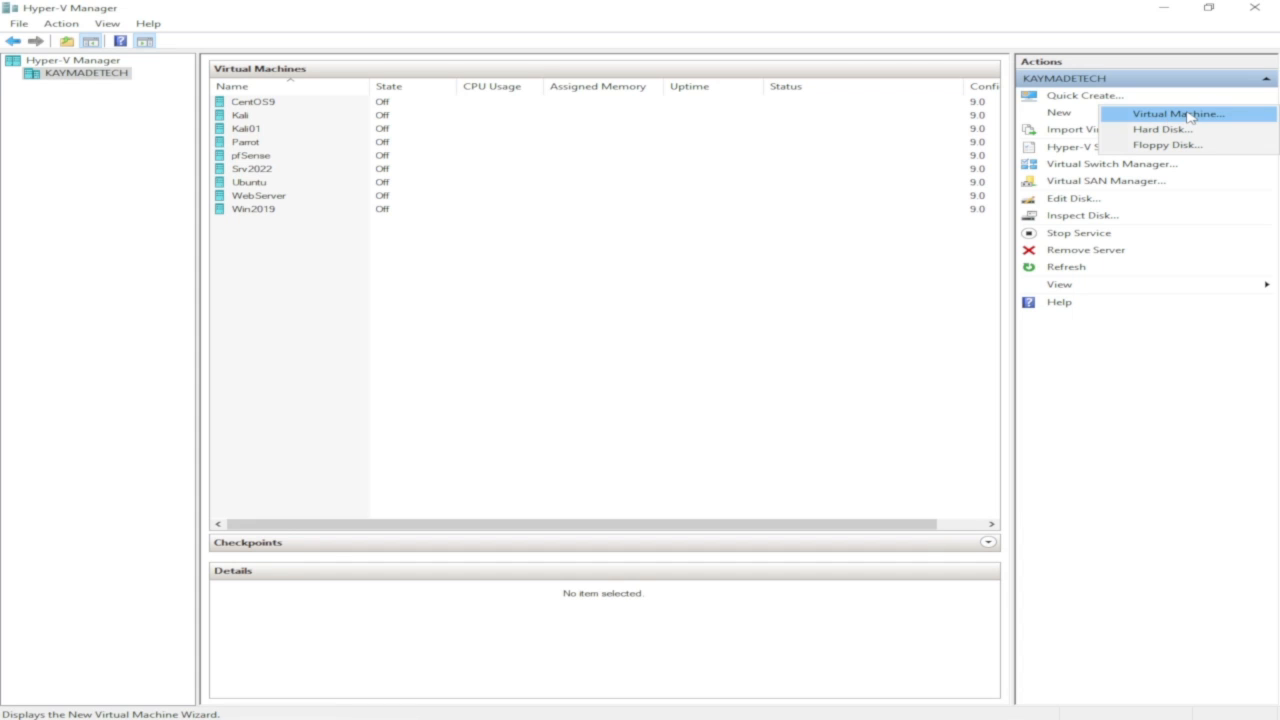
pyautogui.click(1188, 117)
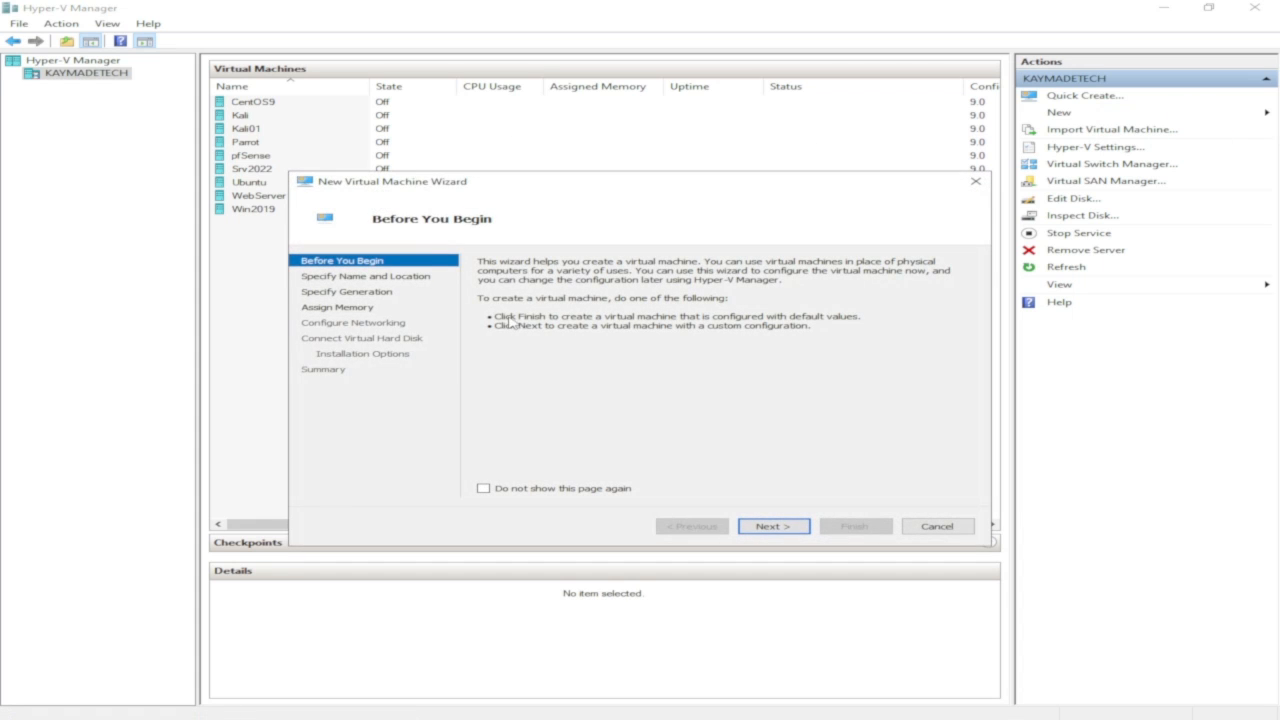
pyautogui.click(762, 527)
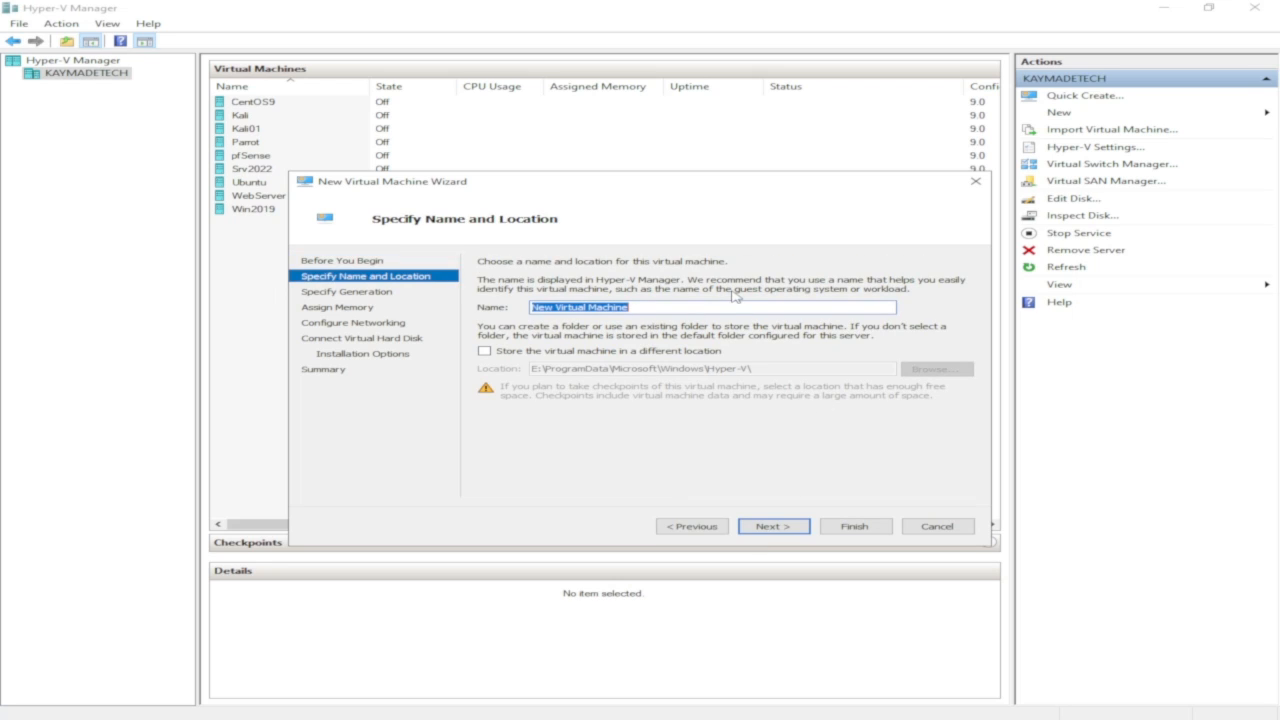
# Name the virtual machine SecueiryOnion and continue with Generation 1.
pyautogui.write('Secueir')
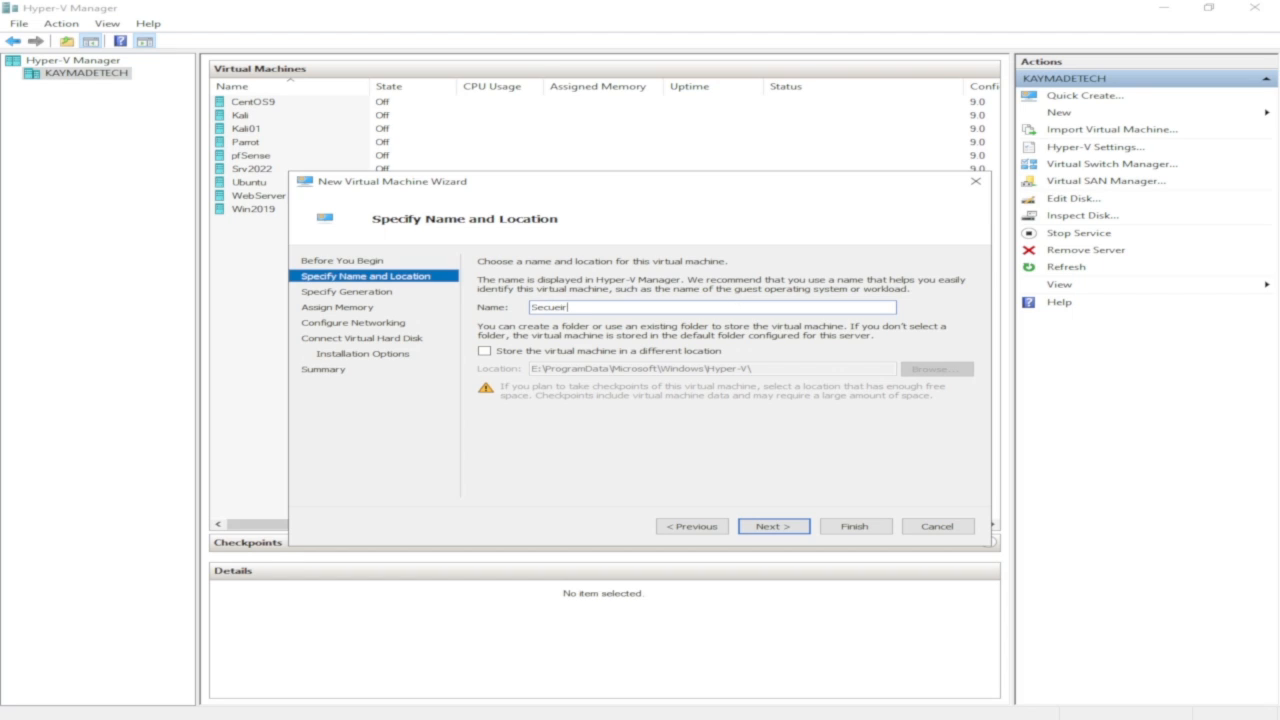
pyautogui.write('yOnion')
pyautogui.click(772, 530)
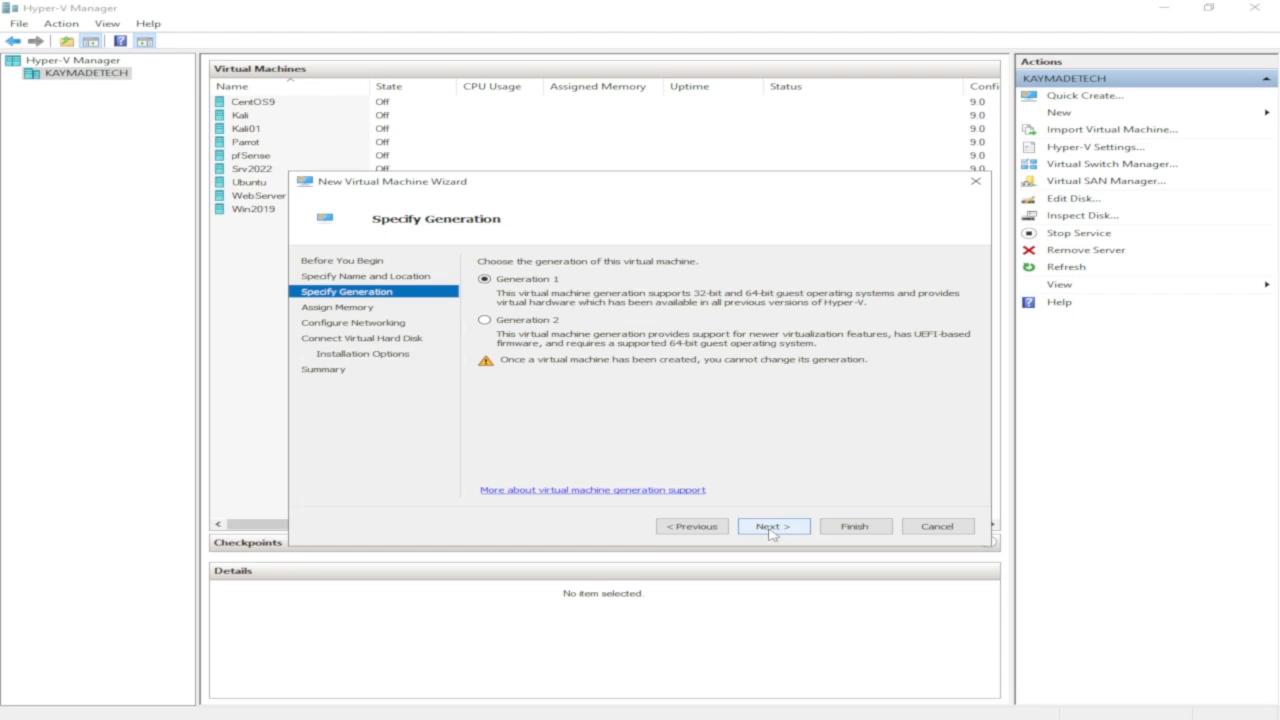
pyautogui.click(772, 530)
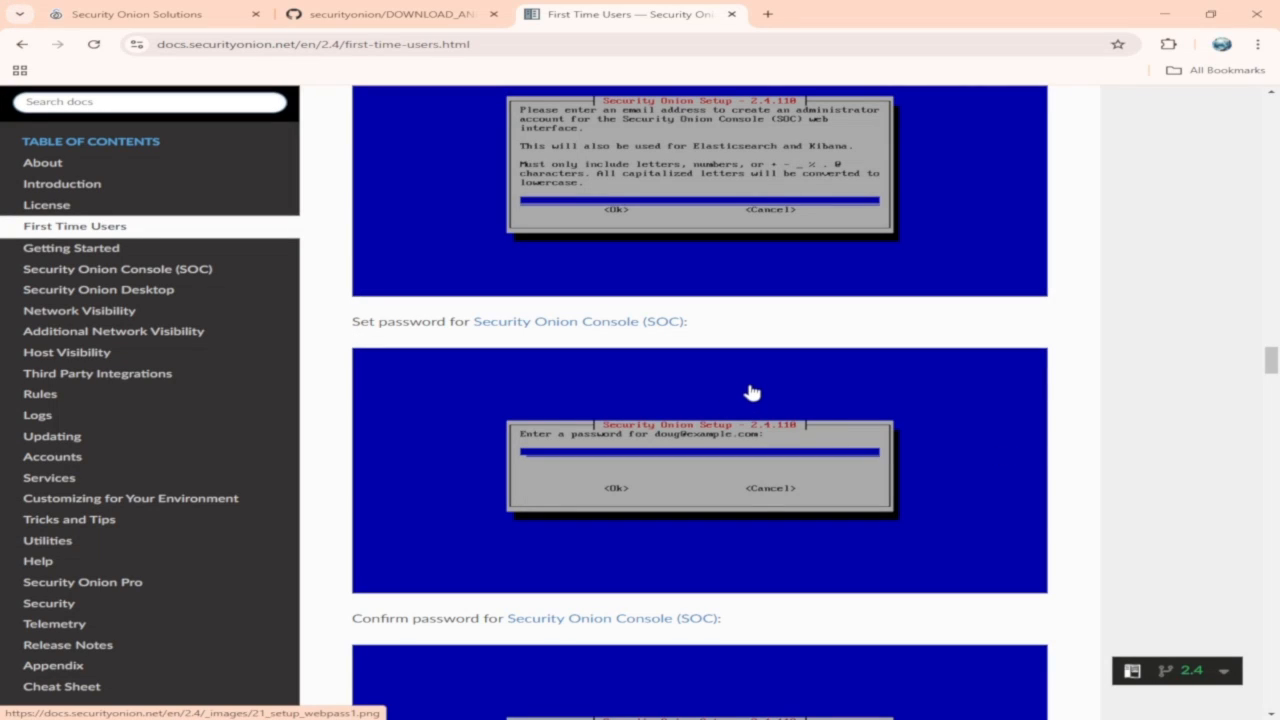
# Return to the top of the First Time Users page and highlight the 200GB of storage requirement.
pyautogui.scroll(20, 752, 392)
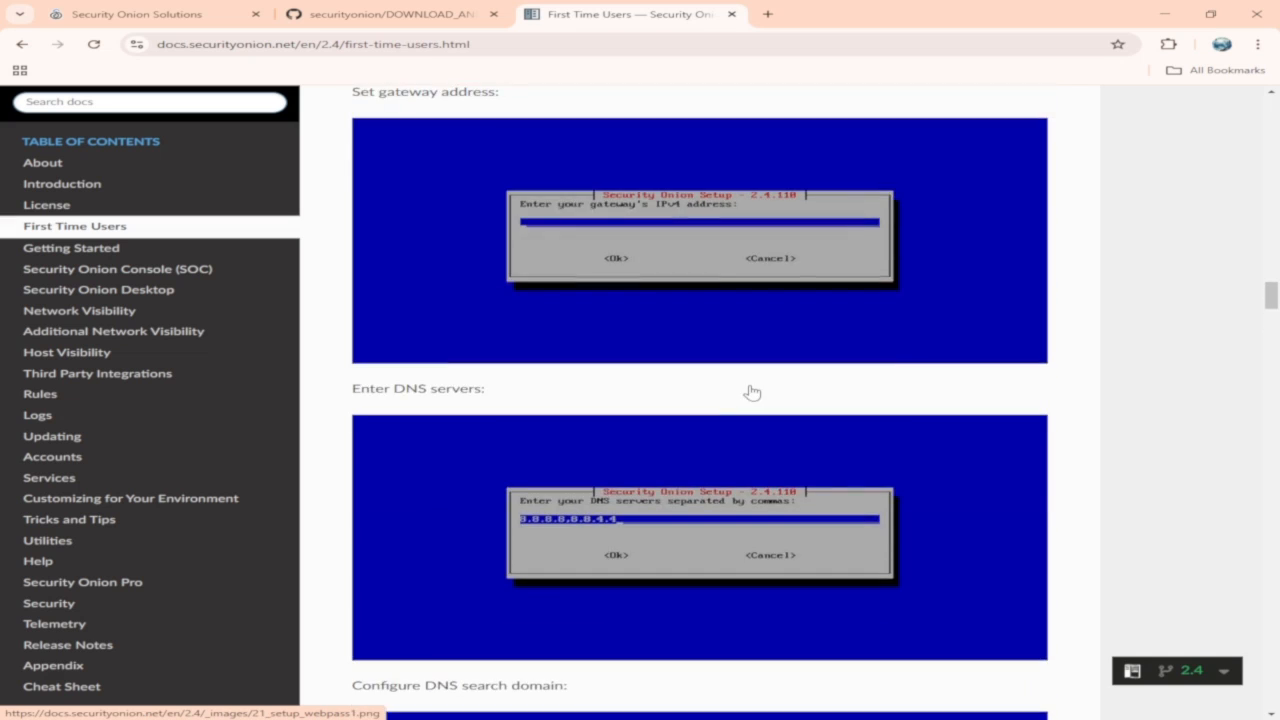
pyautogui.scroll(20, 755, 390)
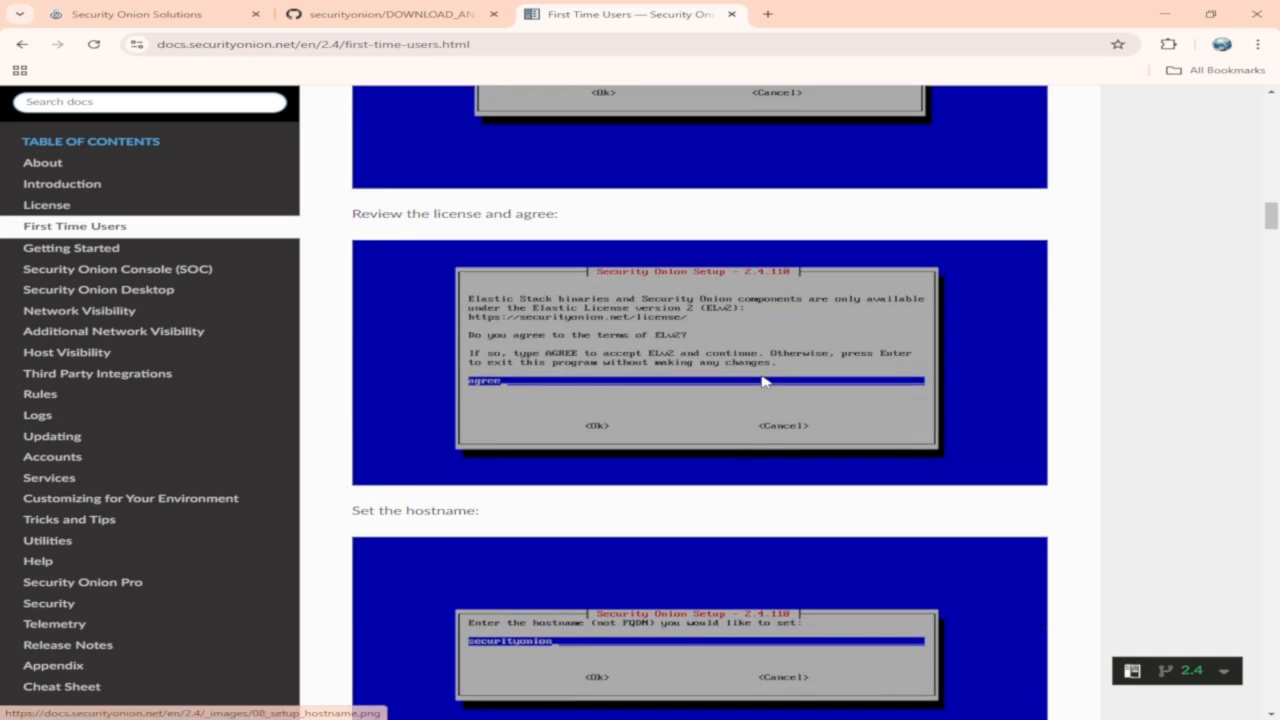
pyautogui.scroll(20, 766, 381)
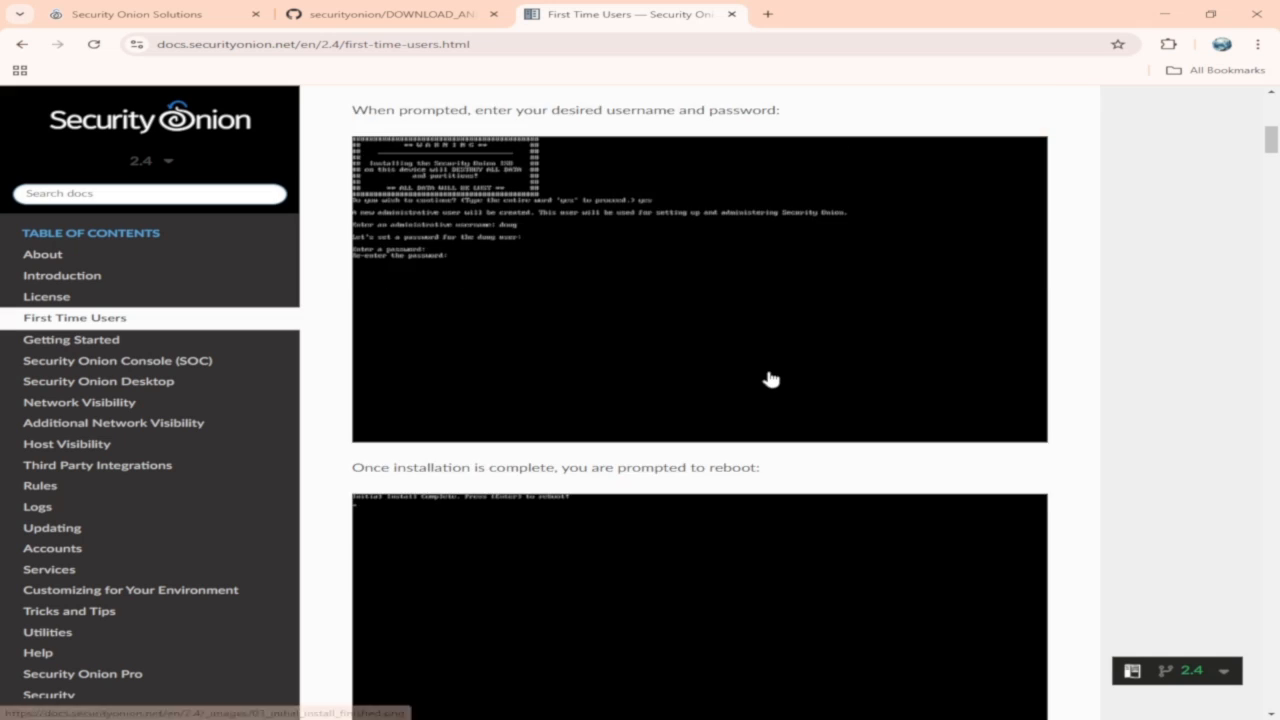
pyautogui.scroll(4, 770, 378)
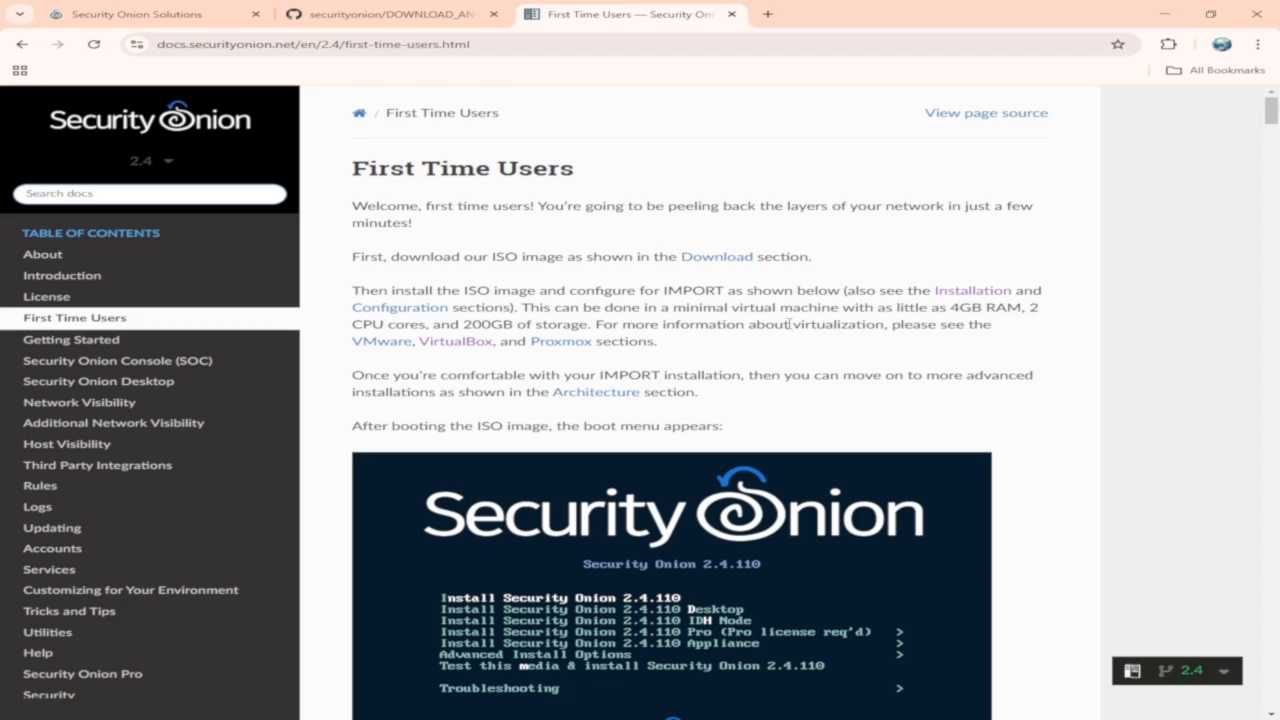
pyautogui.moveTo(464, 324); pyautogui.dragTo(594, 324)
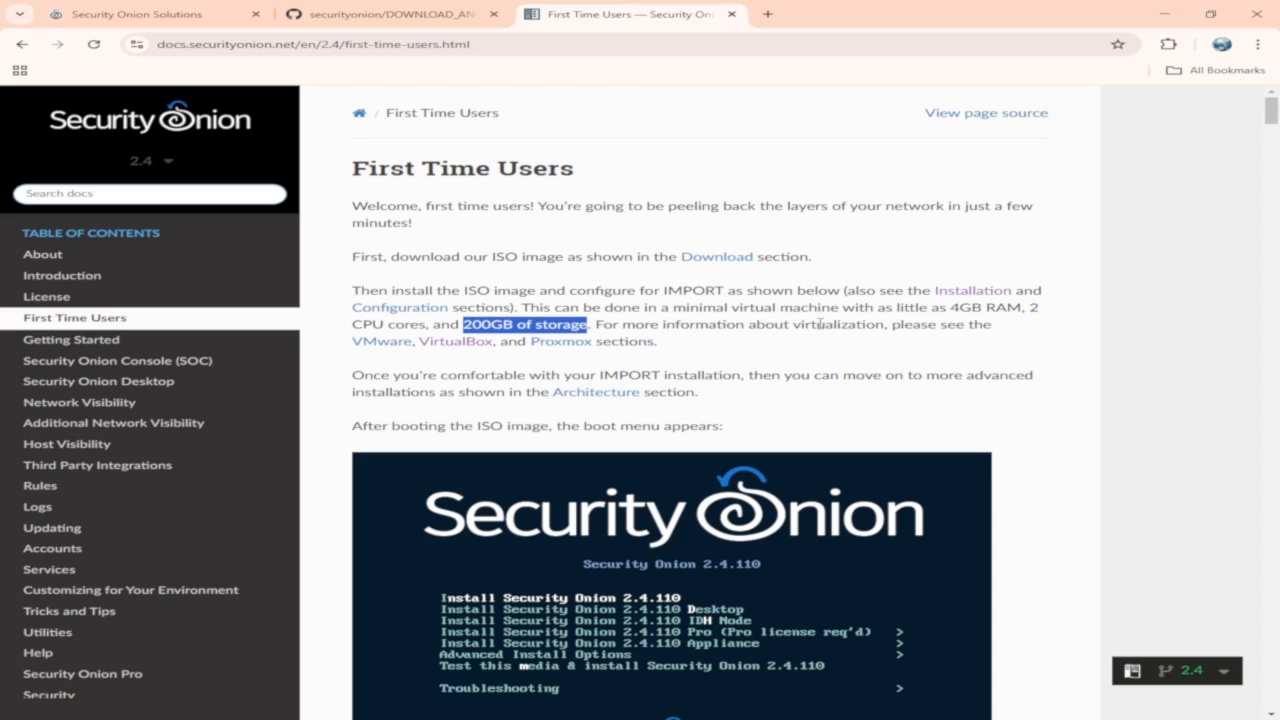
# Highlight the 4GB RAM requirement in the First Time Users page text.
pyautogui.click(958, 309)
pyautogui.moveTo(958, 309); pyautogui.dragTo(1026, 309)
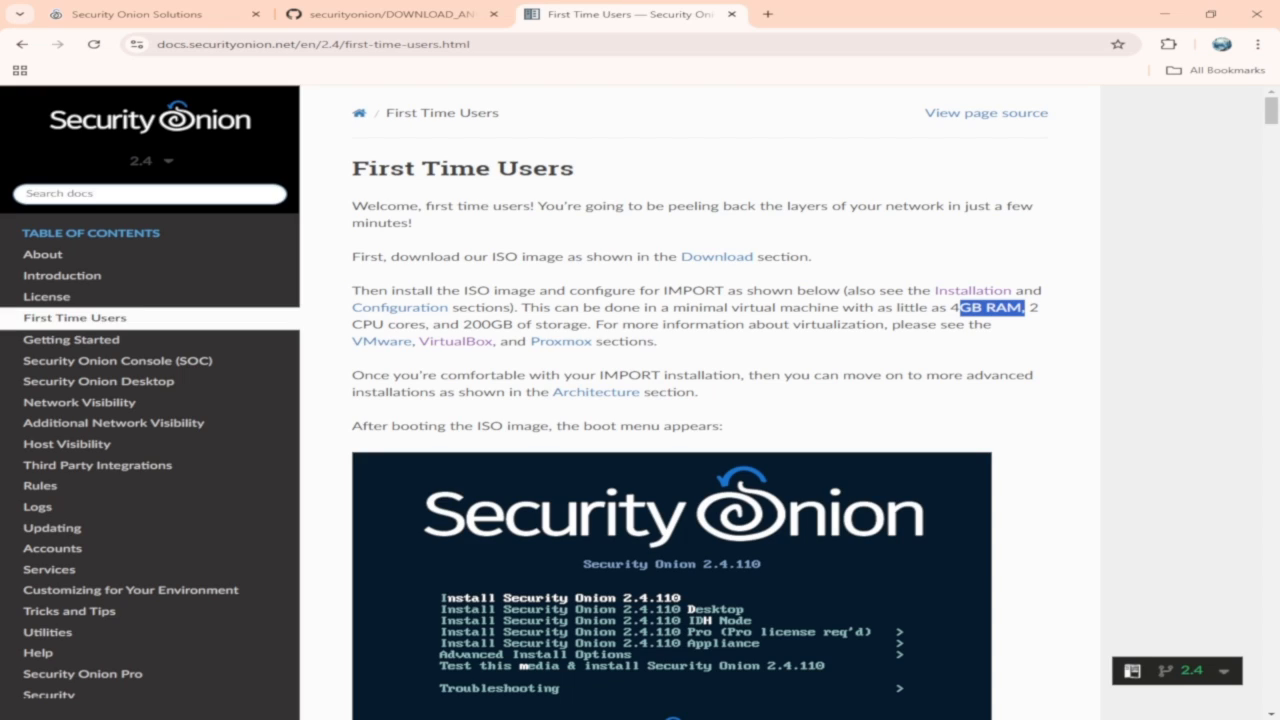
# Set the new virtual machine's startup memory to 4096 MB and continue to networking.
pyautogui.hotkey('alt', 'Tab')
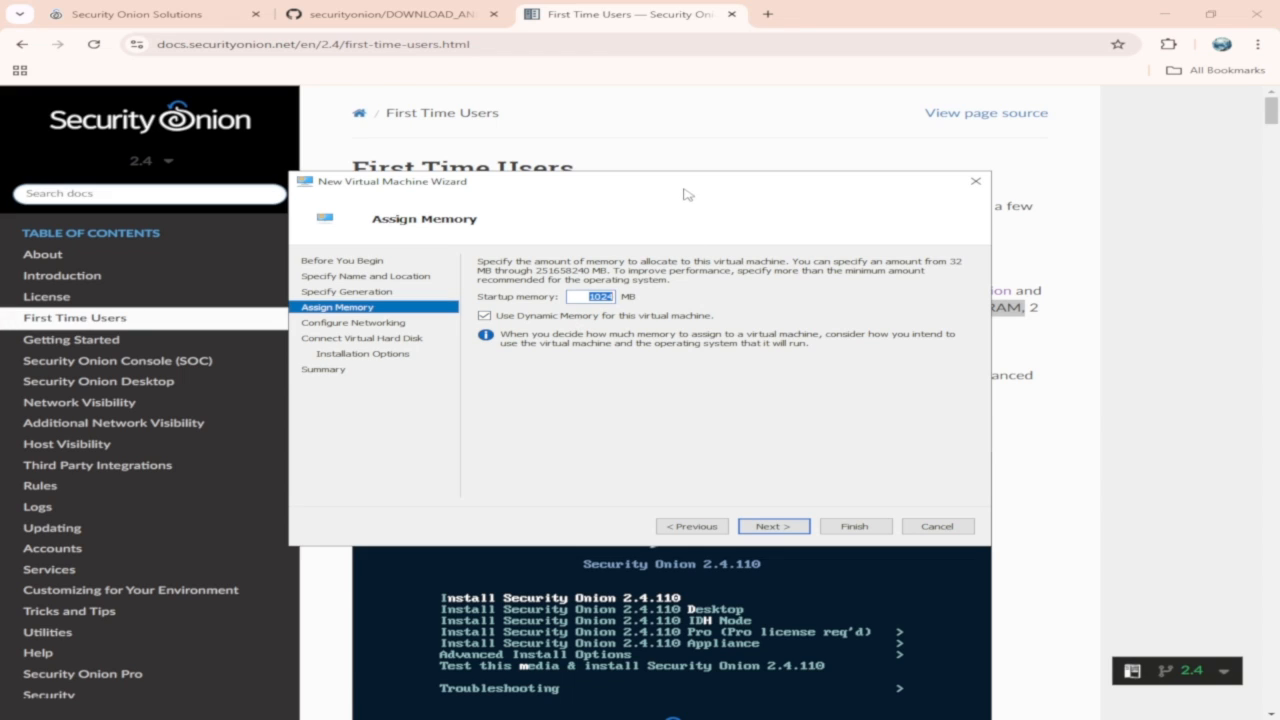
pyautogui.moveTo(686, 191); pyautogui.dragTo(703, 352)
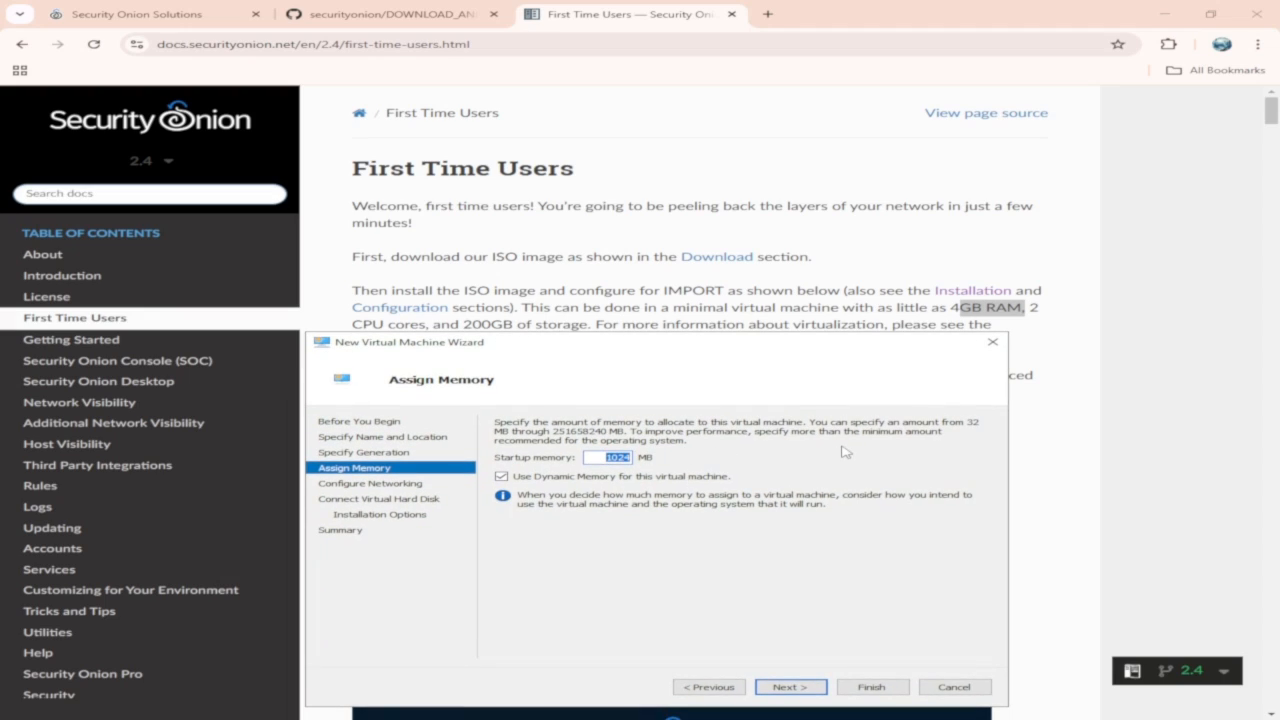
pyautogui.press('Left')
pyautogui.press('Delete')
pyautogui.press('Delete')
pyautogui.press('Delete')
pyautogui.press('Delete')
pyautogui.write('1')
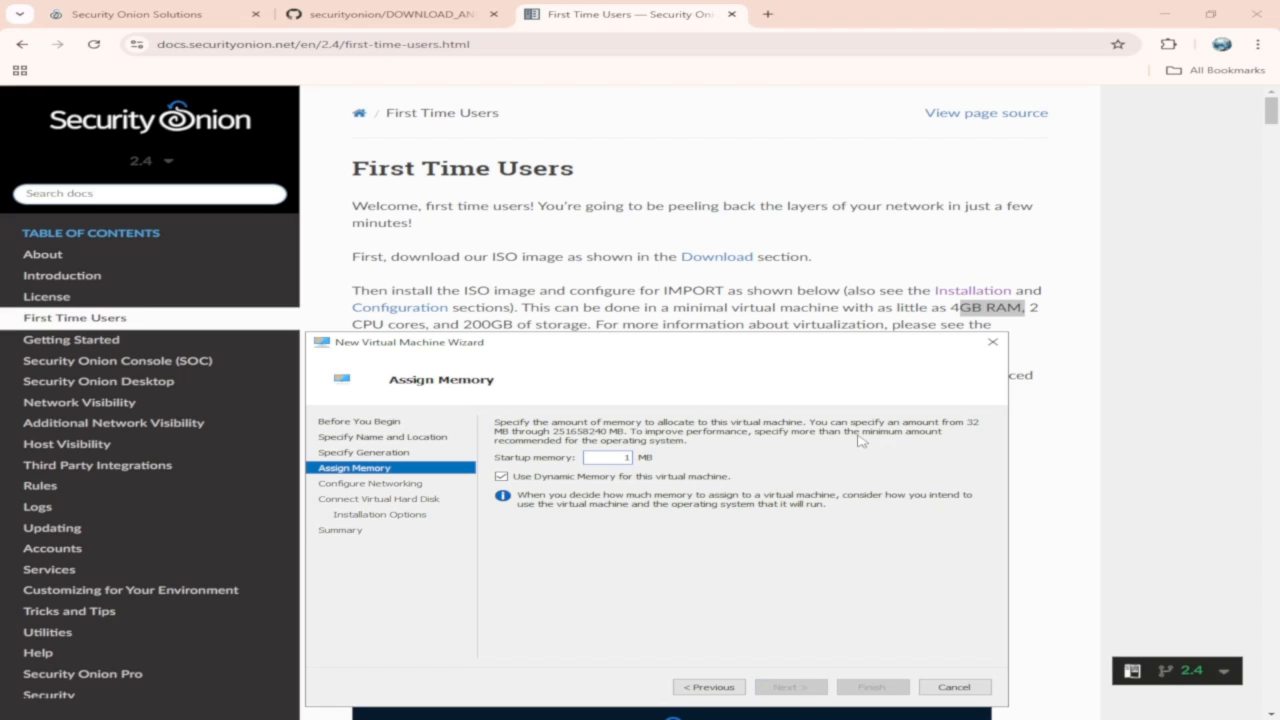
pyautogui.press('BackSpace')
pyautogui.write('4096')
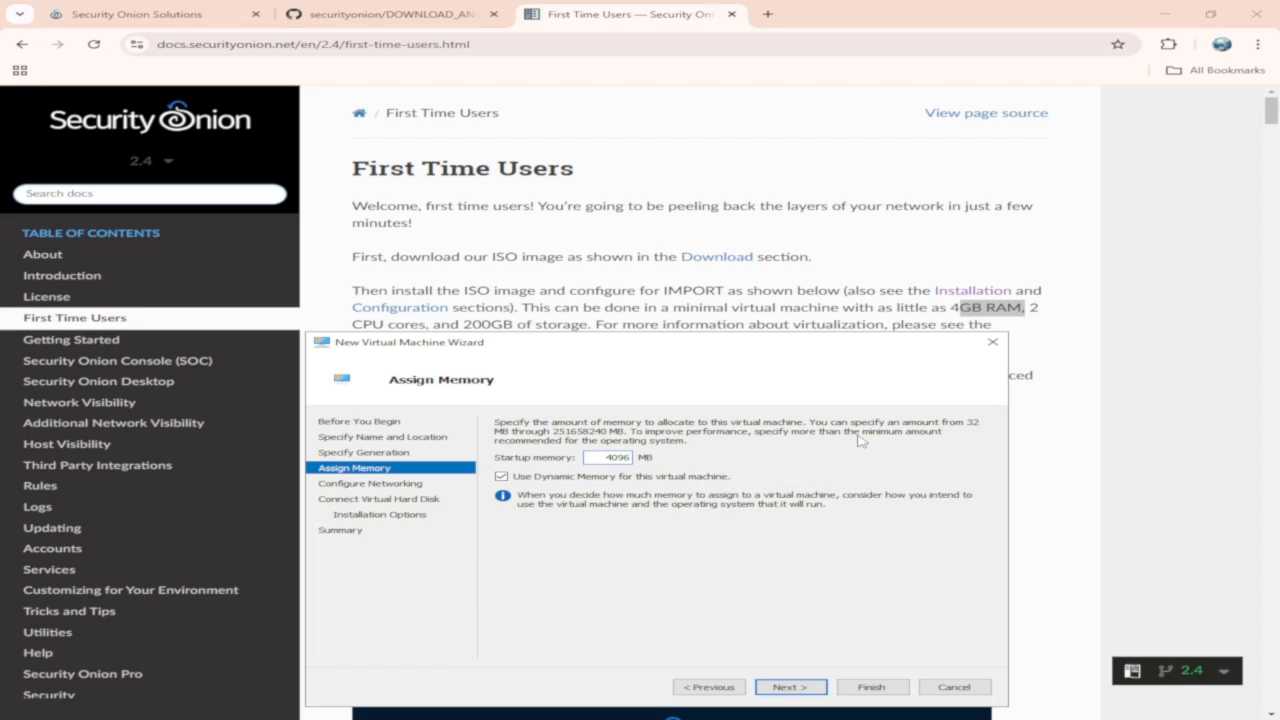
pyautogui.click(790, 688)
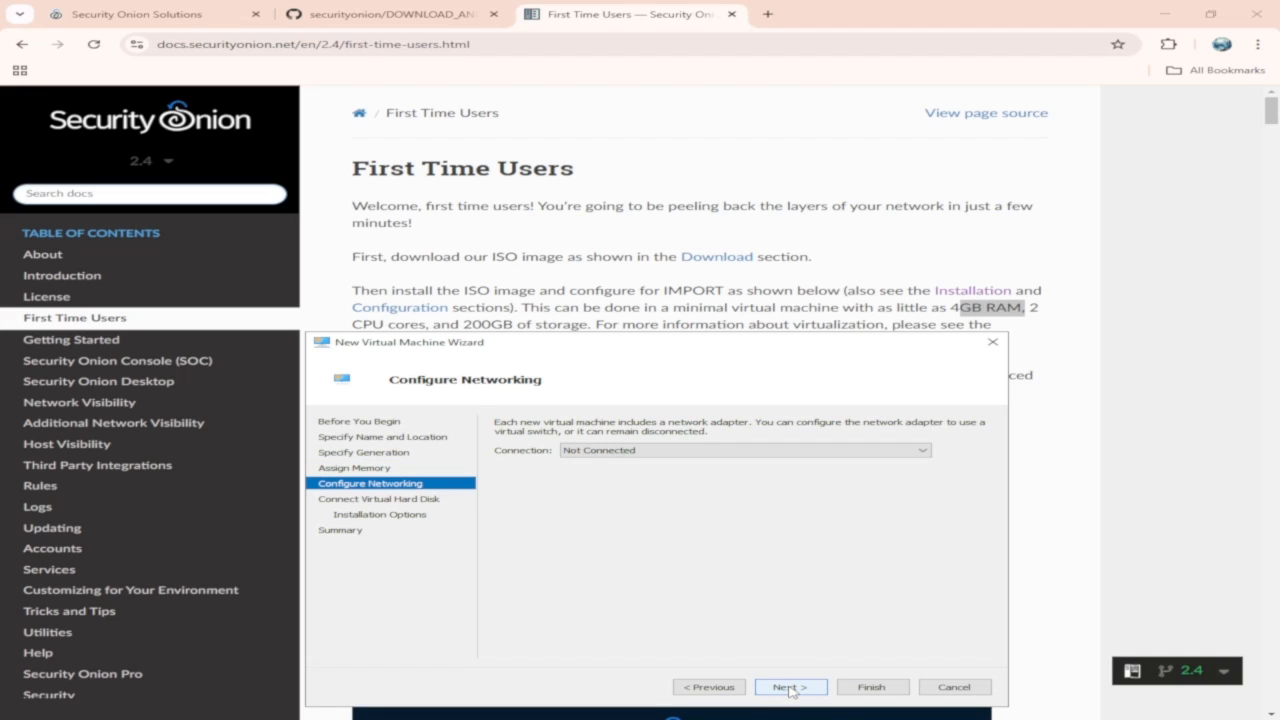
# Connect the network adapter to the WAN virtual switch and continue.
pyautogui.click(651, 451)
pyautogui.click(634, 491)
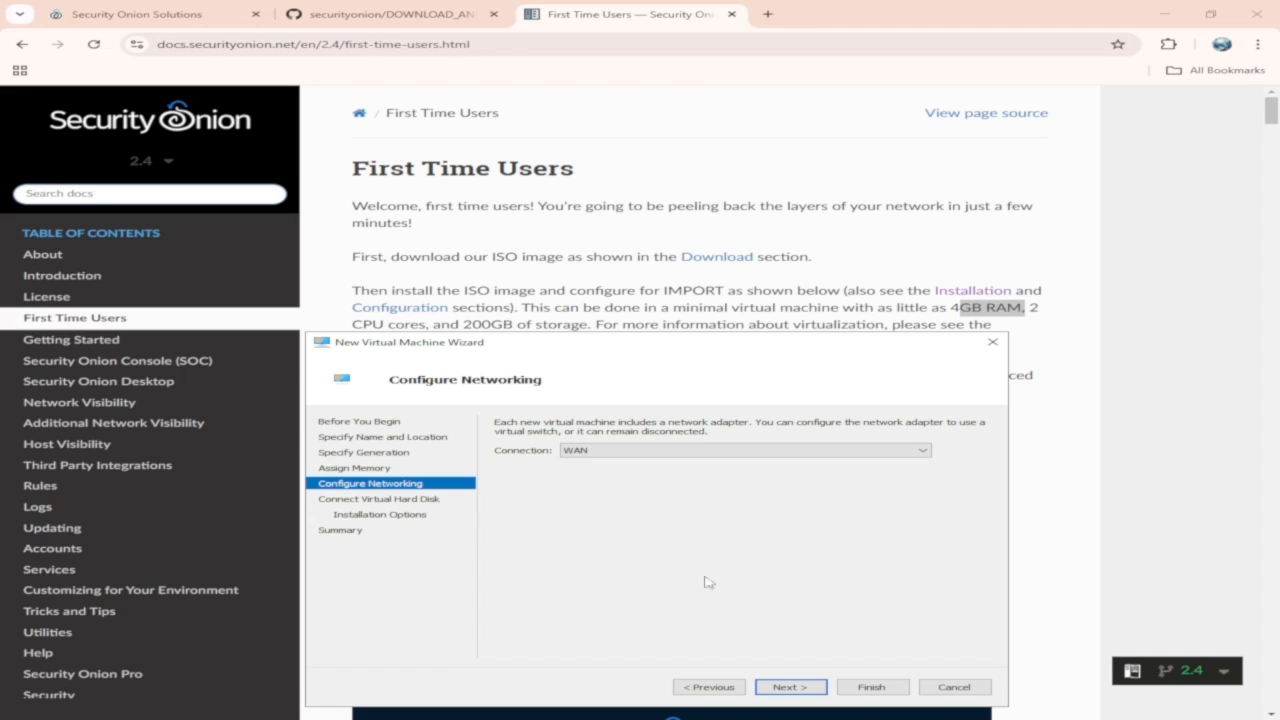
pyautogui.click(786, 688)
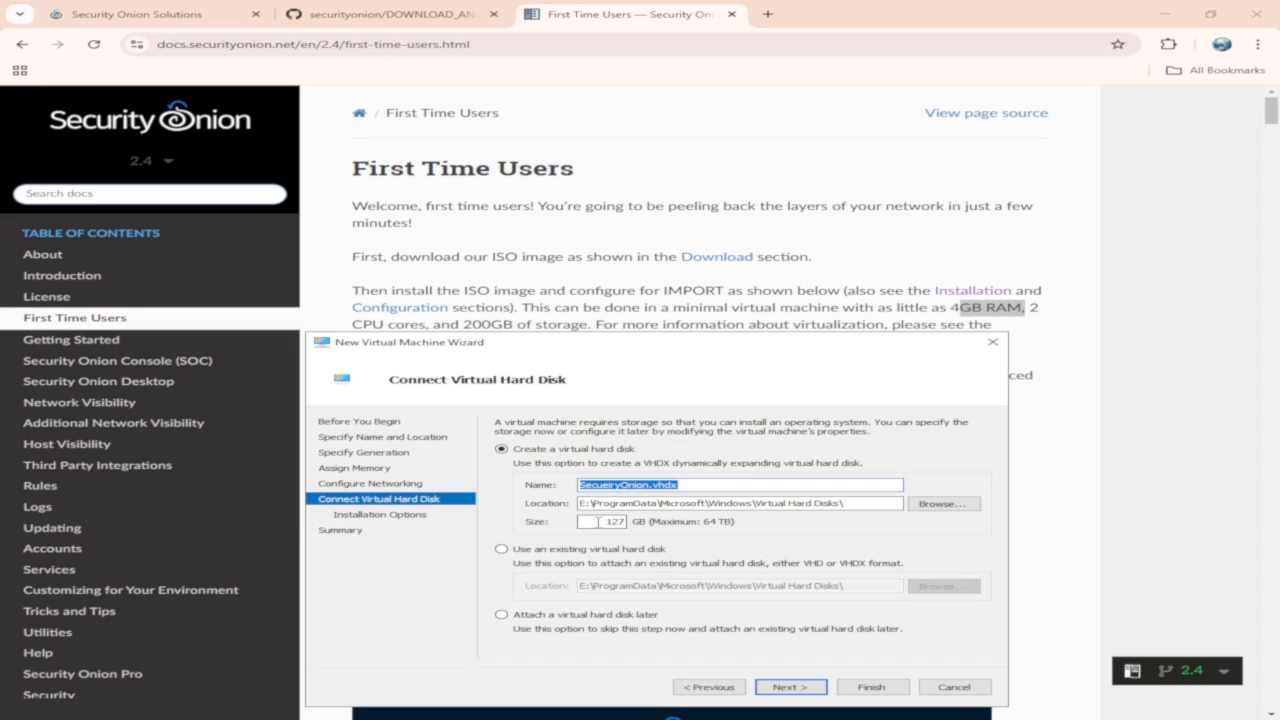
# Set the new virtual hard disk size to 200 GB and continue.
pyautogui.moveTo(598, 521); pyautogui.dragTo(630, 522)
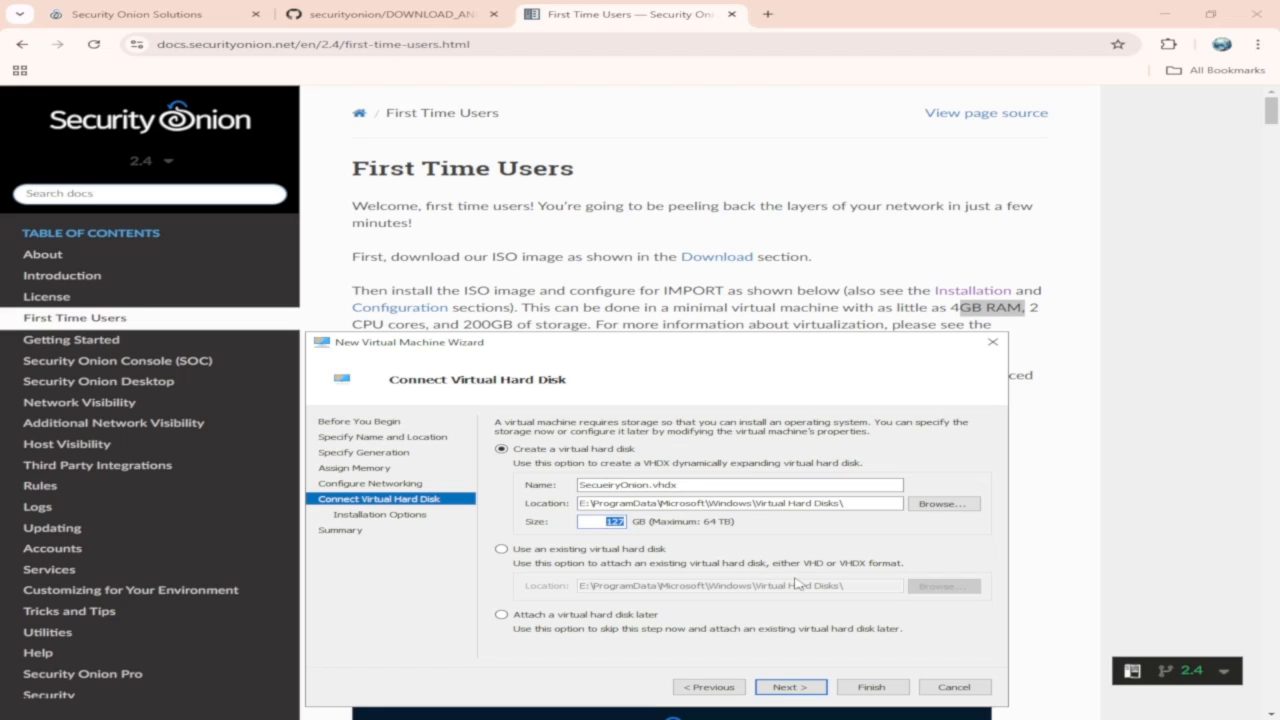
pyautogui.write('200')
pyautogui.click(778, 688)
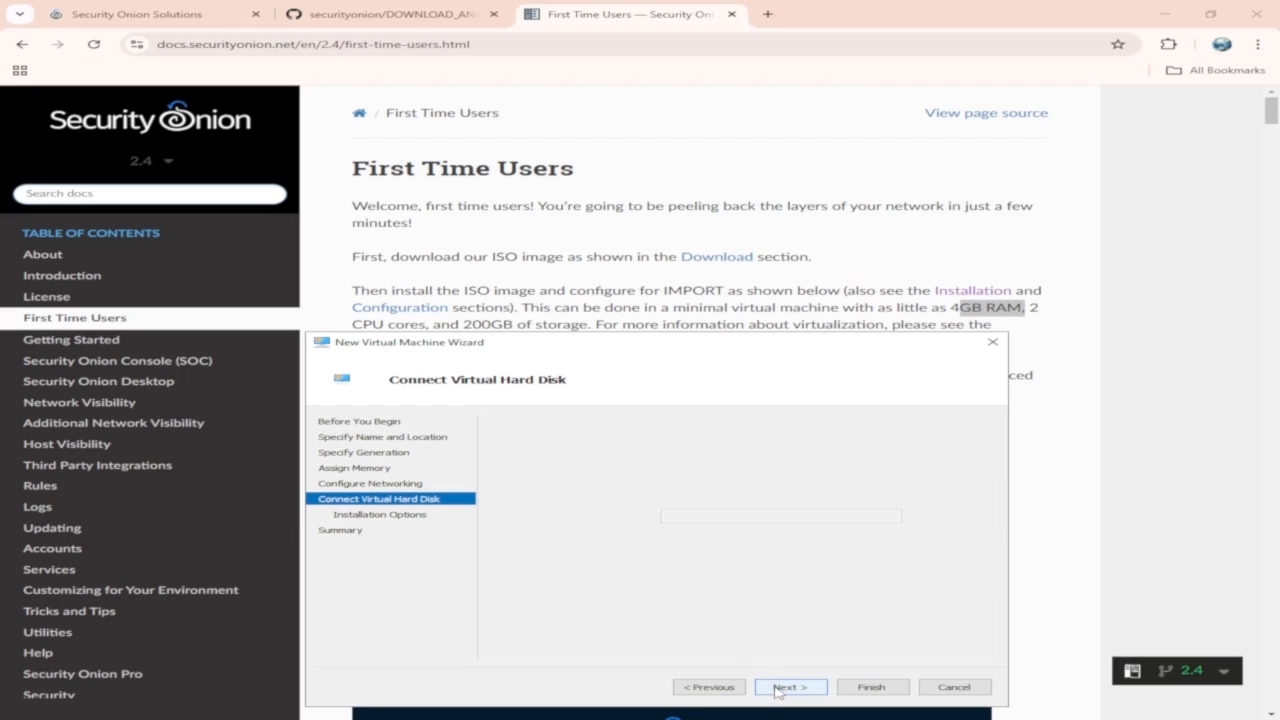
# Boot from the image file securityonion-2.4.90-20240729.iso in the Security Onion folder on E: and finish the wizard.
pyautogui.click(502, 468)
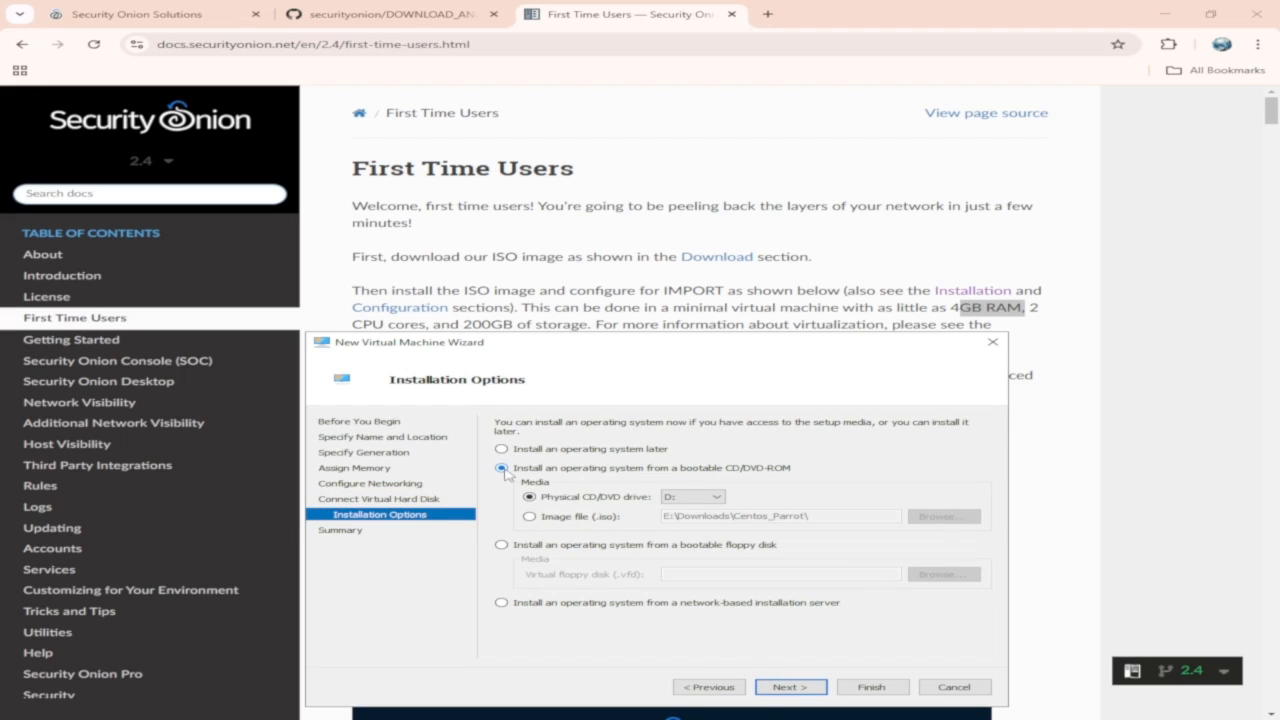
pyautogui.click(529, 516)
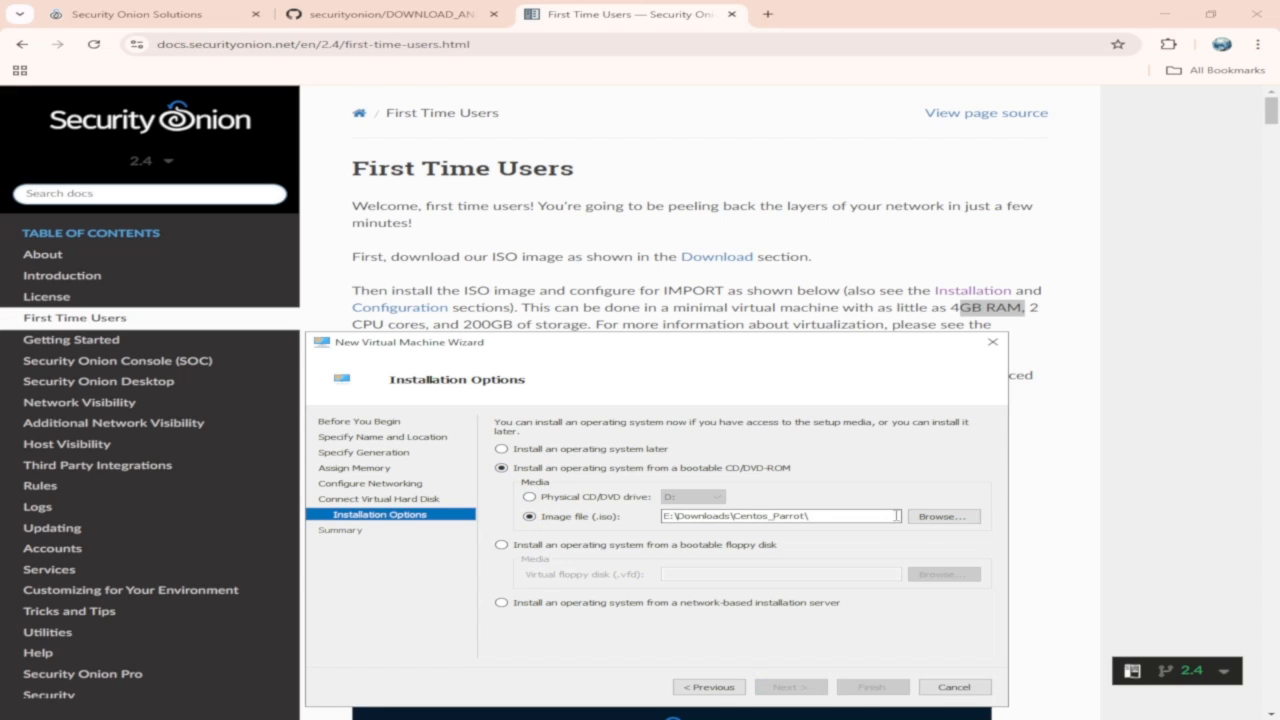
pyautogui.click(930, 517)
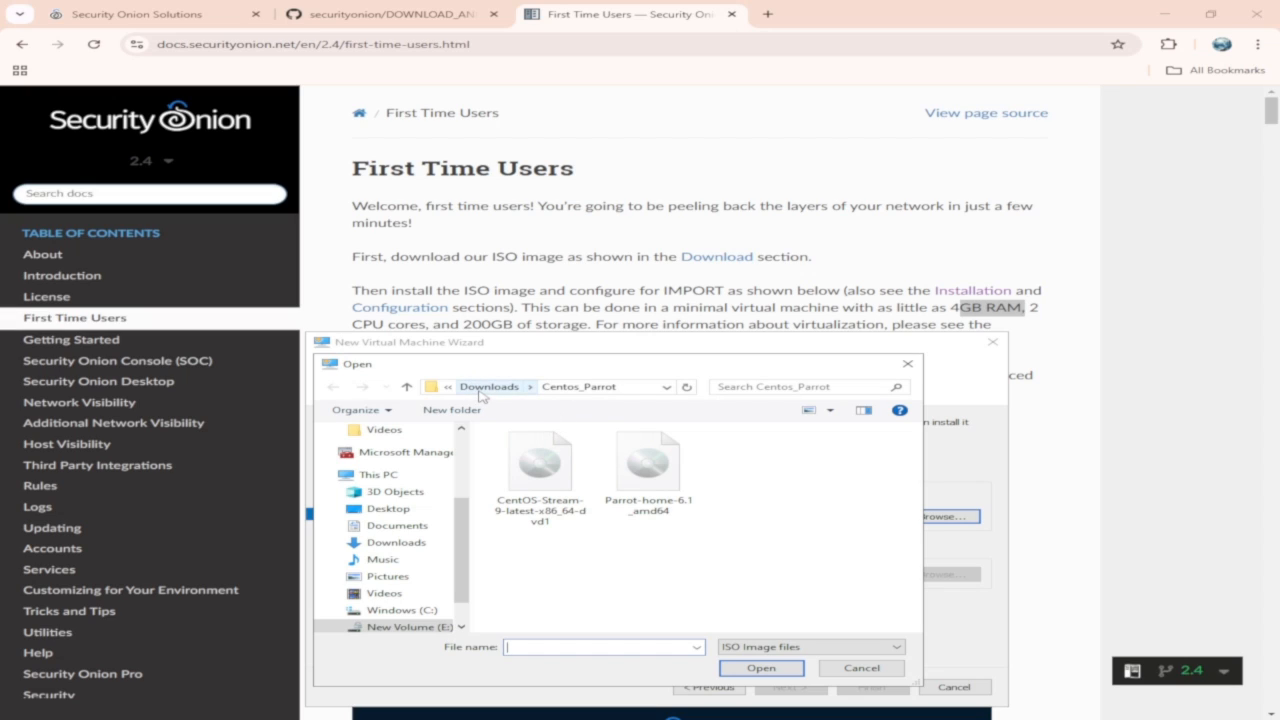
pyautogui.click(408, 627)
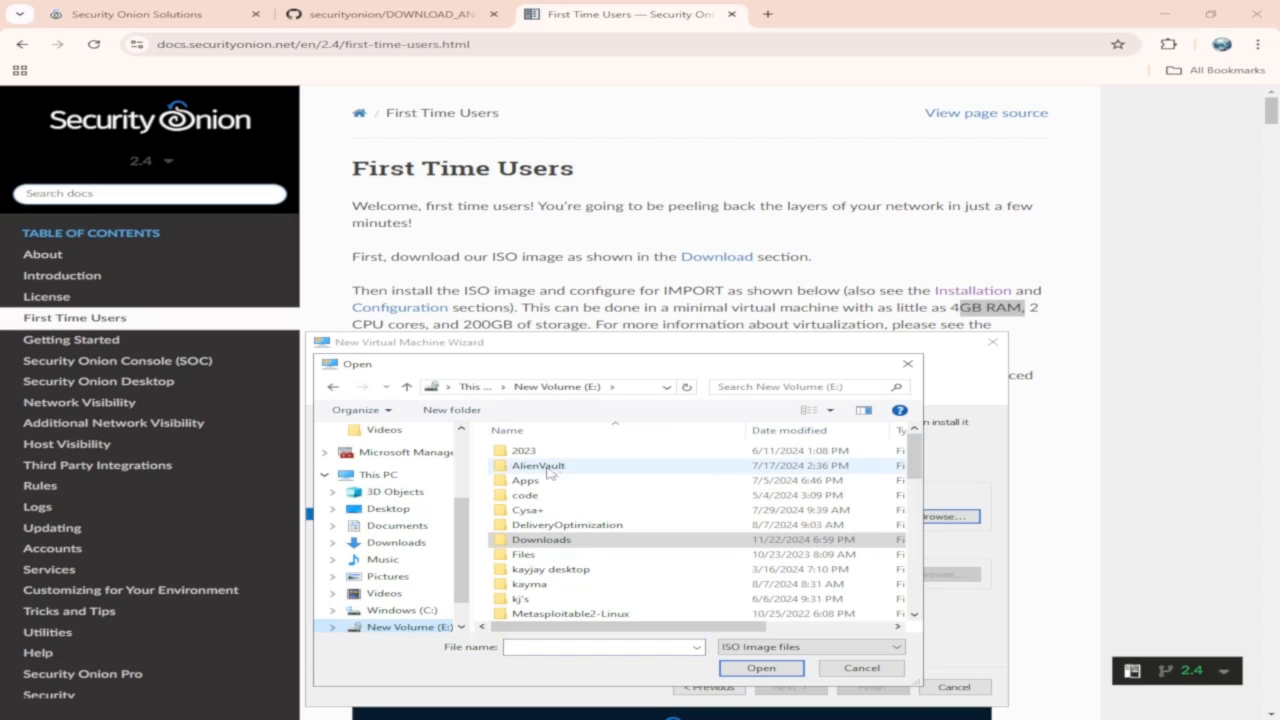
pyautogui.scroll(-8, 548, 474)
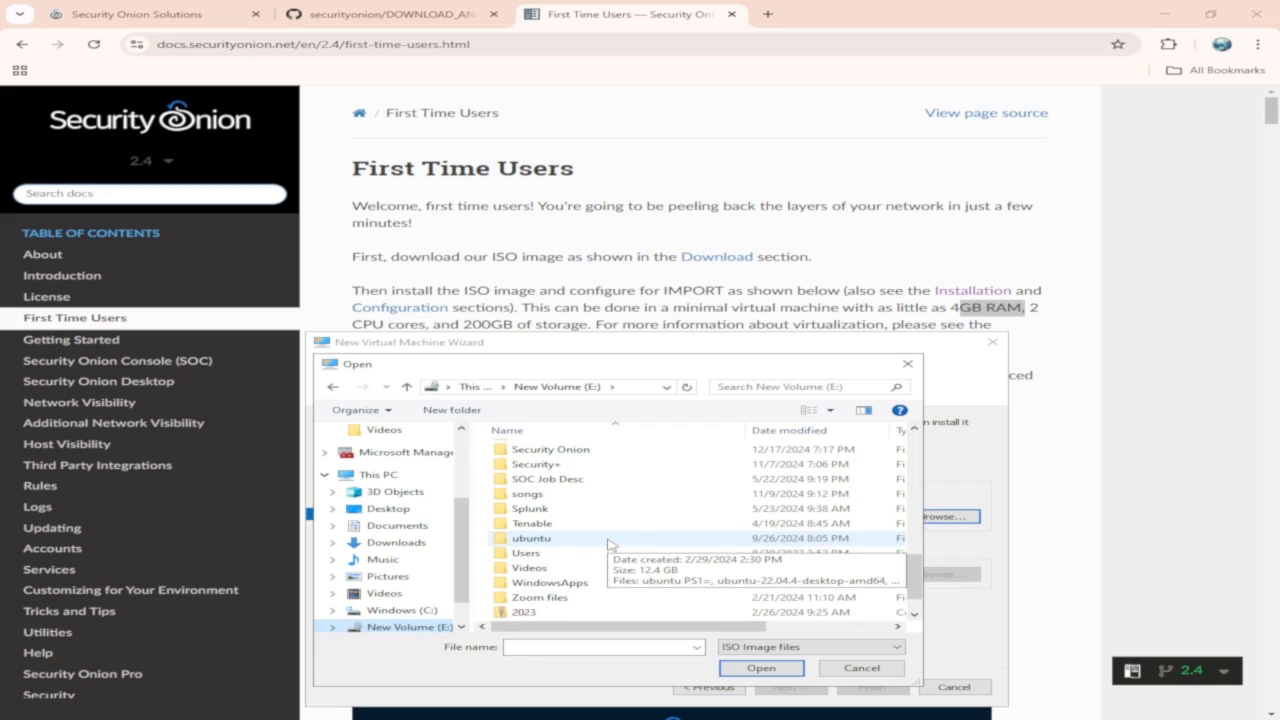
pyautogui.scroll(2, 610, 540)
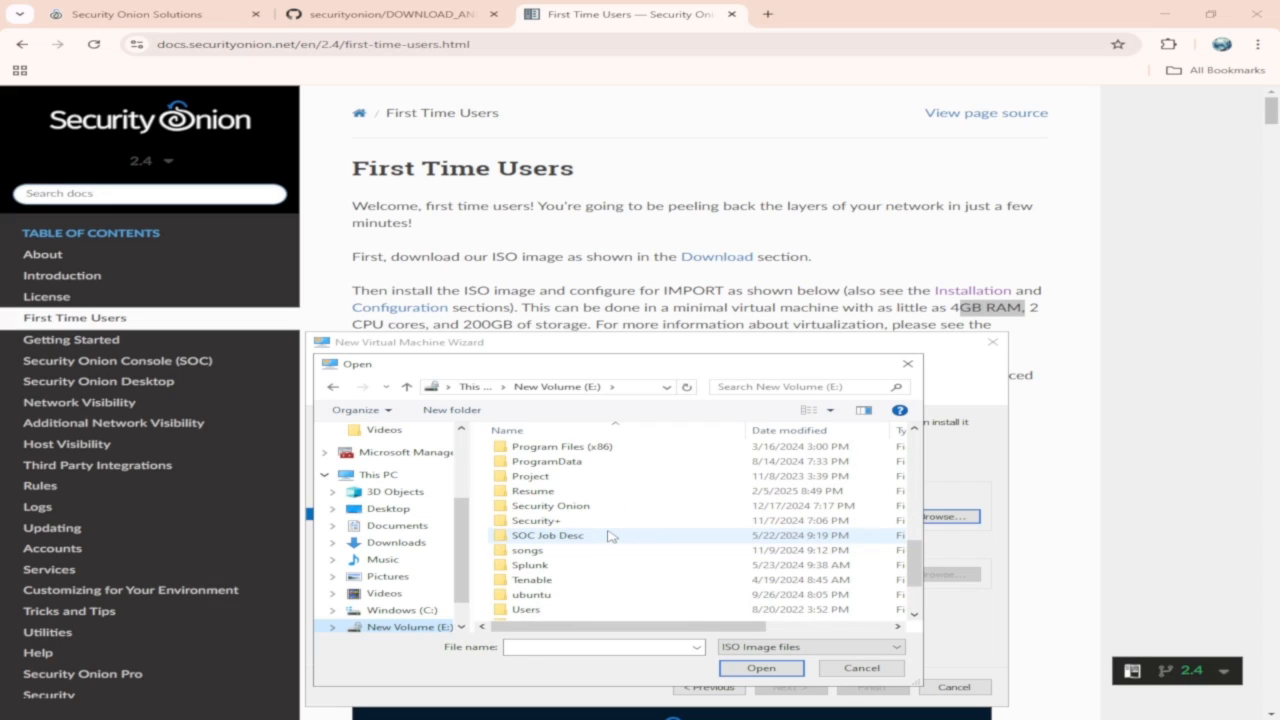
pyautogui.doubleClick(592, 506)
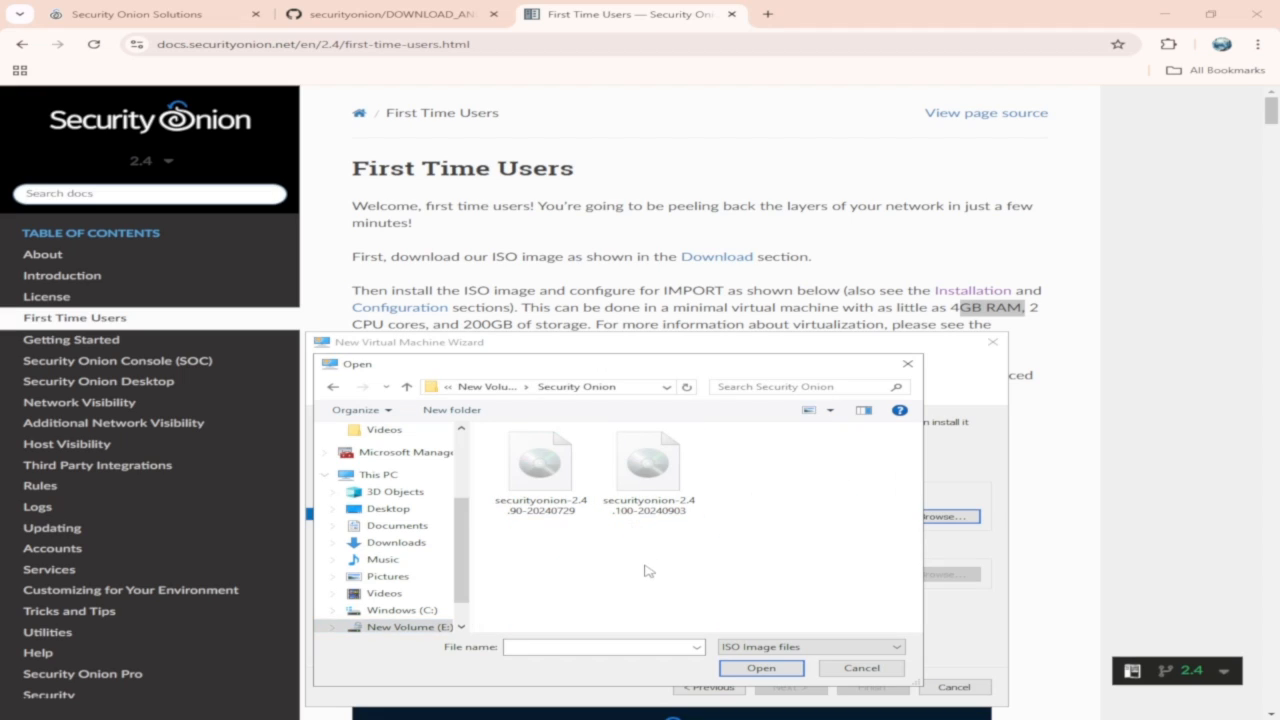
pyautogui.click(556, 498)
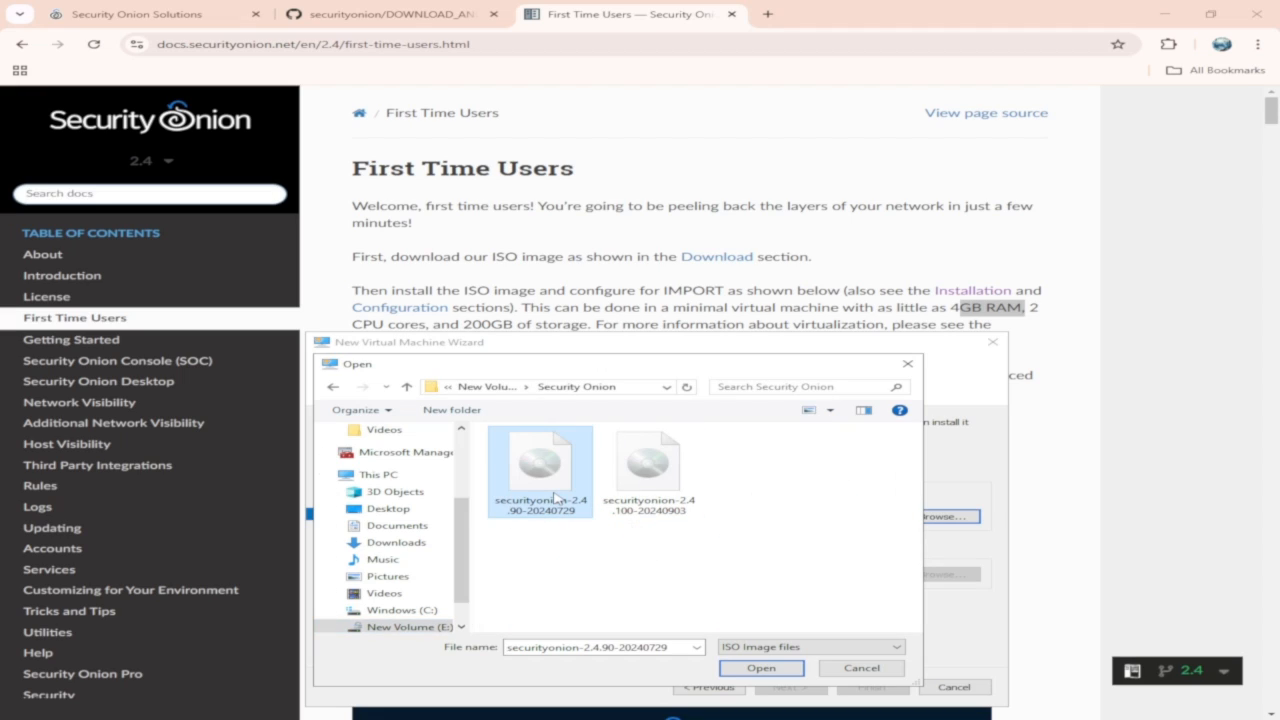
pyautogui.click(760, 668)
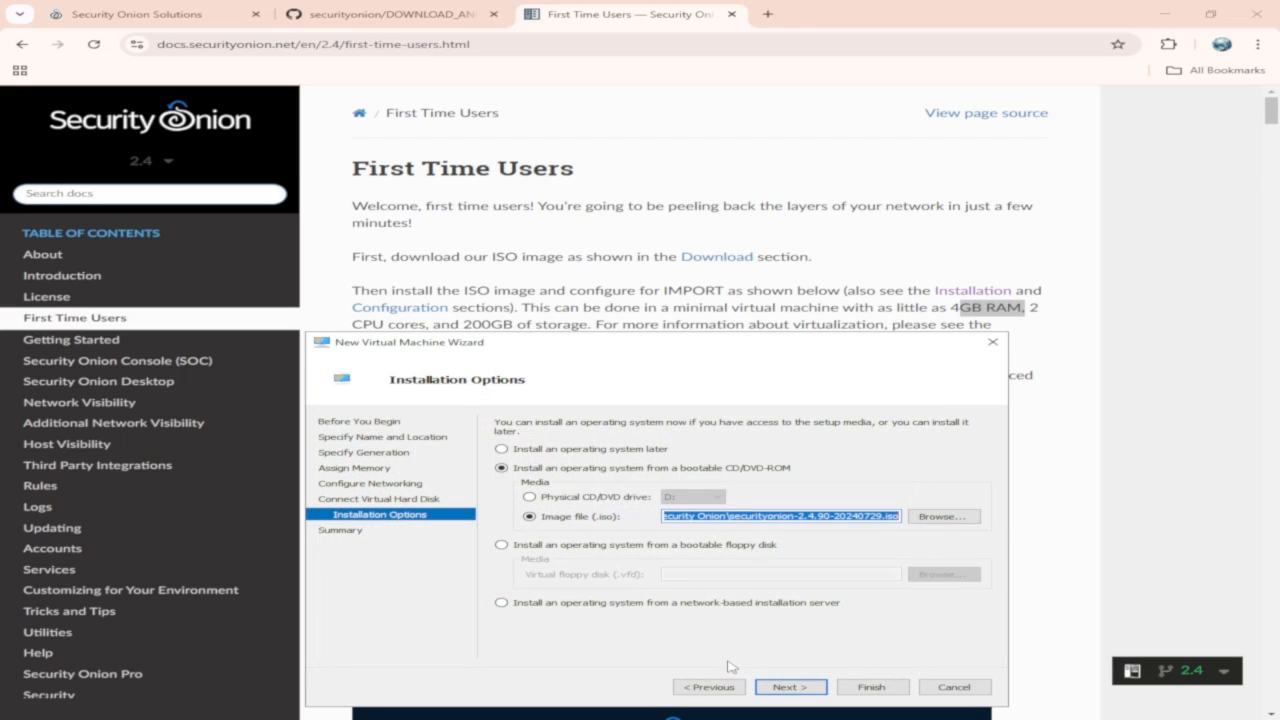
pyautogui.click(781, 689)
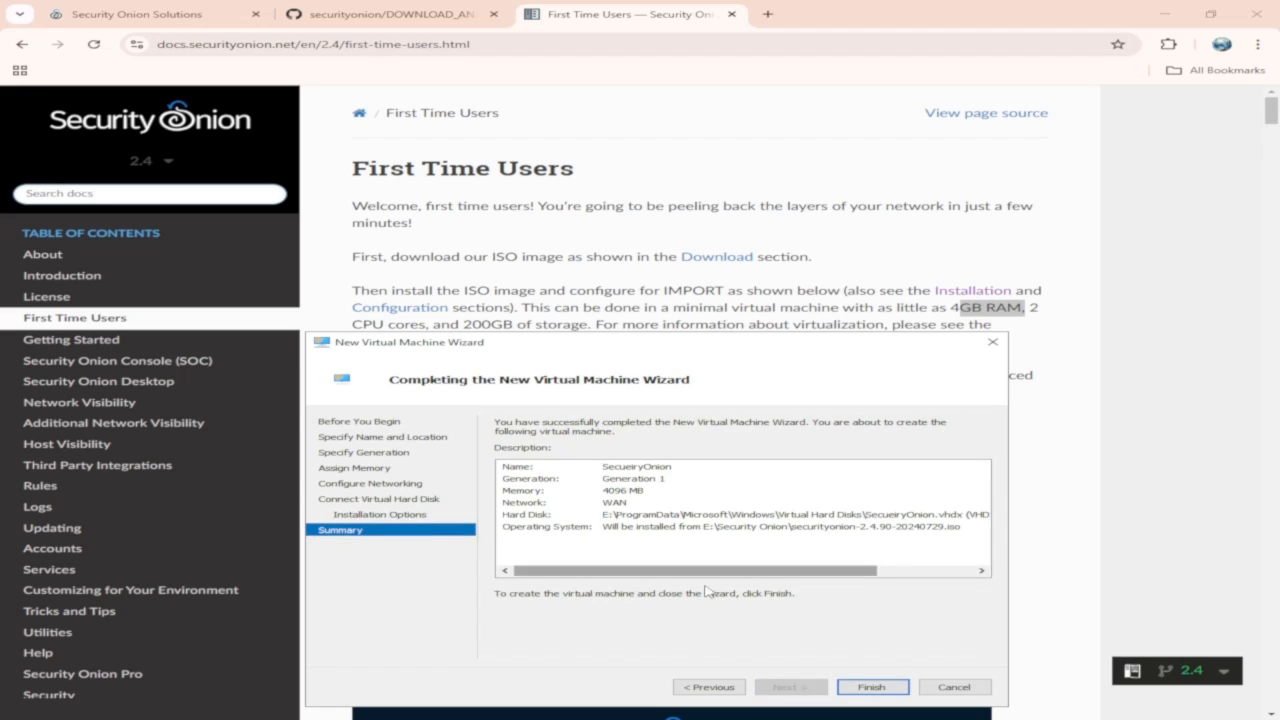
pyautogui.click(866, 688)
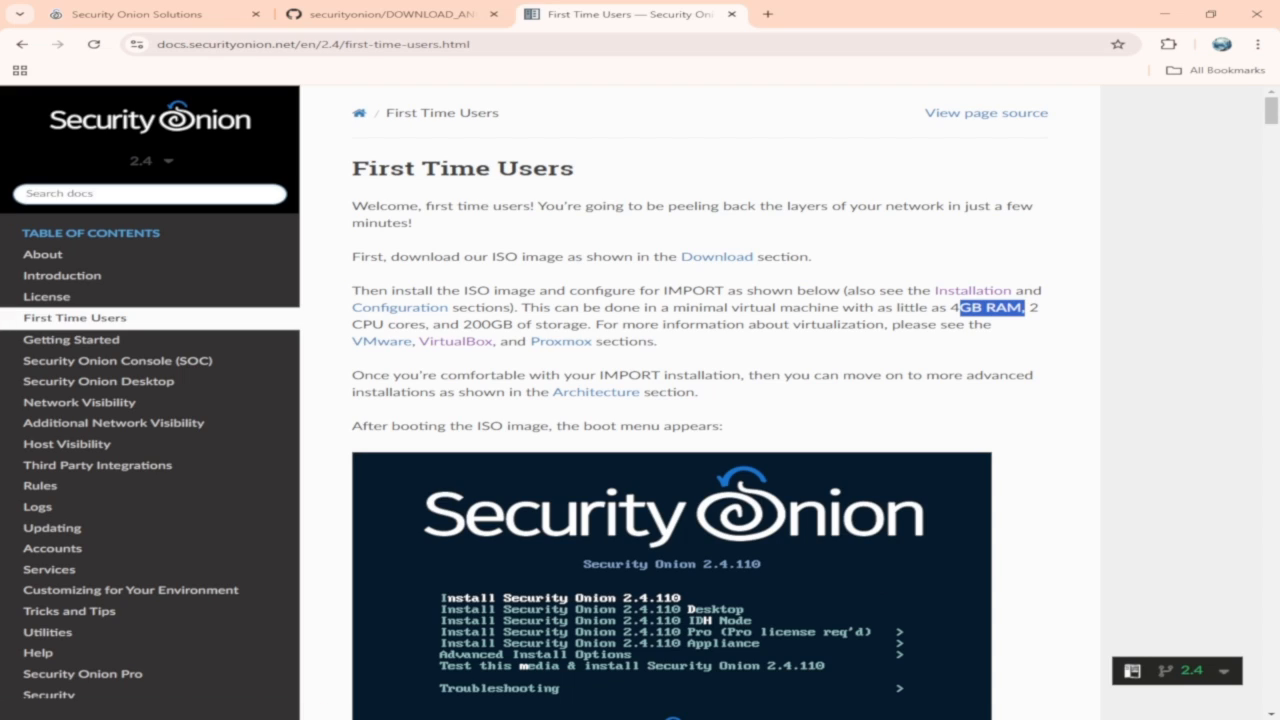
# Rename the virtual machine from SecueiryOnion to SecurityOnion.
pyautogui.hotkey('alt', 'Tab')
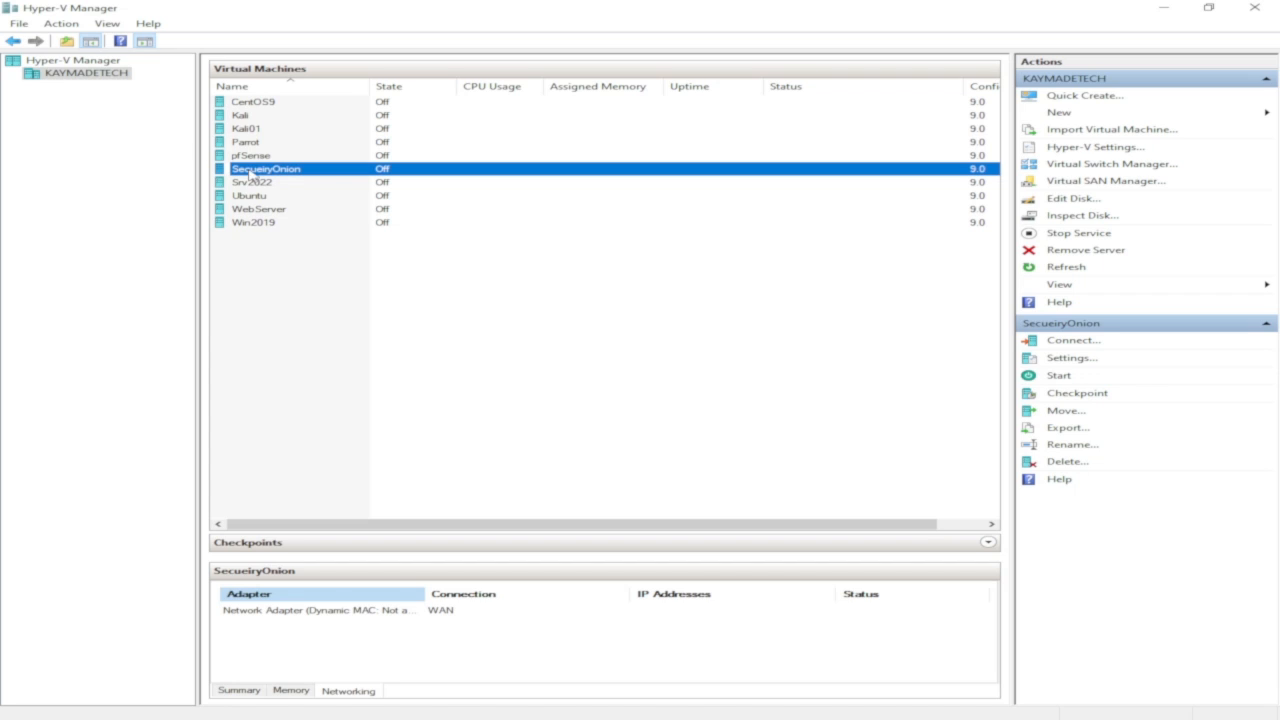
pyautogui.rightClick(255, 173)
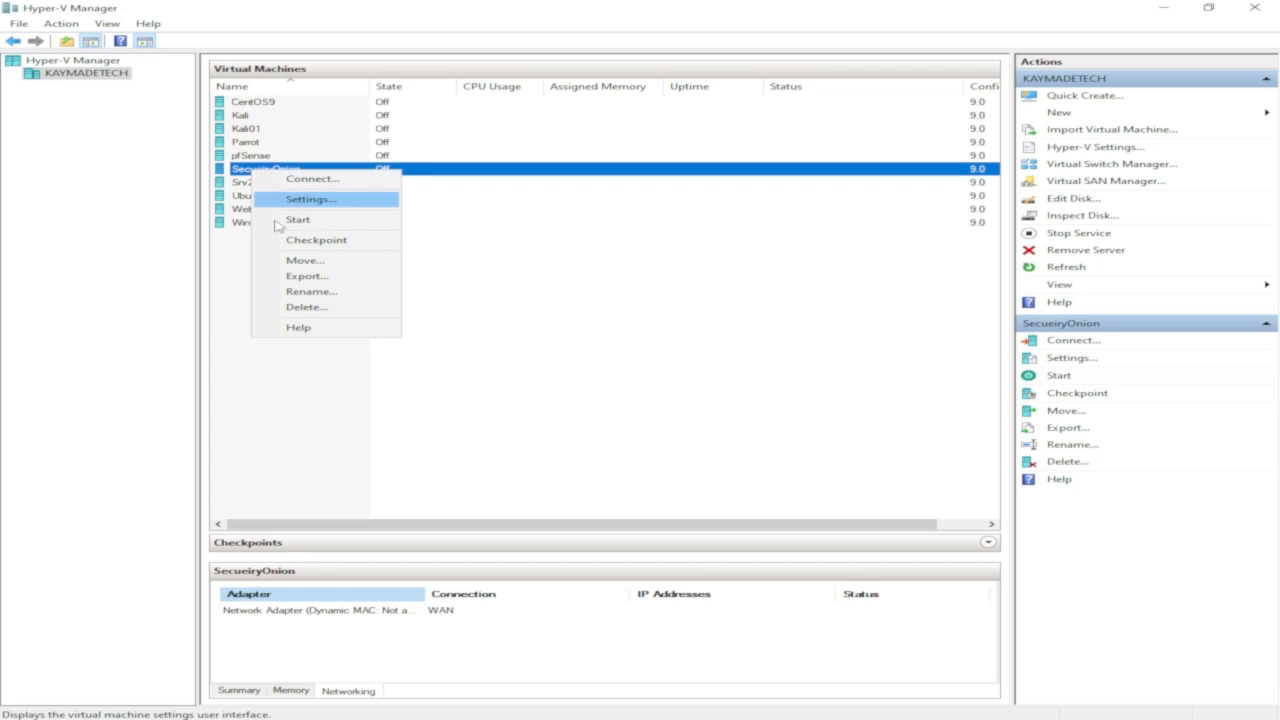
pyautogui.click(311, 291)
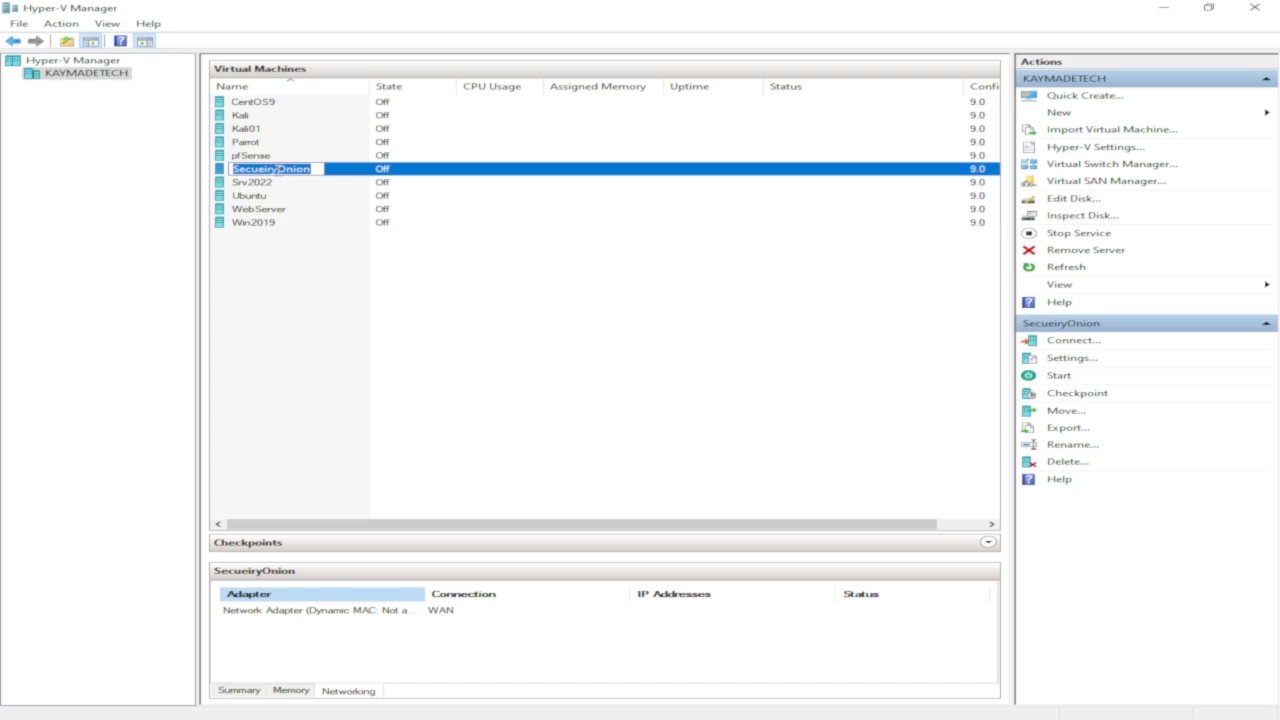
pyautogui.click(270, 169)
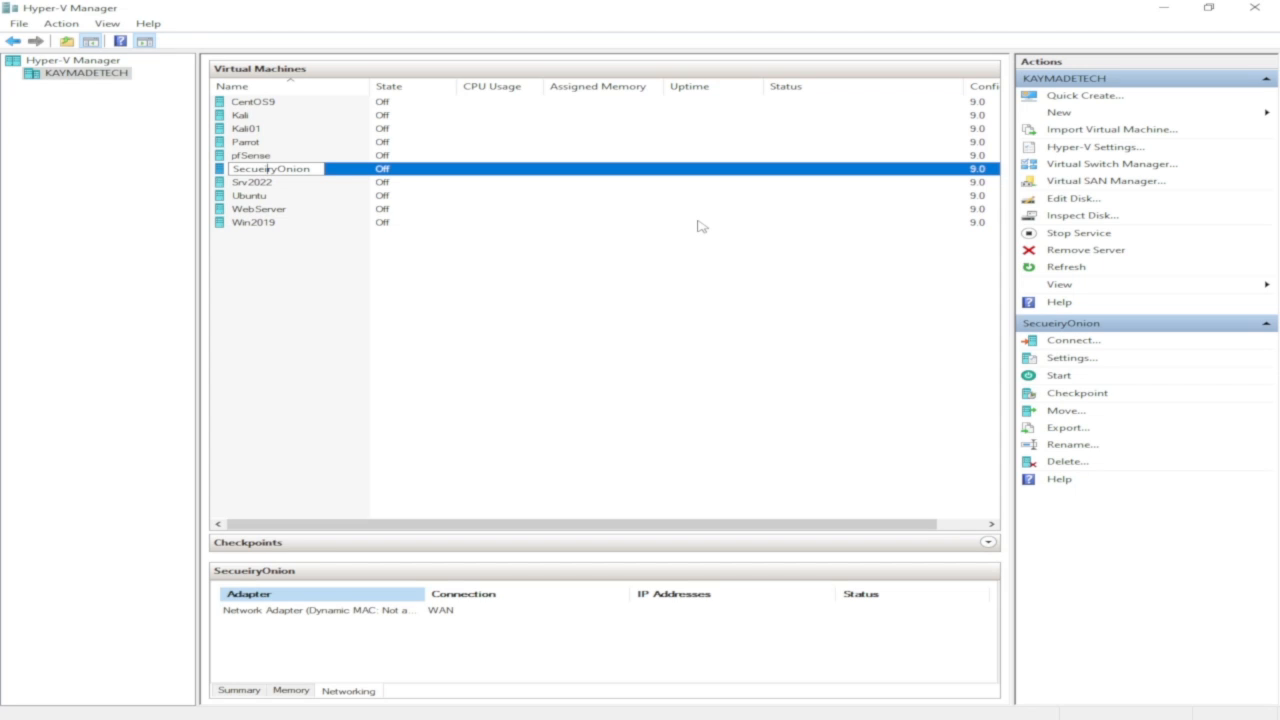
pyautogui.press('BackSpace')
pyautogui.write('it')
pyautogui.press('Left')
pyautogui.press('BackSpace')
pyautogui.write('r')
pyautogui.press('Delete')
pyautogui.press('Return')
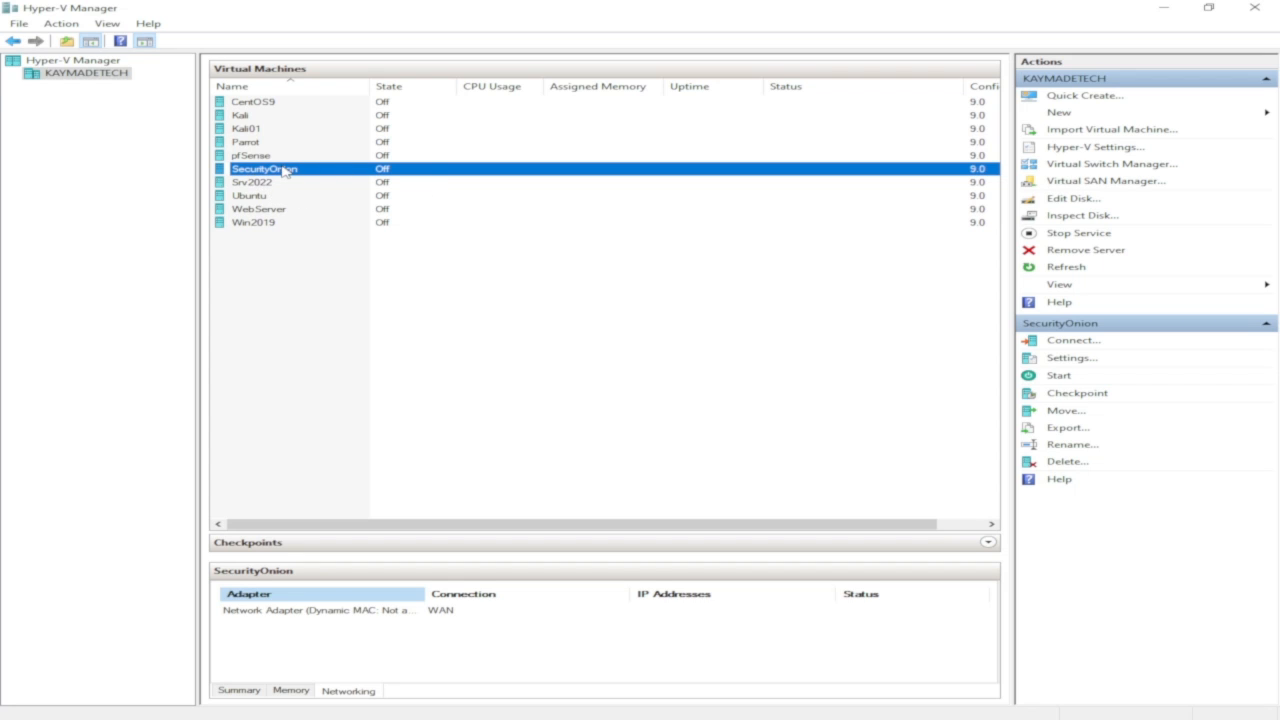
# Open the SecurityOnion VM settings and set the number of virtual processors to 2.
pyautogui.rightClick(285, 171)
pyautogui.click(337, 195)
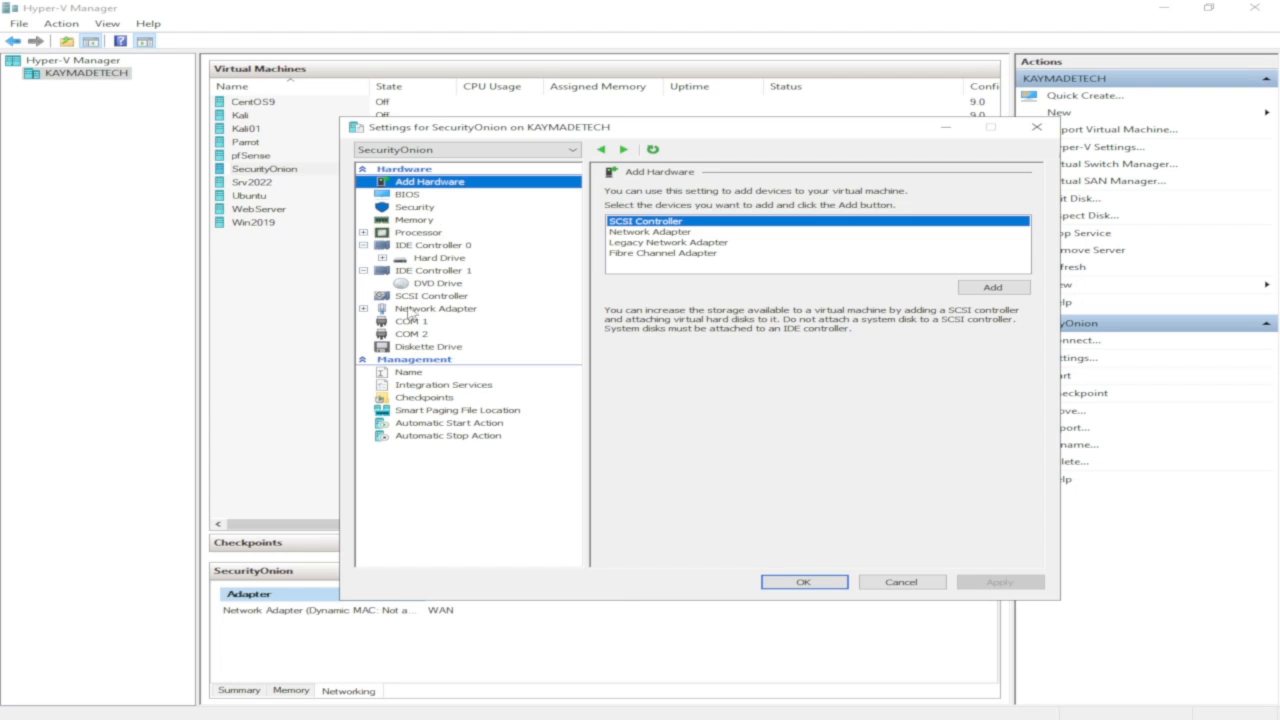
pyautogui.click(428, 234)
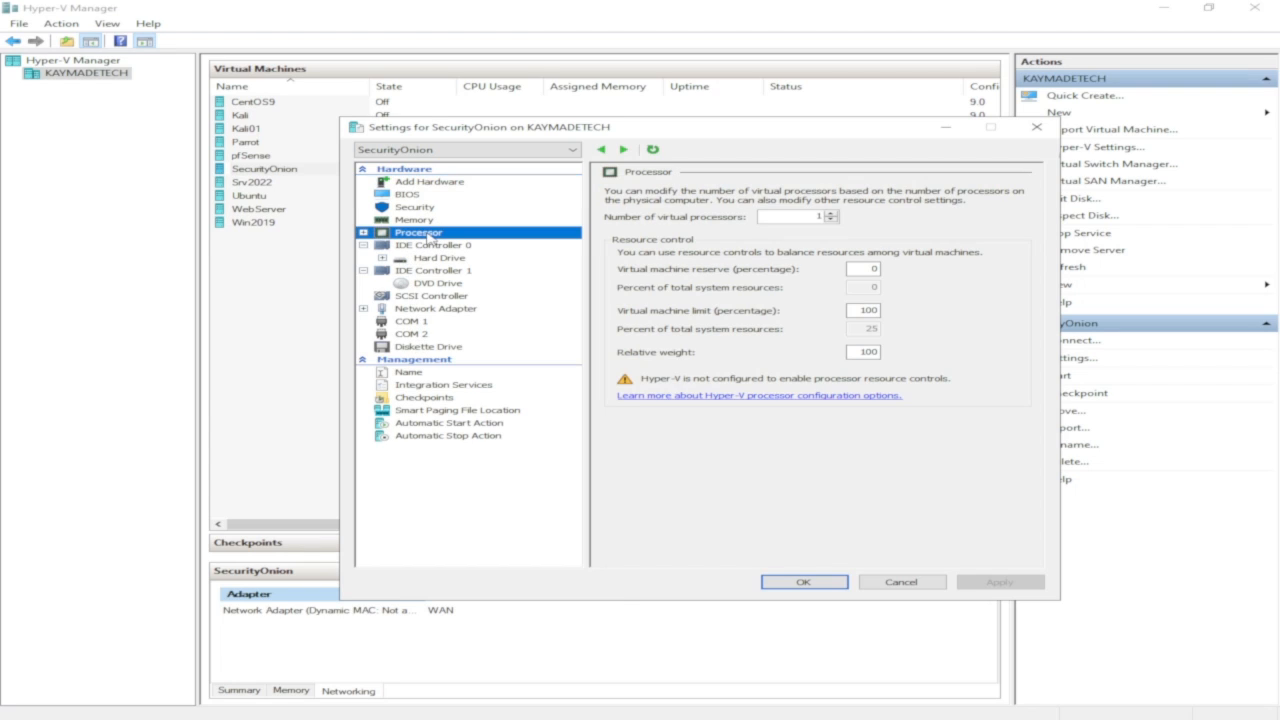
pyautogui.click(831, 213)
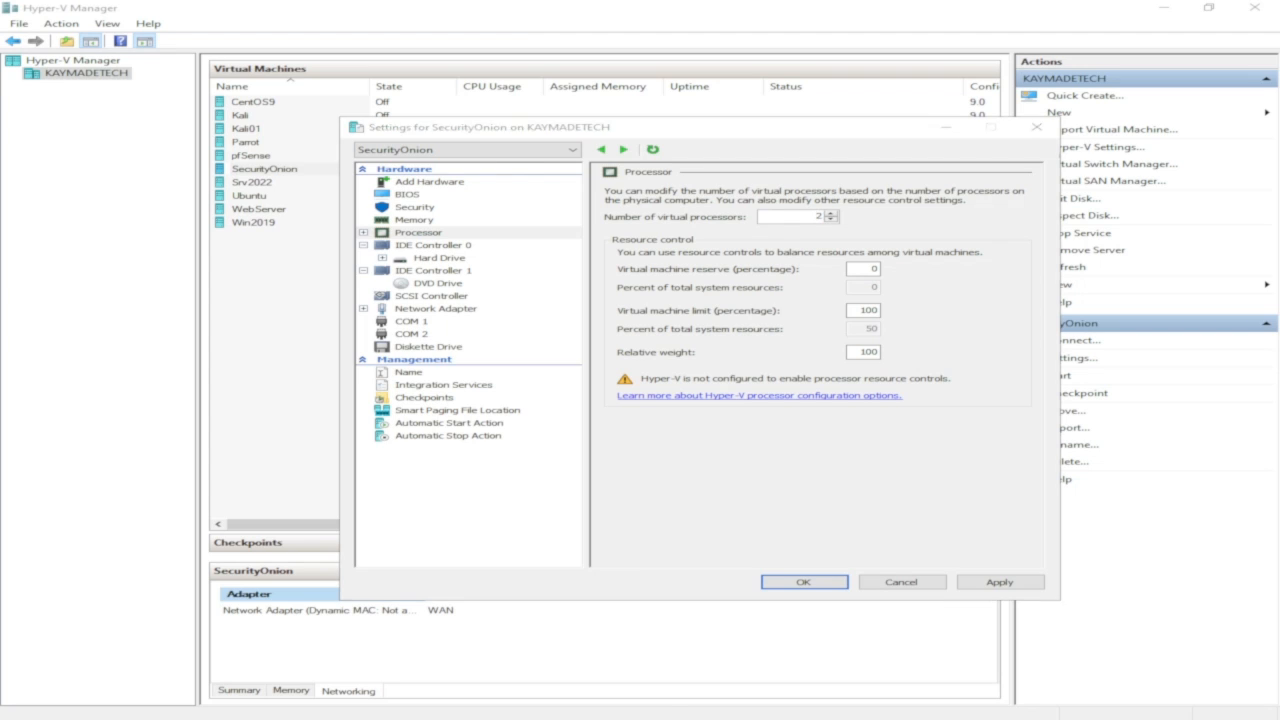
pyautogui.hotkey('alt', 'Tab')
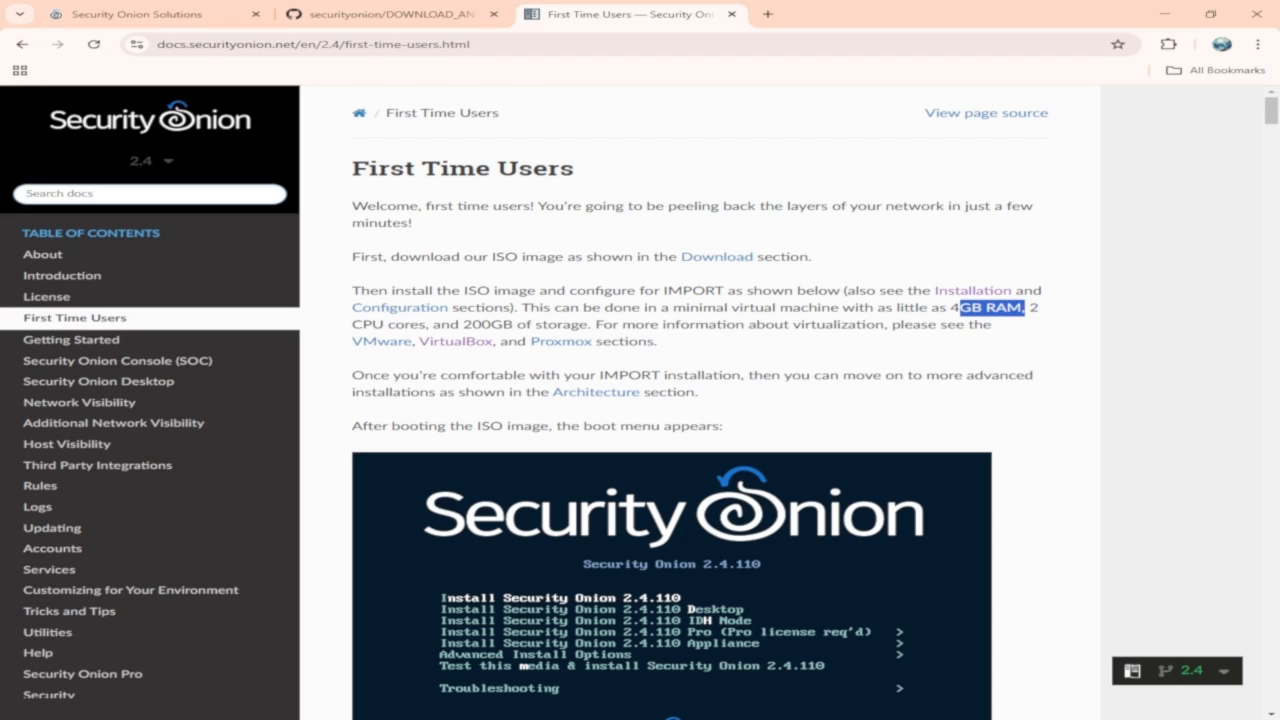
pyautogui.hotkey('alt', 'Tab')
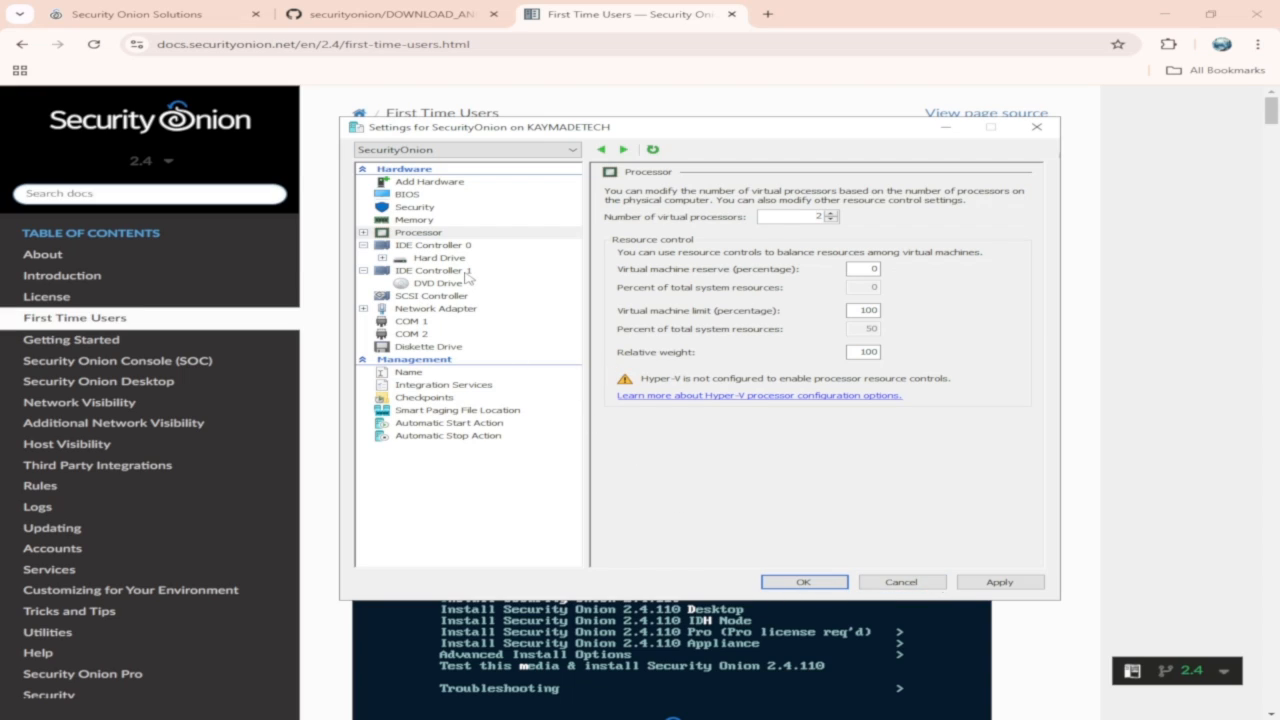
# Expand the network adapter settings and review its hardware acceleration options and the Add Hardware page.
pyautogui.click(363, 310)
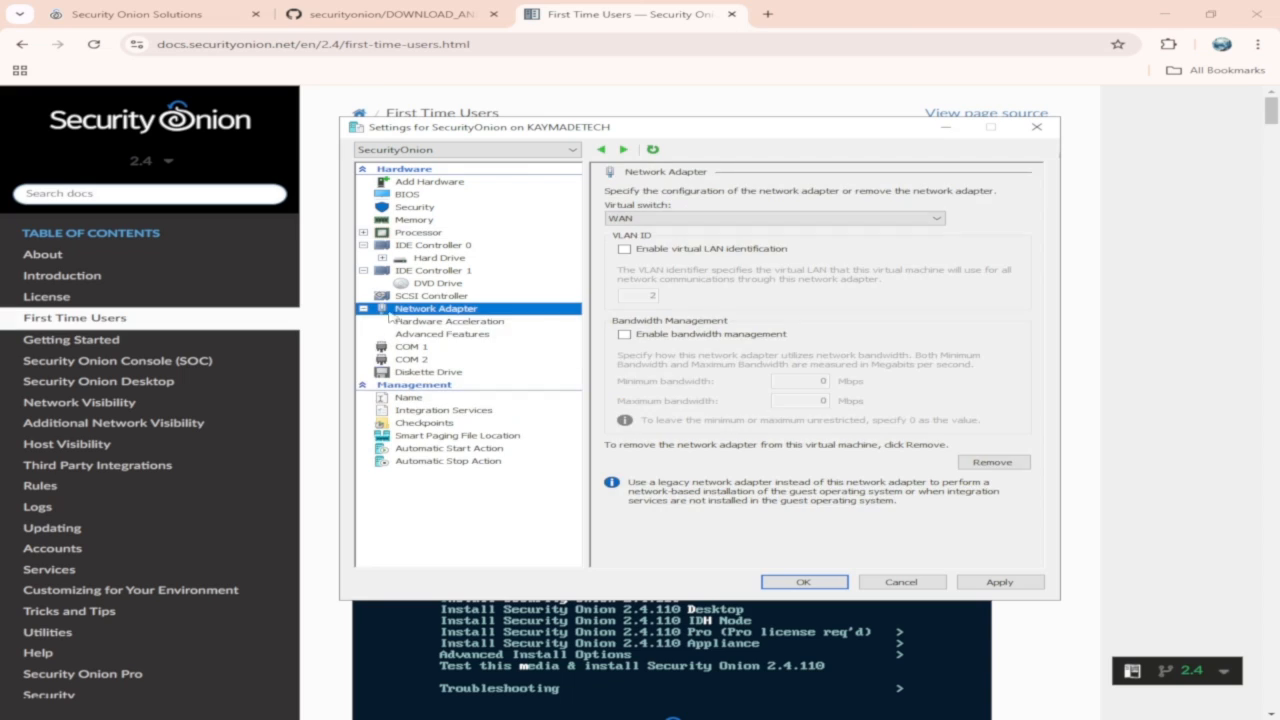
pyautogui.click(490, 322)
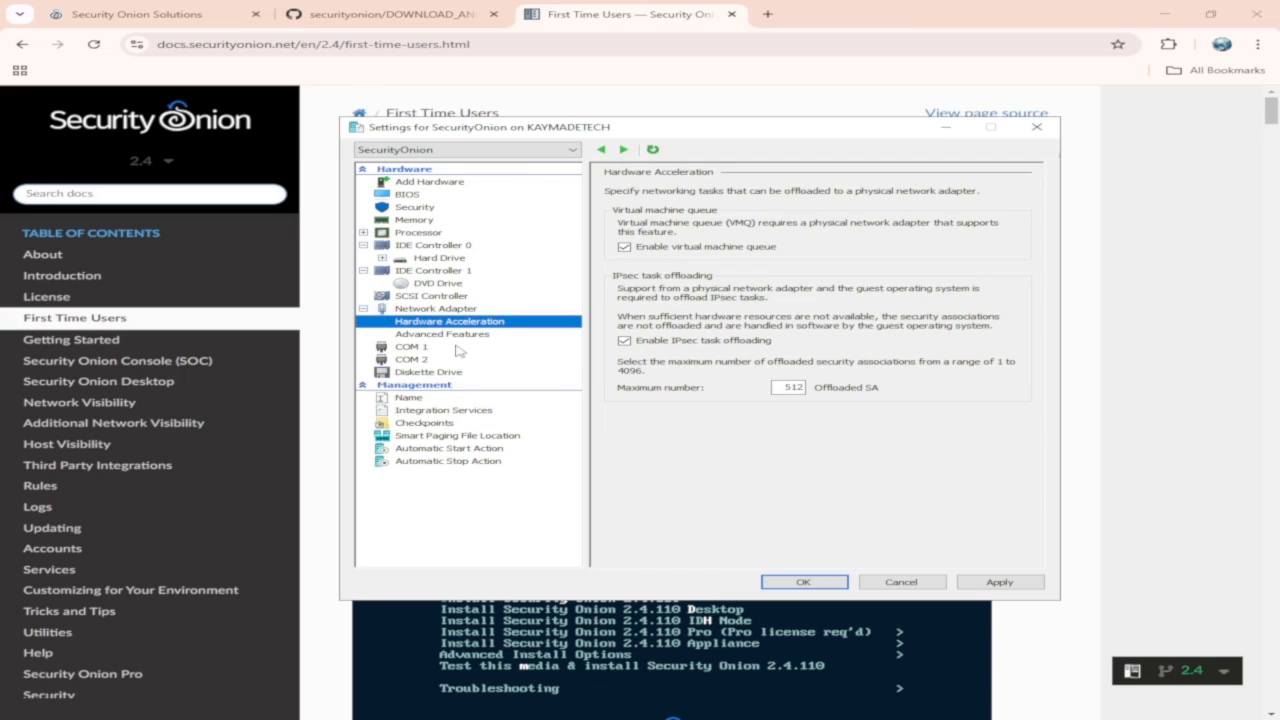
pyautogui.click(436, 310)
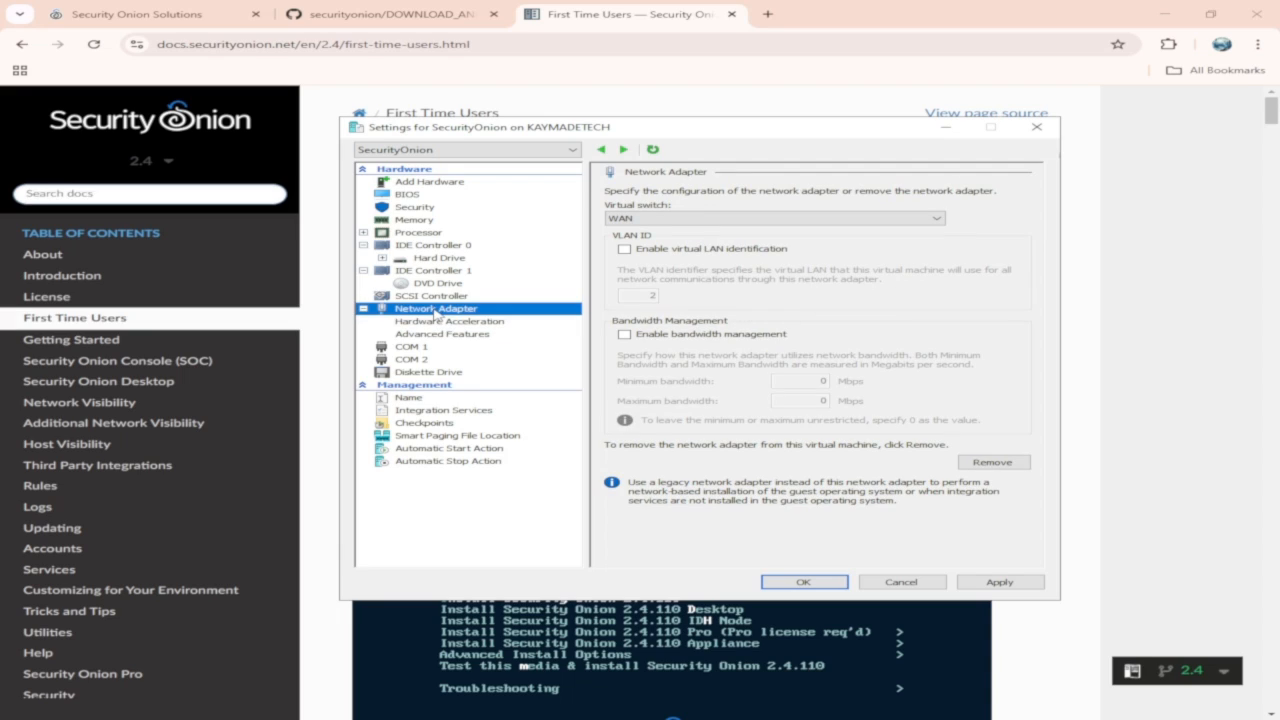
pyautogui.click(446, 184)
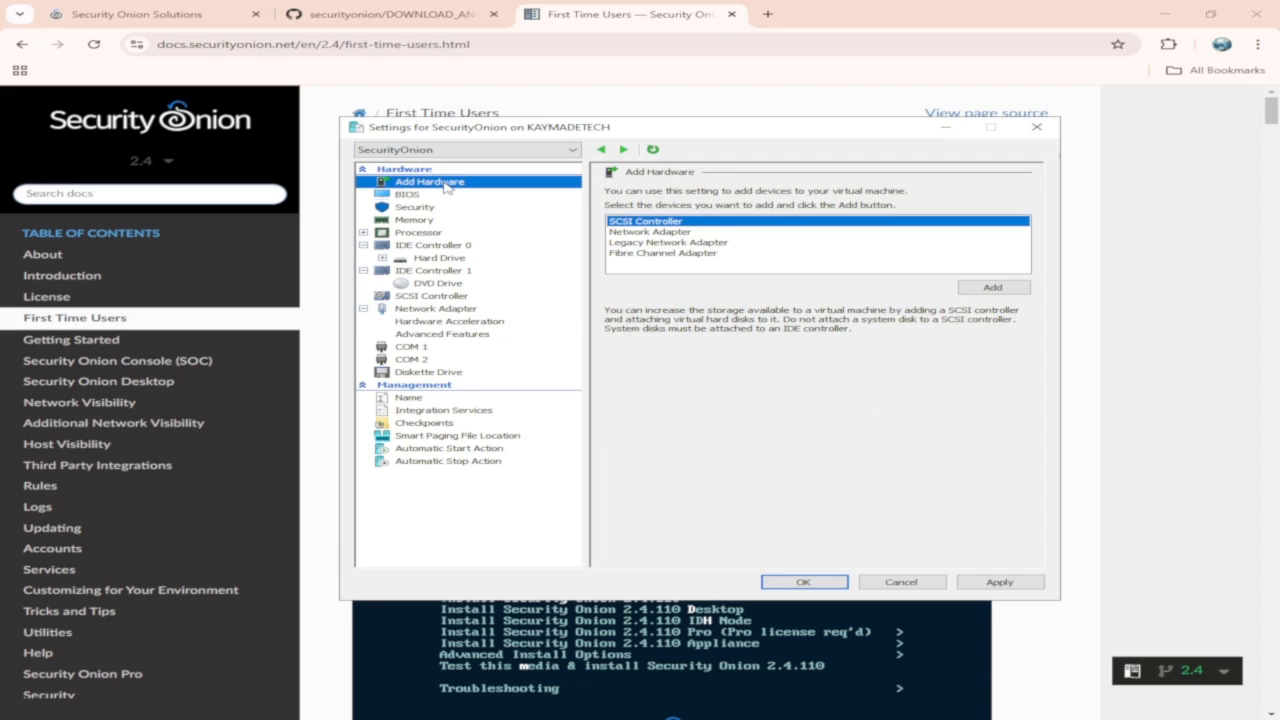
# Add a second network adapter to the SecurityOnion VM, connect it to the LAN2 virtual switch, and apply the settings.
pyautogui.click(668, 233)
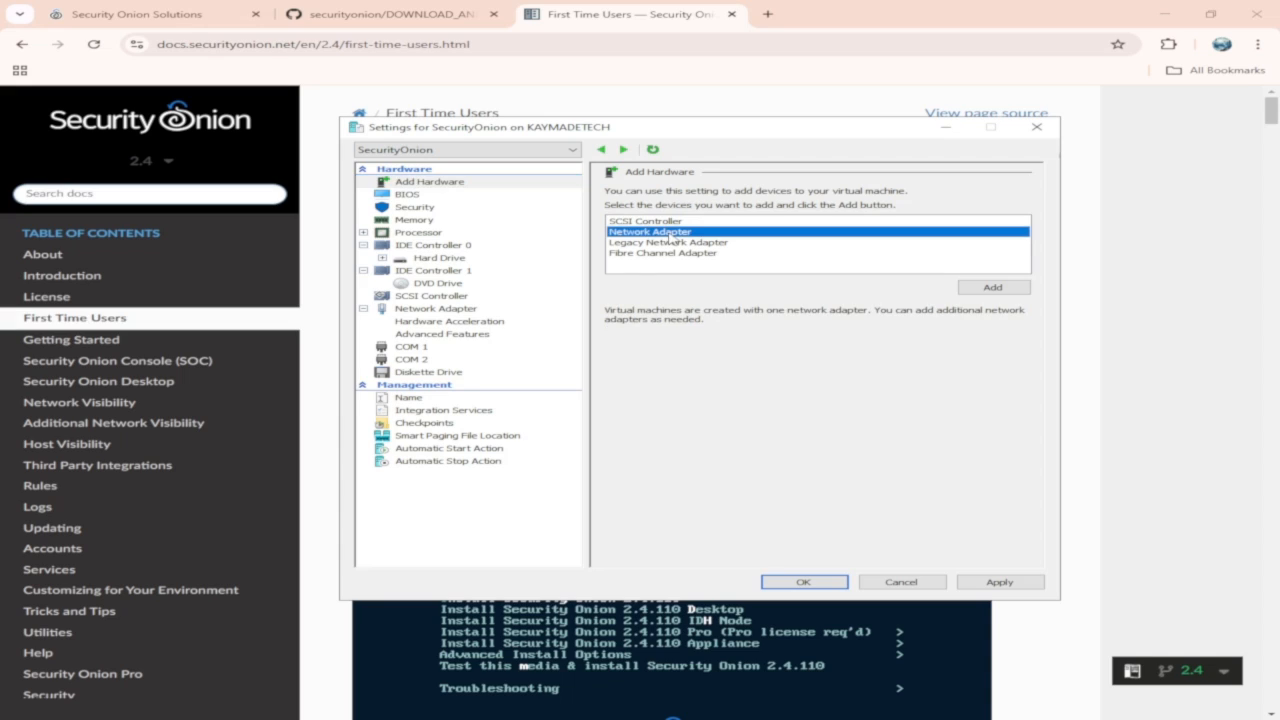
pyautogui.click(975, 288)
pyautogui.click(800, 218)
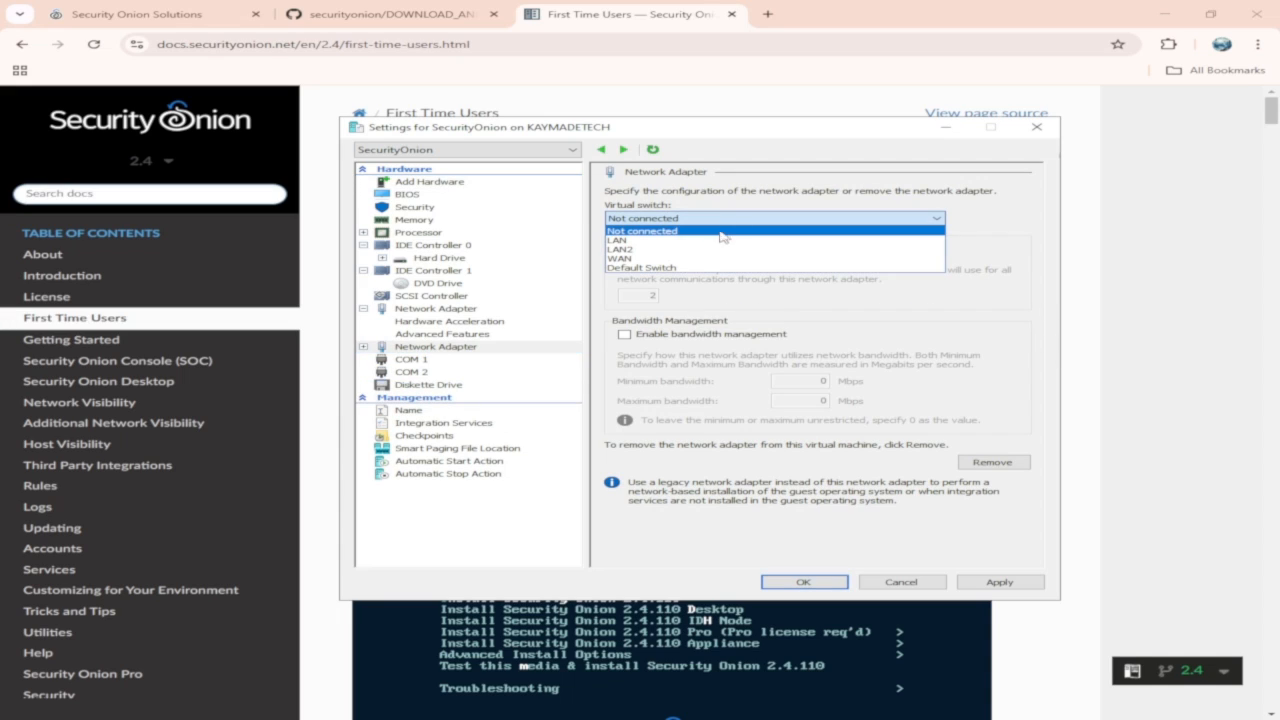
pyautogui.click(720, 240)
pyautogui.click(975, 583)
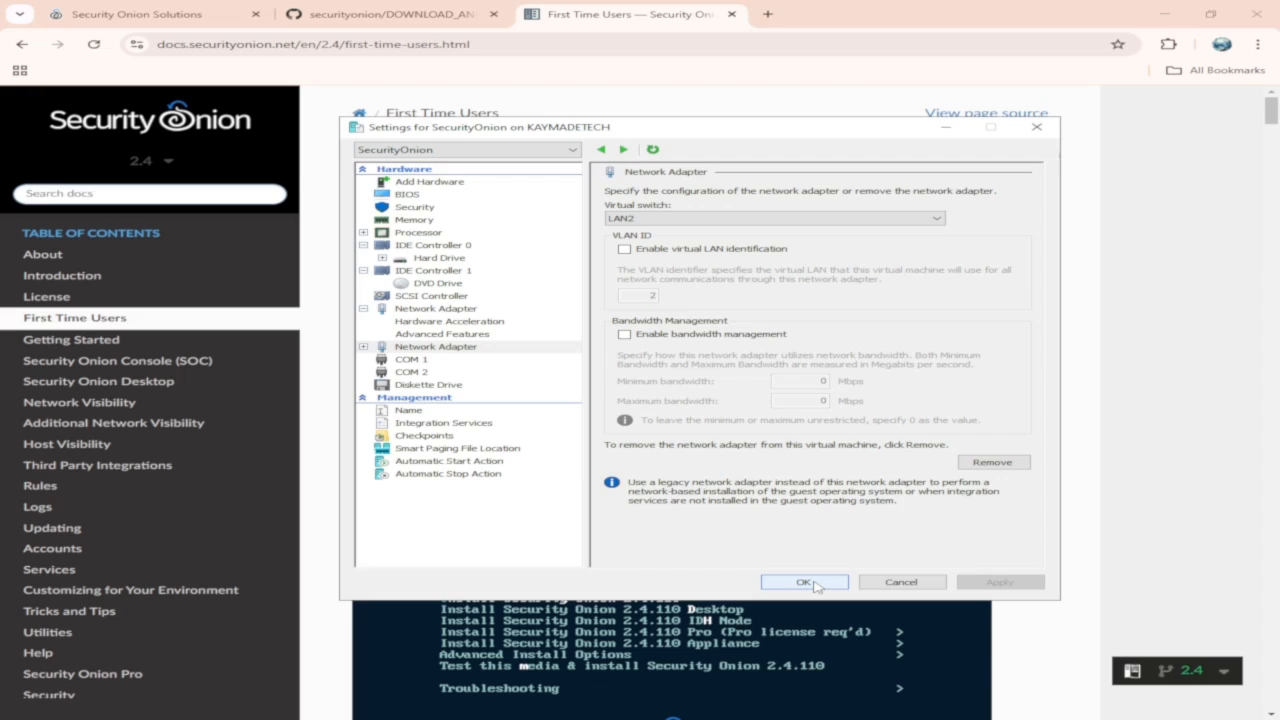
pyautogui.click(462, 349)
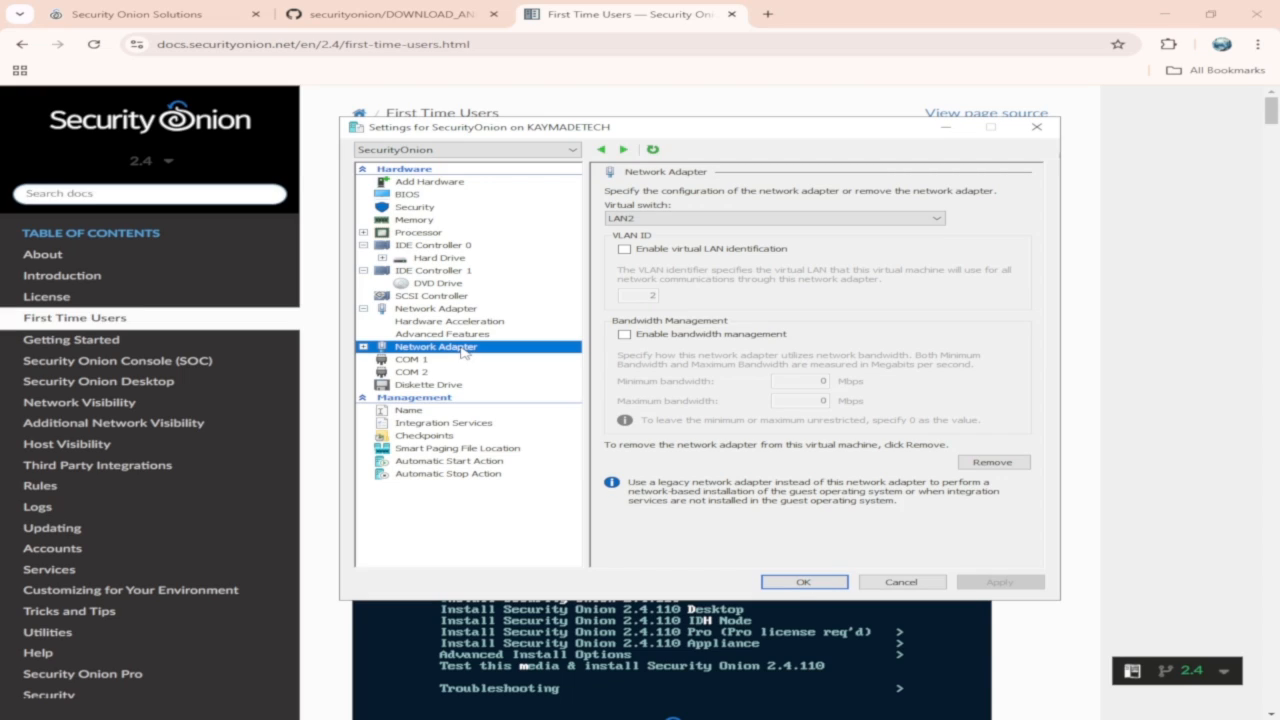
pyautogui.click(800, 581)
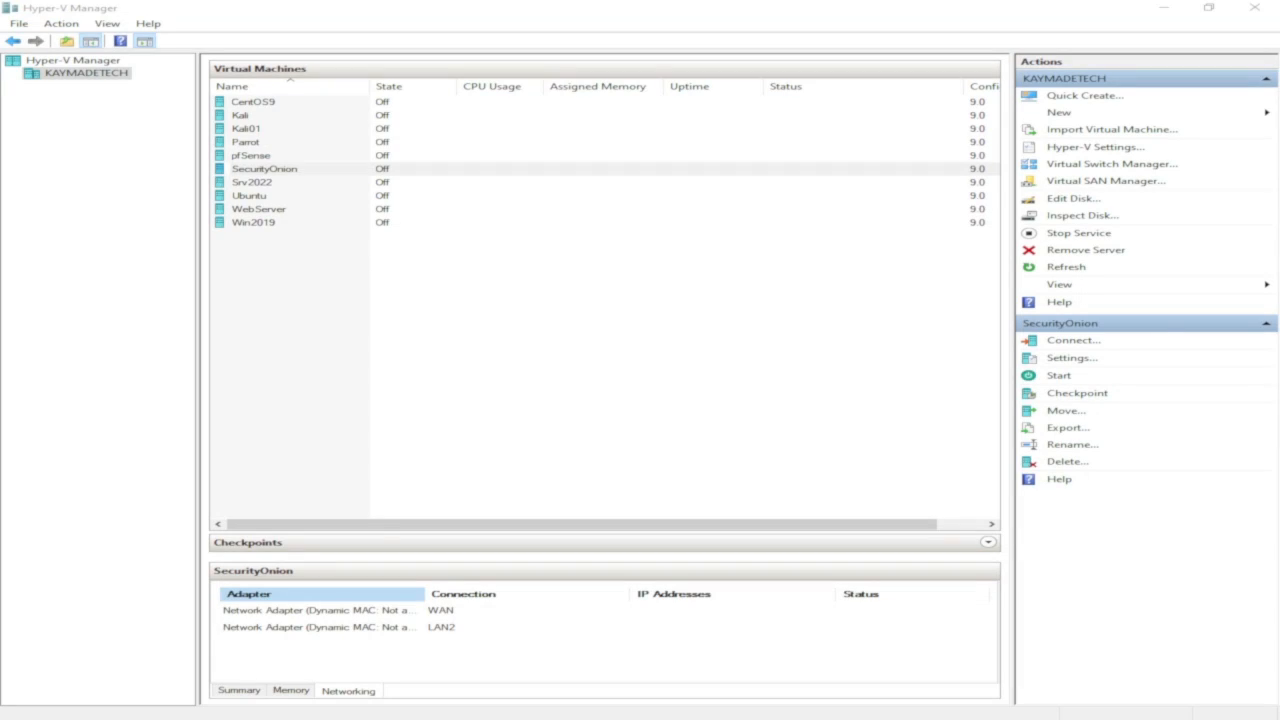
# Connect to the SecurityOnion VM, start it, and maximize the connection window.
pyautogui.rightClick(257, 172)
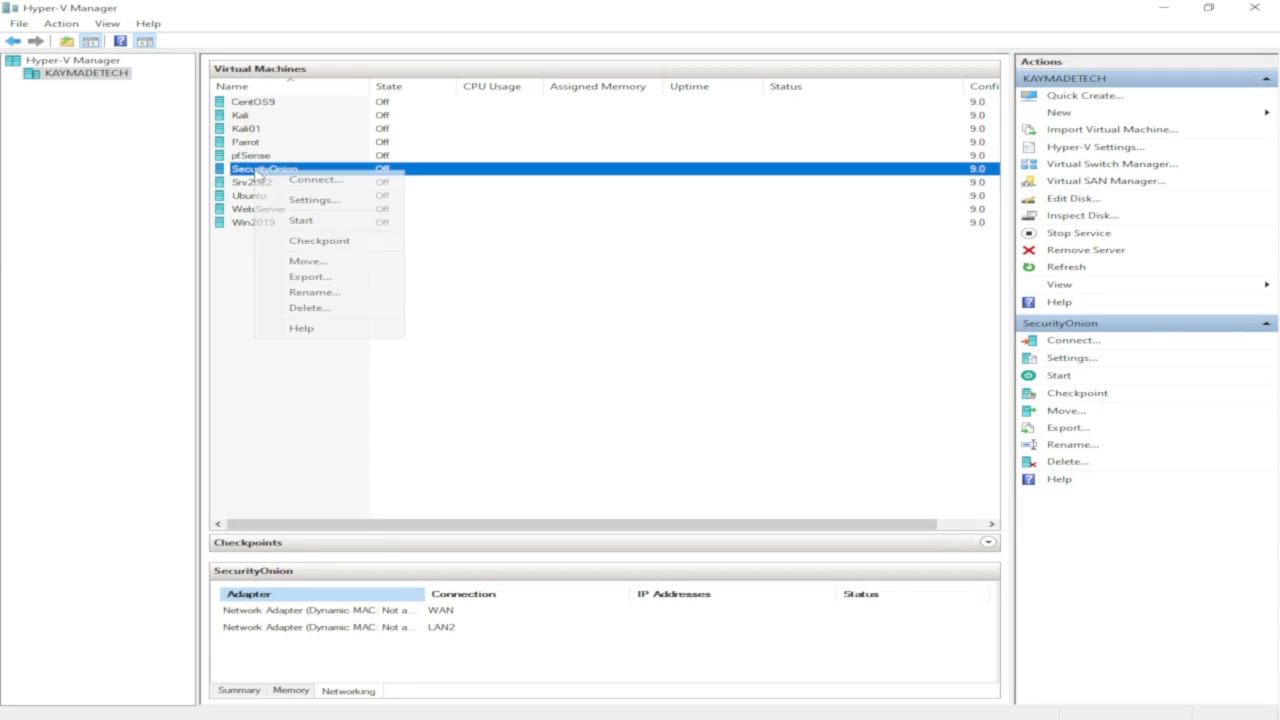
pyautogui.click(336, 181)
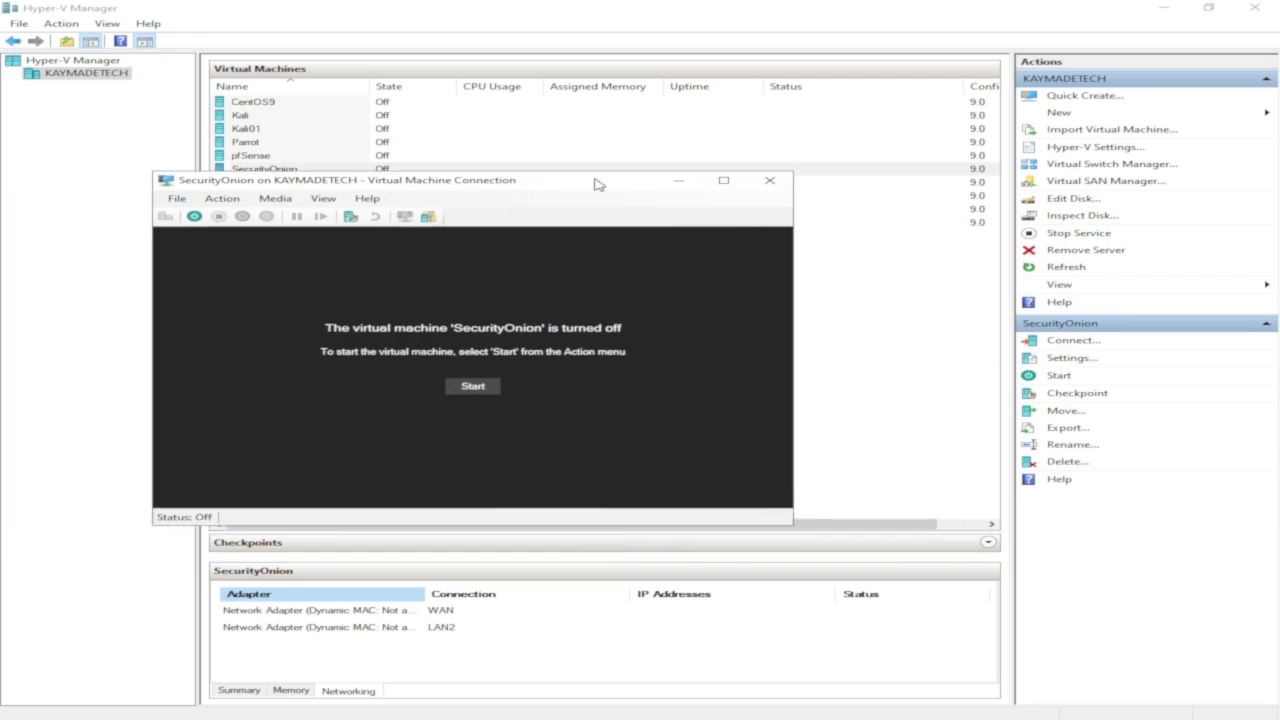
pyautogui.click(512, 378)
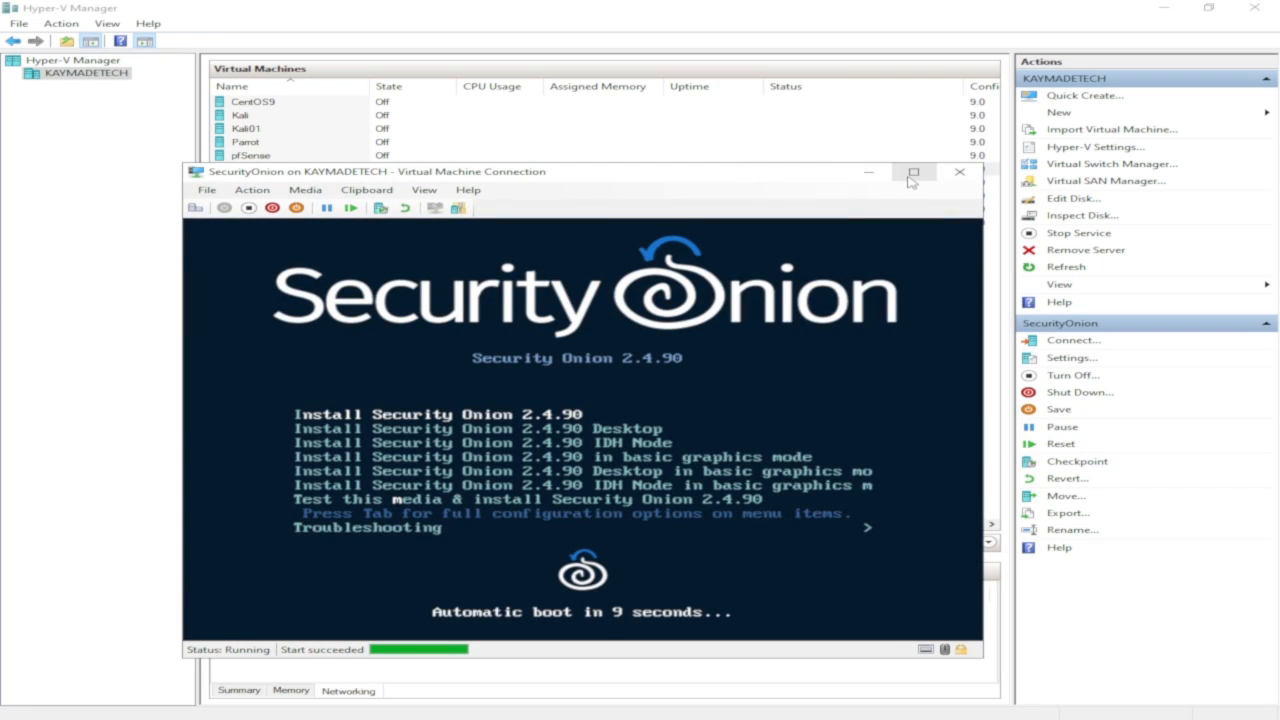
pyautogui.click(912, 174)
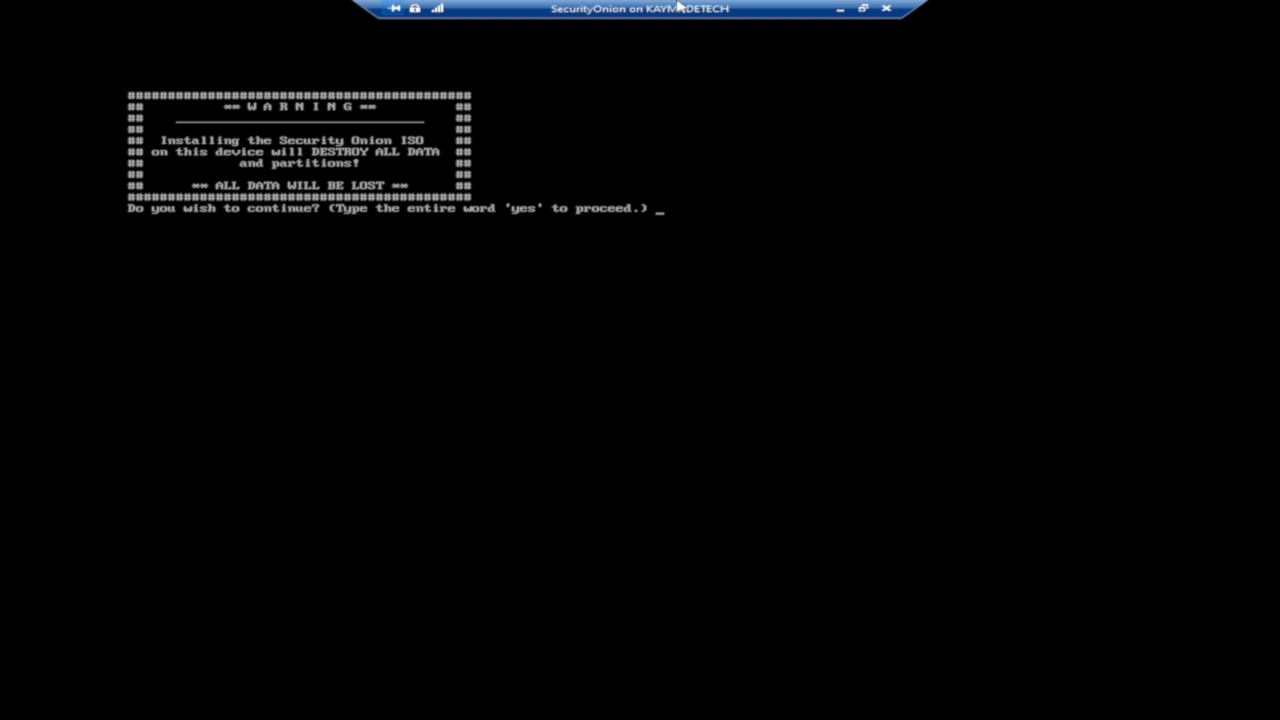
# Confirm the destructive install with yes, then create the administrative user by entering a username and its password twice.
pyautogui.write('yes')
pyautogui.press('Return')
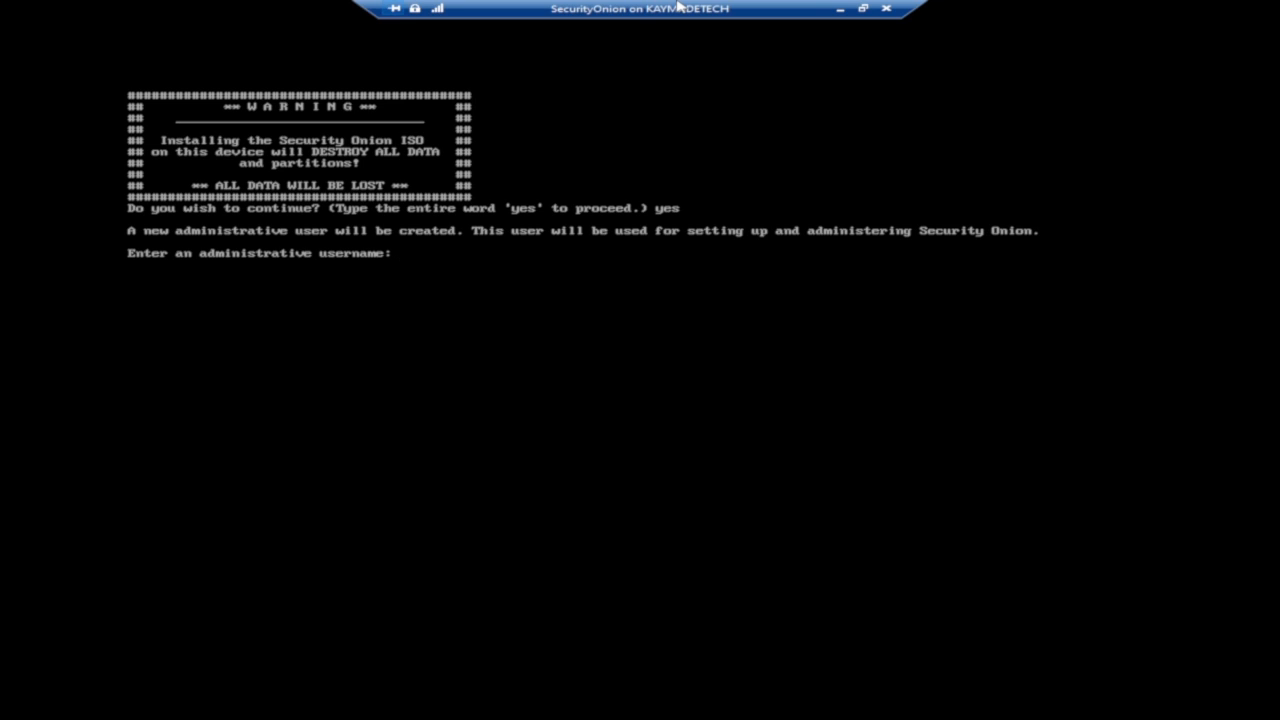
pyautogui.write('kaymadetech')
pyautogui.press('Return')
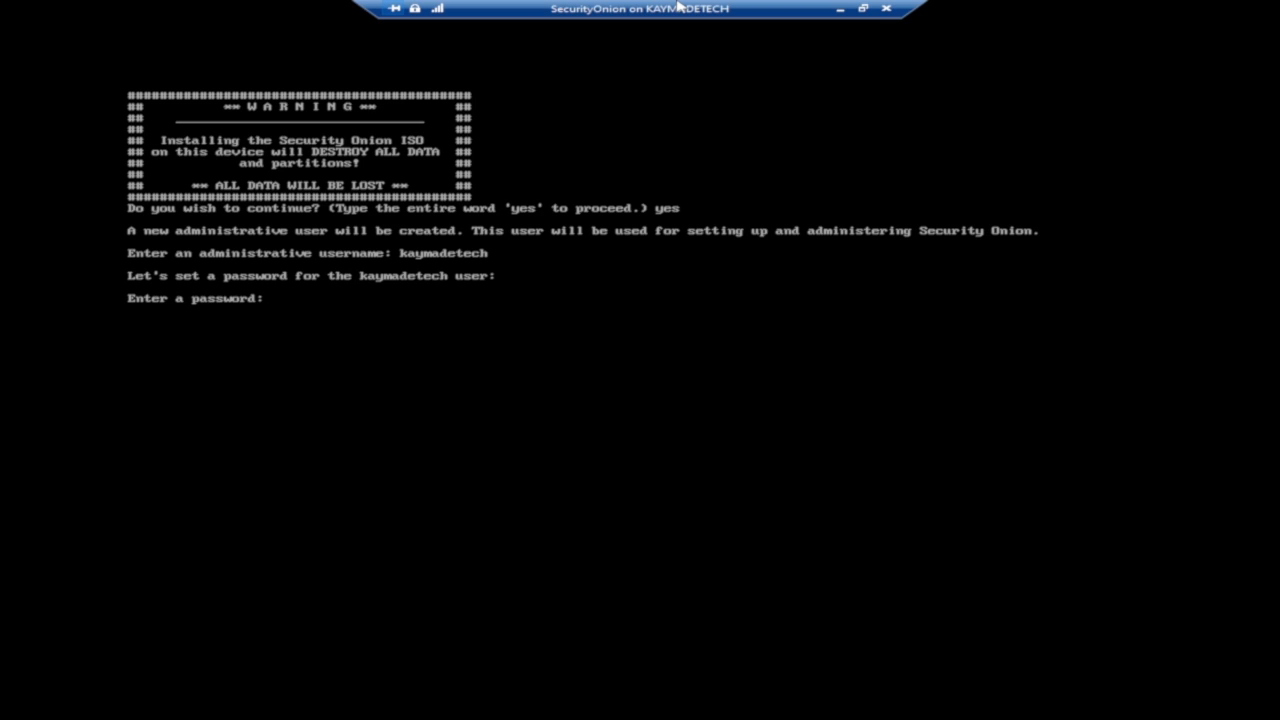
pyautogui.press('Return')
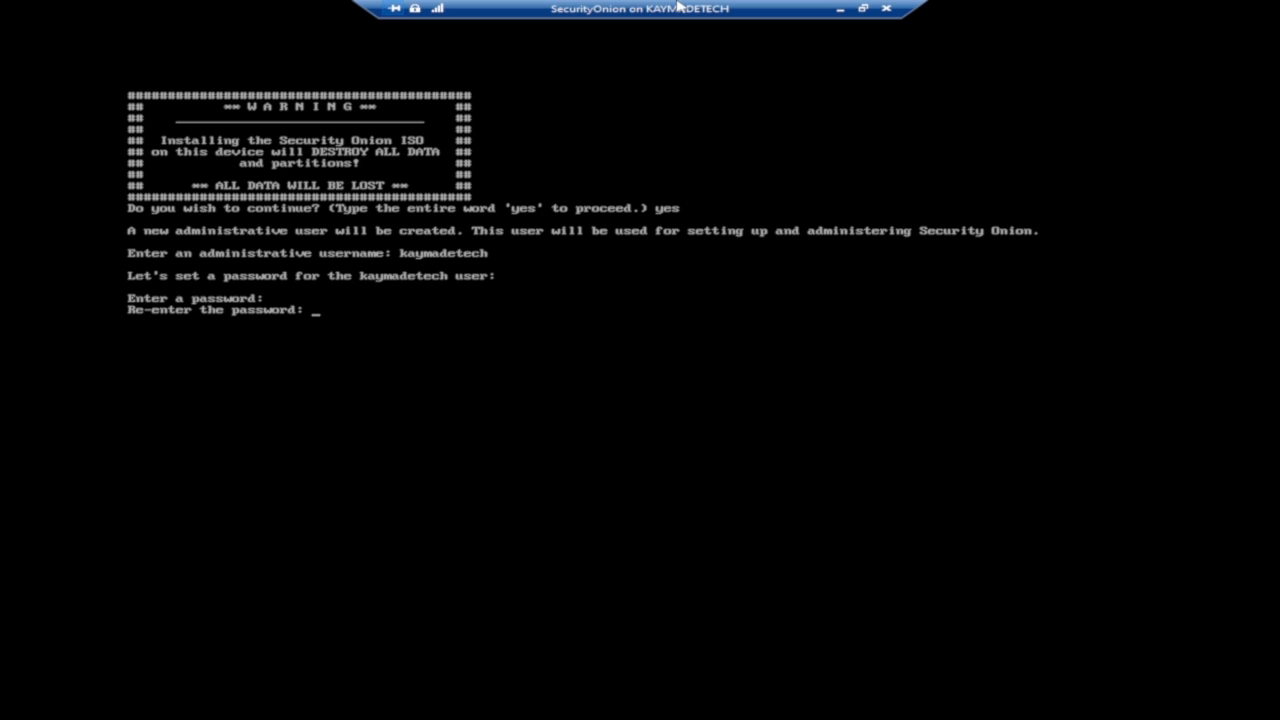
pyautogui.press('Return')
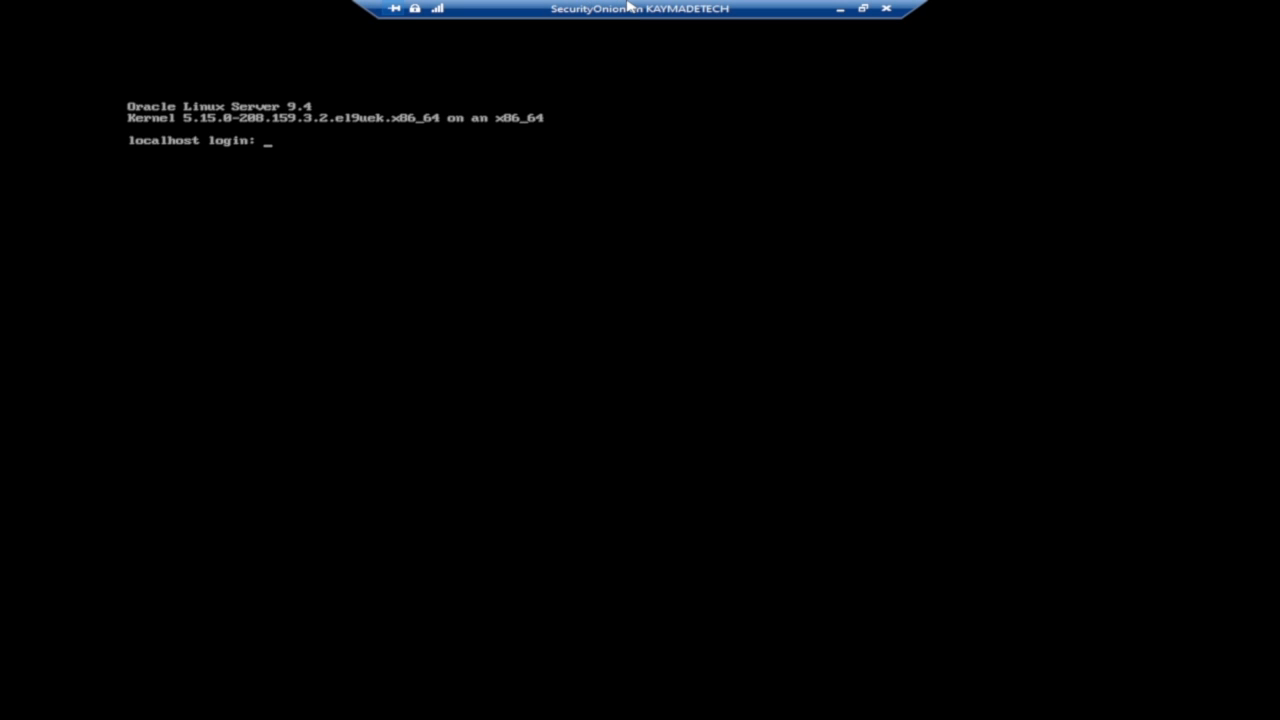
# Try repeatedly to log in at the console with the administrative username and password.
pyautogui.press('Return')
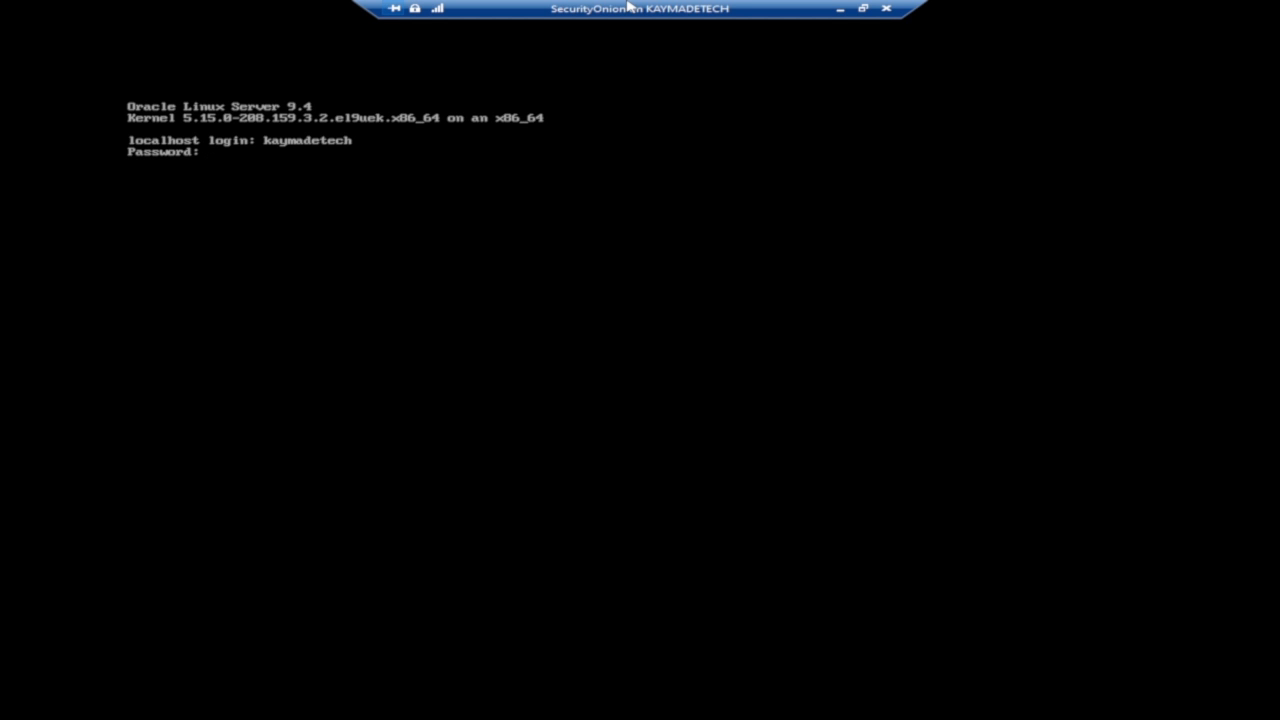
pyautogui.press('Return')
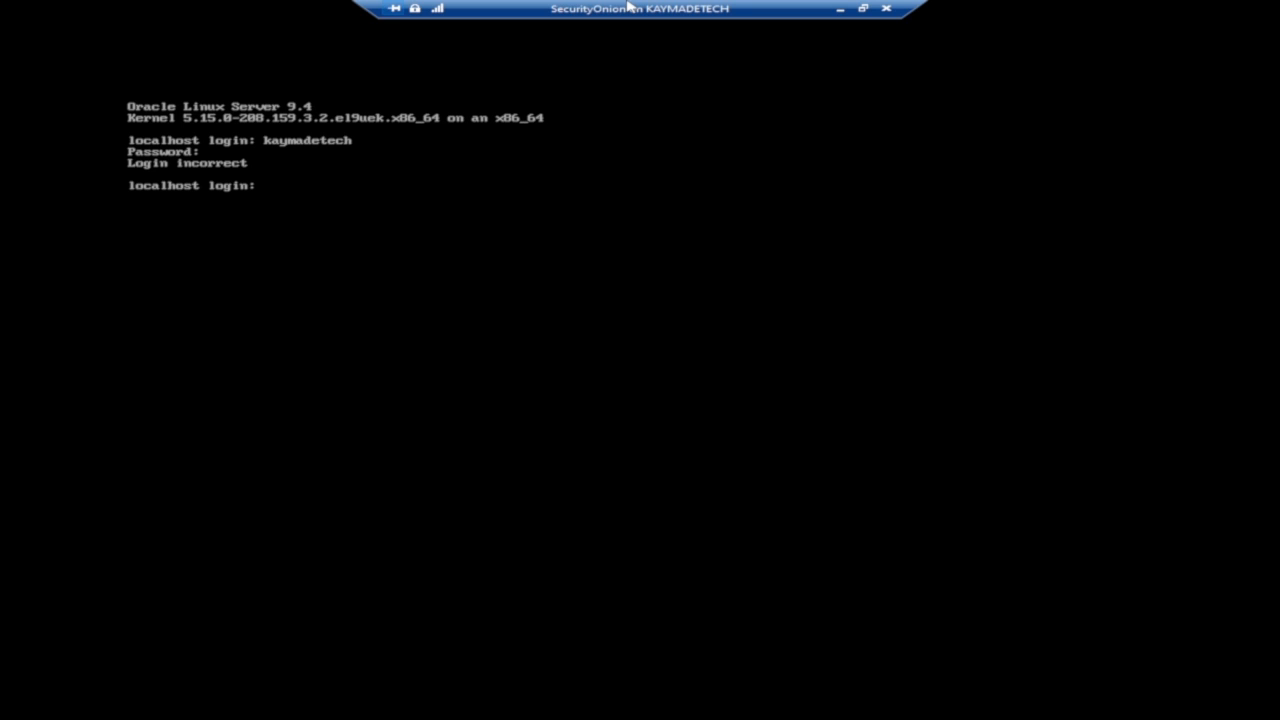
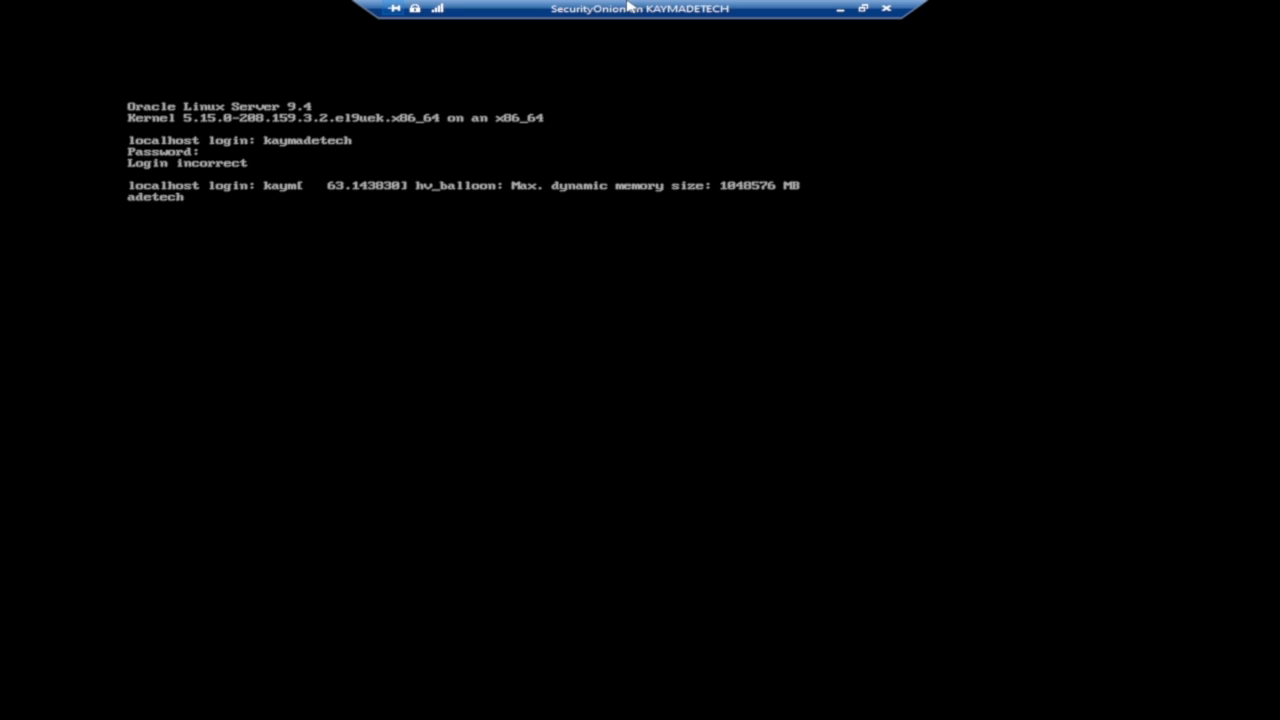
pyautogui.press('Return')
pyautogui.press('Return')
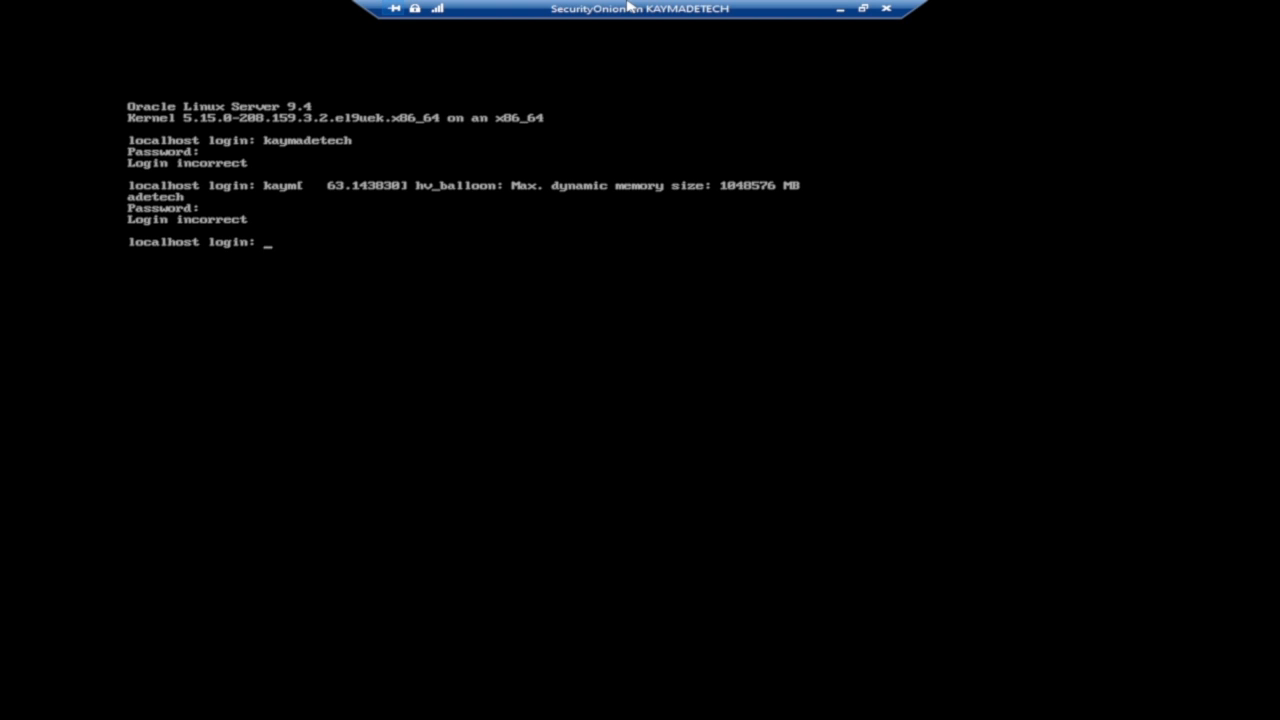
pyautogui.press('Return')
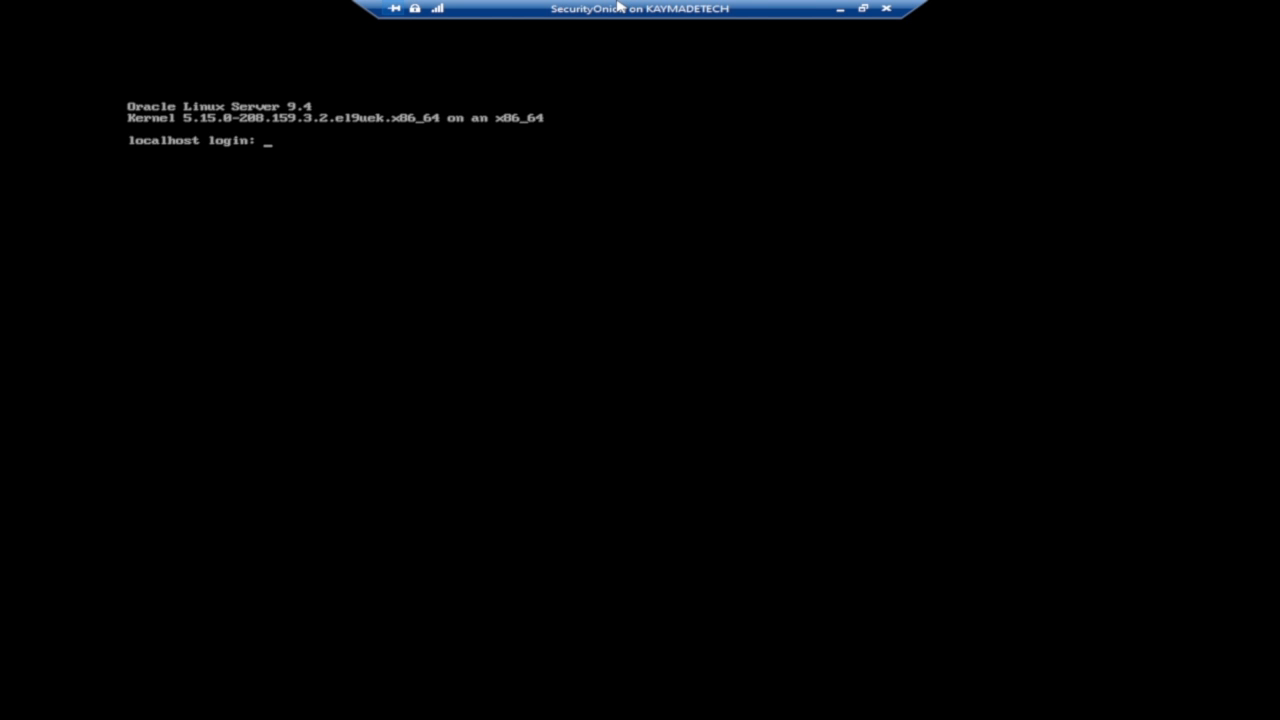
pyautogui.press('Return')
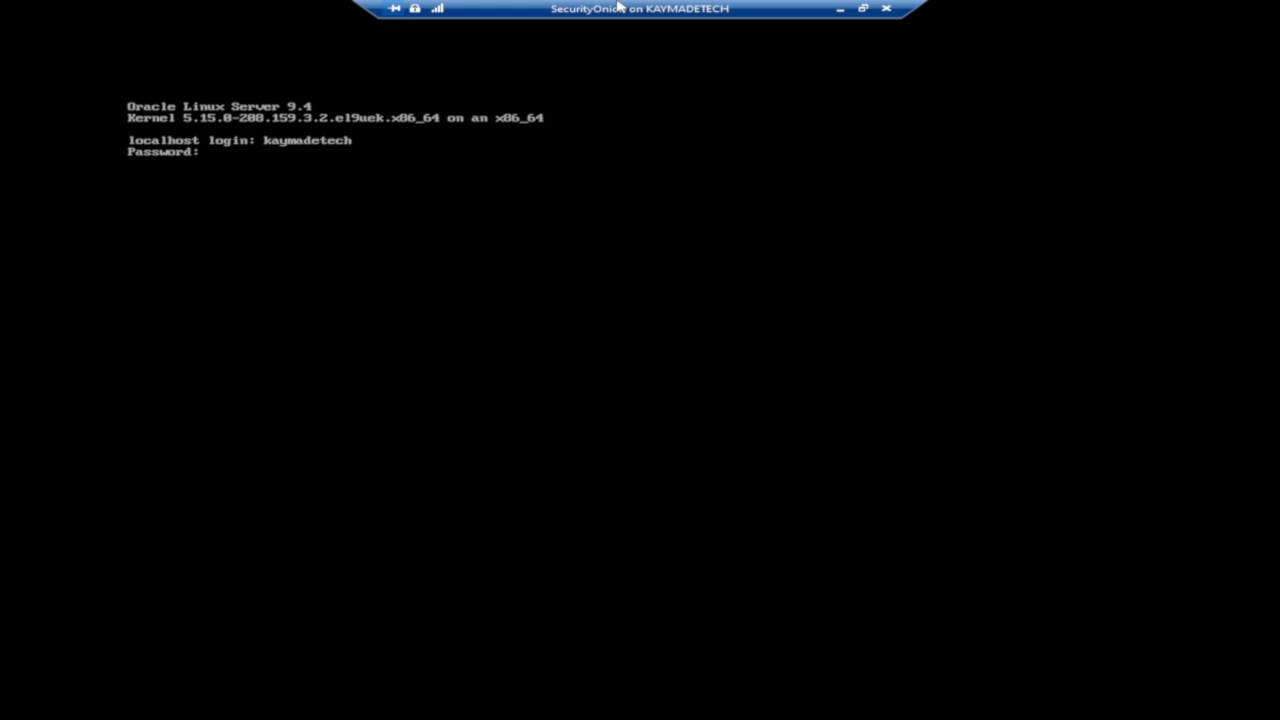
pyautogui.press('Return')
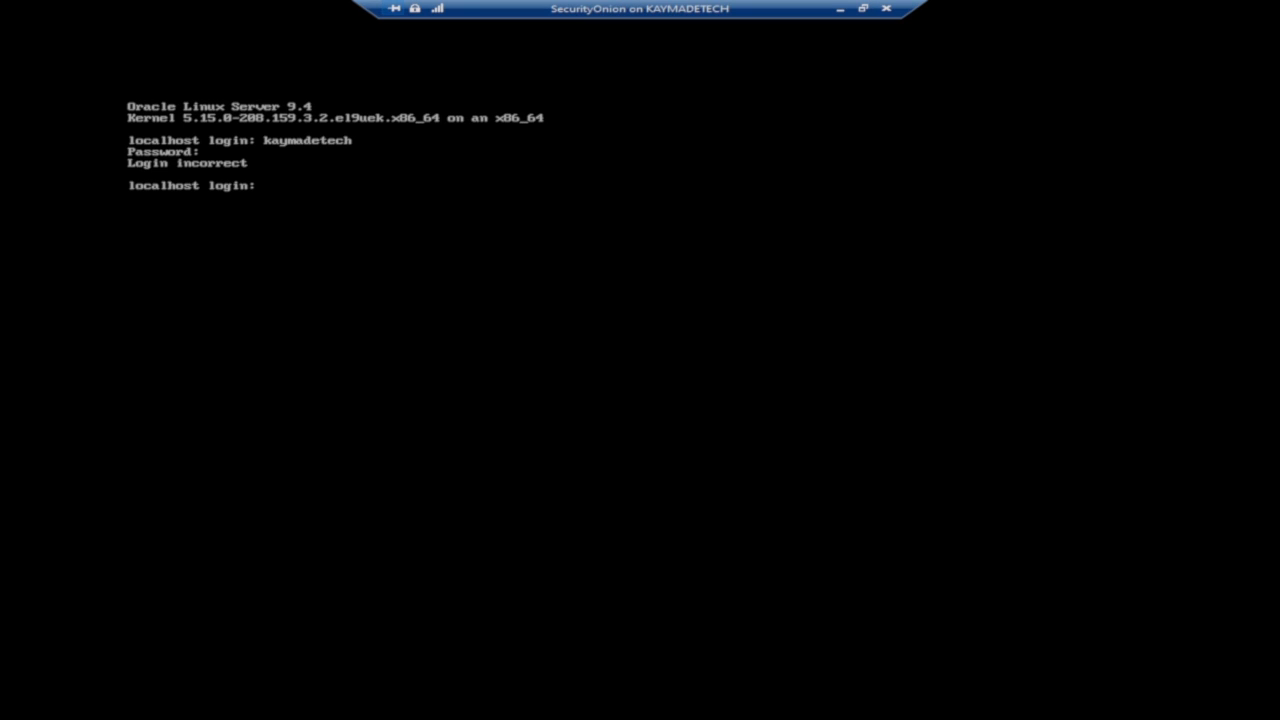
pyautogui.press('Return')
pyautogui.press('Return')
pyautogui.press('Return')
pyautogui.press('Return')
pyautogui.press('Return')
pyautogui.press('Return')
pyautogui.press('Return')
pyautogui.press('Return')
pyautogui.press('Return')
pyautogui.press('Return')
pyautogui.press('Return')
pyautogui.press('Return')
pyautogui.press('Return')
pyautogui.press('Return')
pyautogui.press('Return')
pyautogui.press('Return')
pyautogui.press('Return')
pyautogui.press('Return')
pyautogui.press('Return')
pyautogui.press('Return')
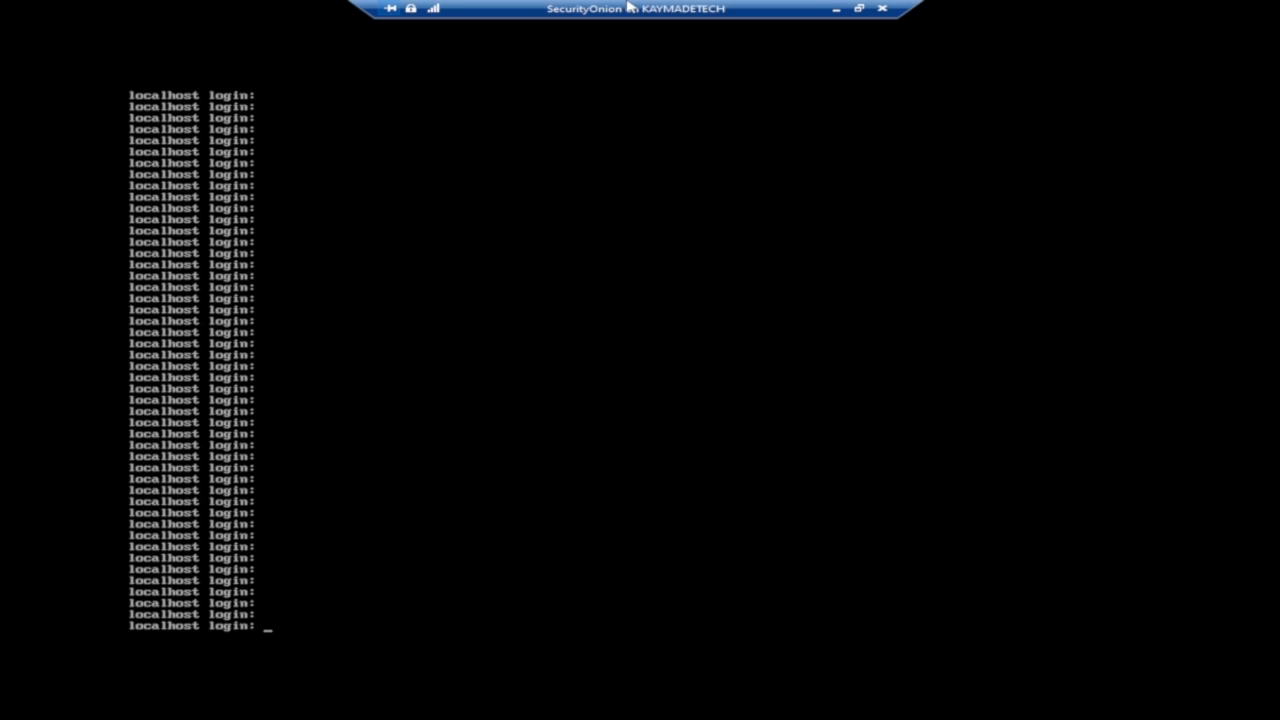
# Log in at the console with the administrative username and password.
pyautogui.write('kaymadetech')
pyautogui.press('Return')
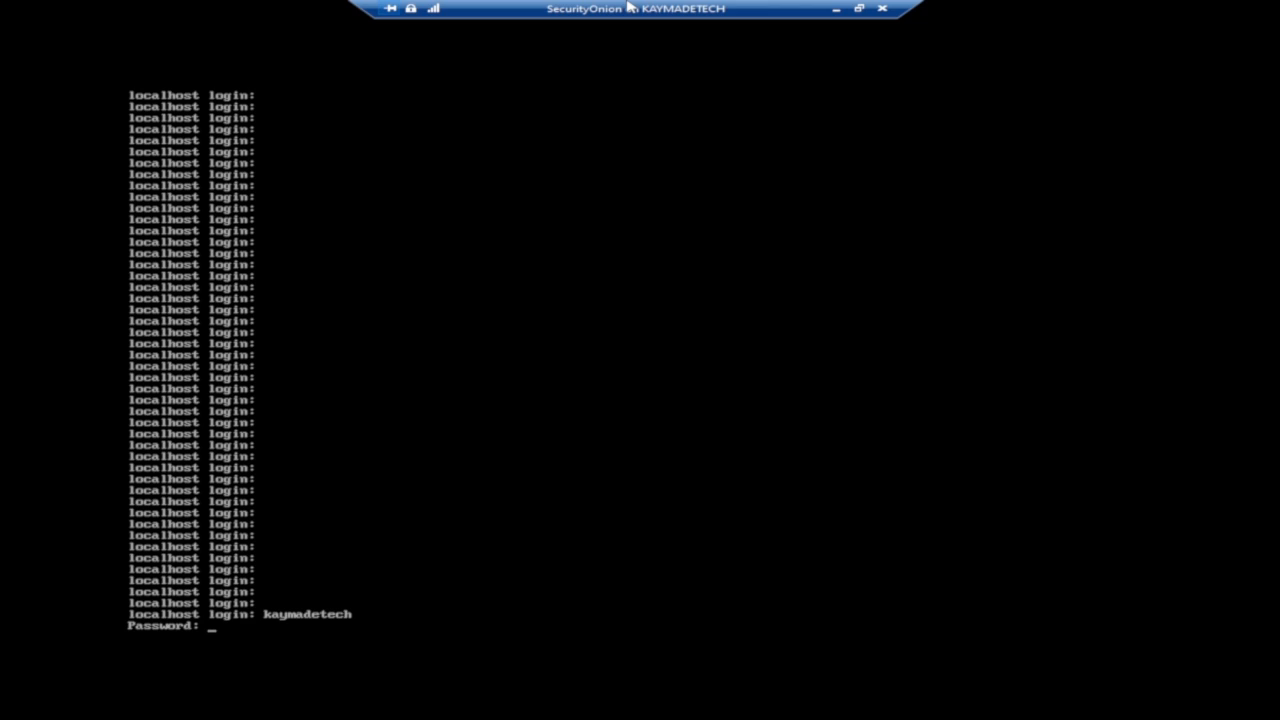
pyautogui.press('Return')
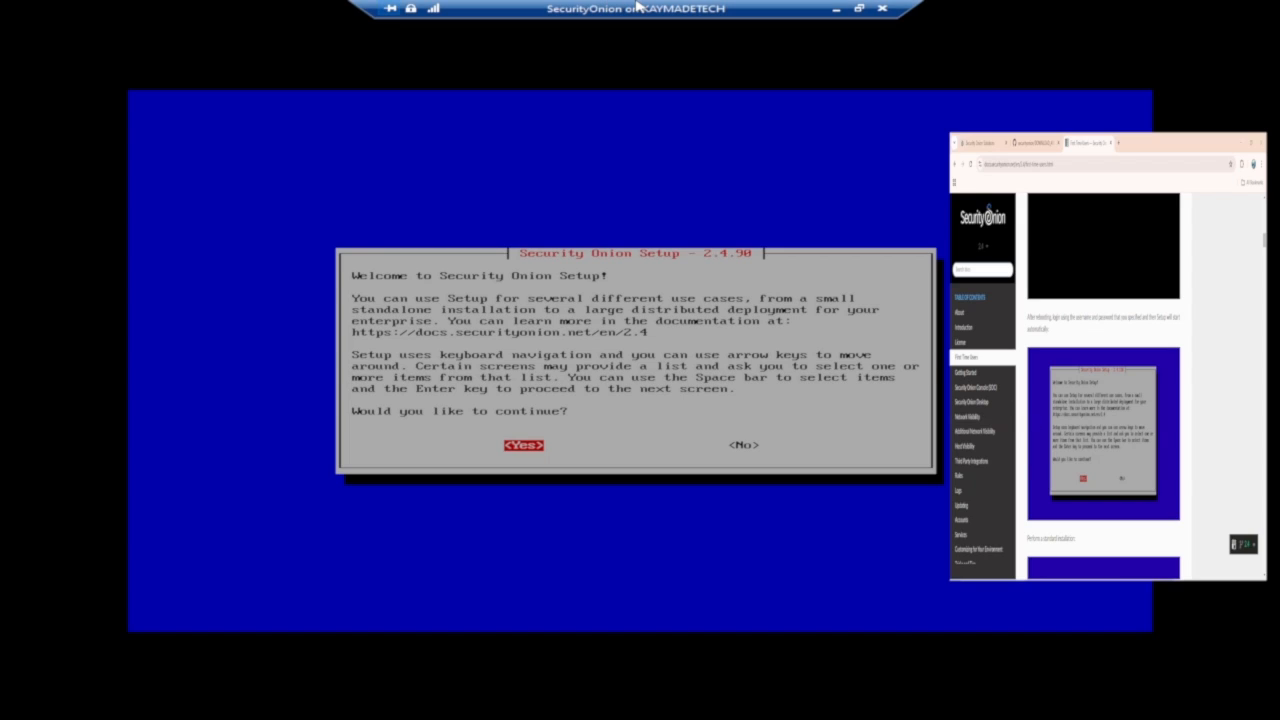
# Continue past the Security Onion Setup welcome and choose the Install option.
pyautogui.press('Return')
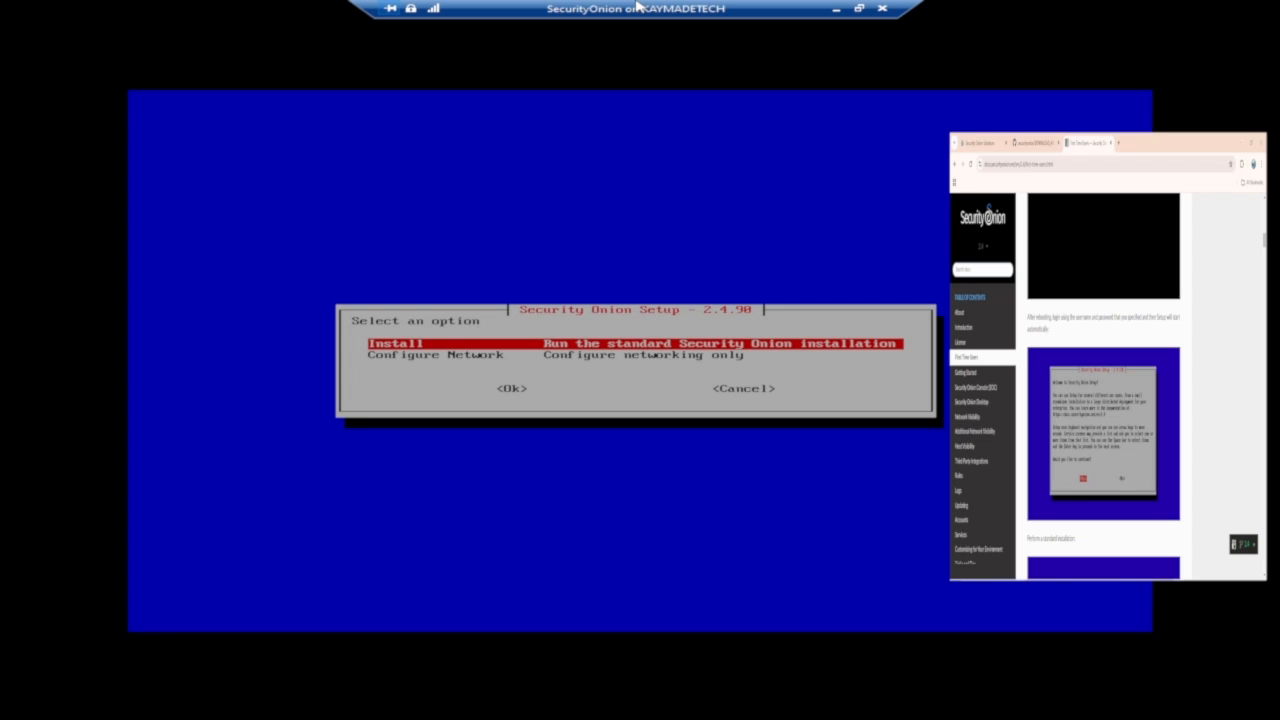
pyautogui.scroll(-4, 1131, 366)
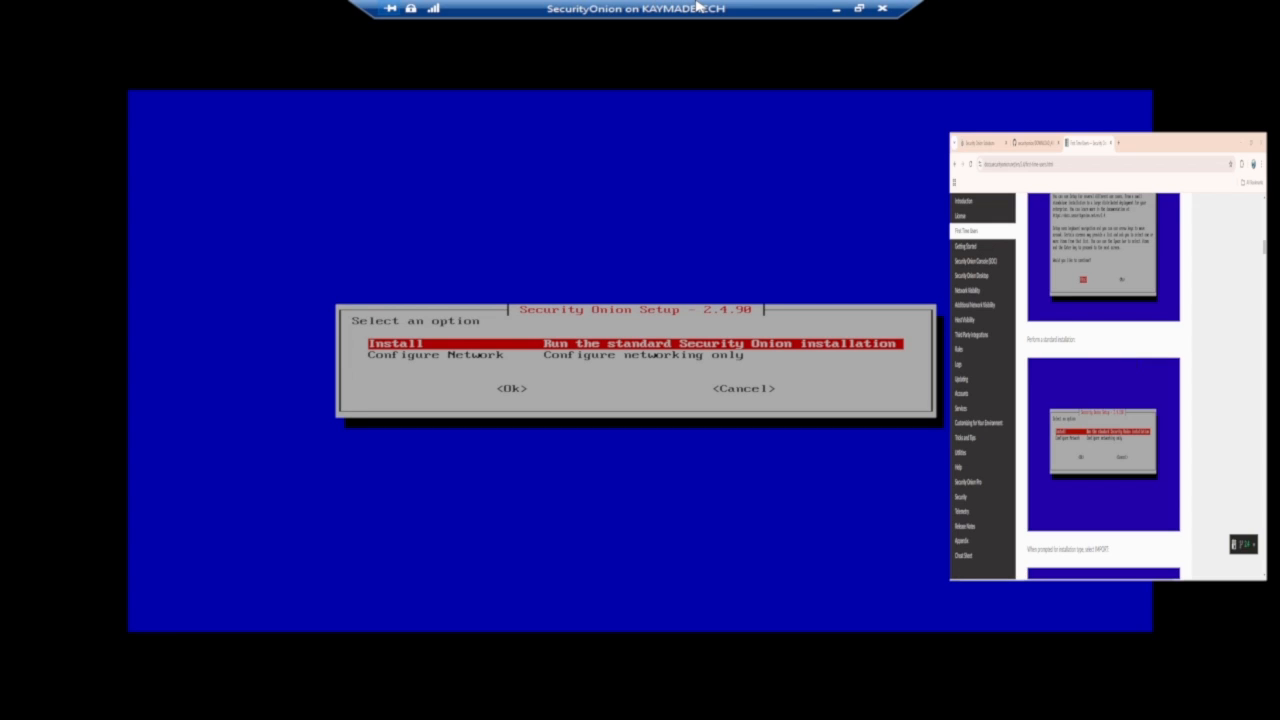
pyautogui.press('Tab')
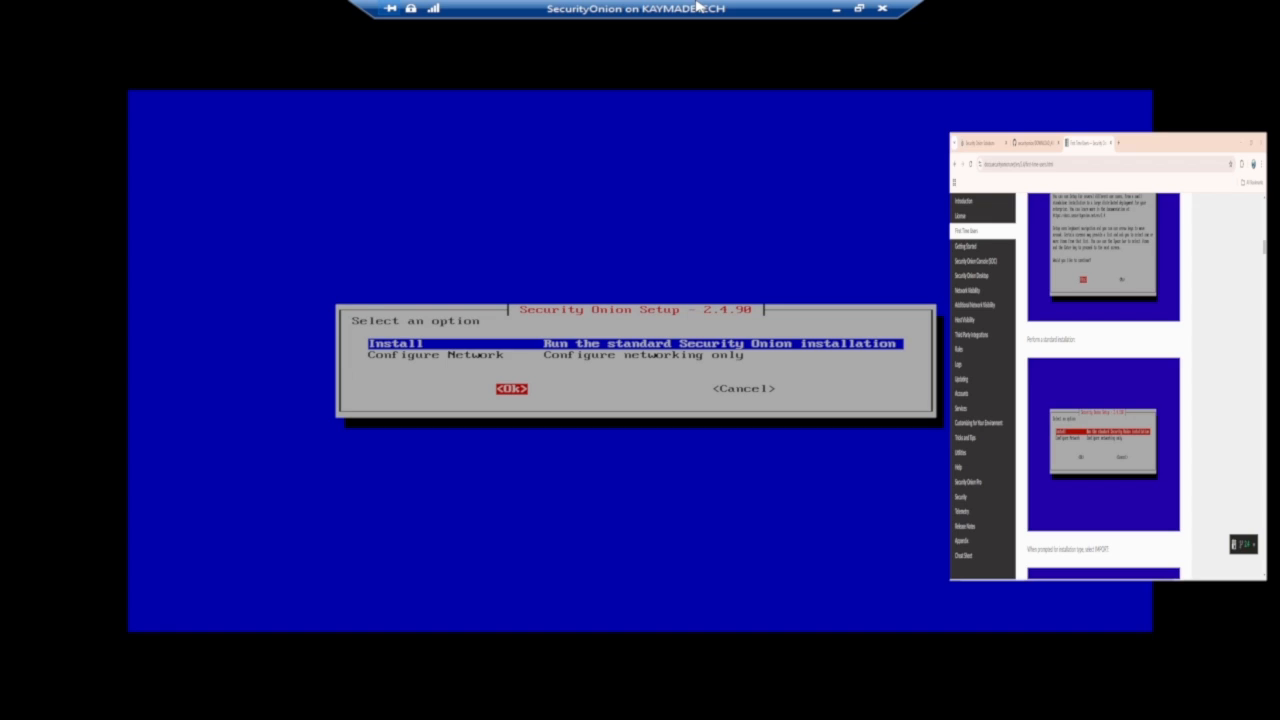
pyautogui.press('Return')
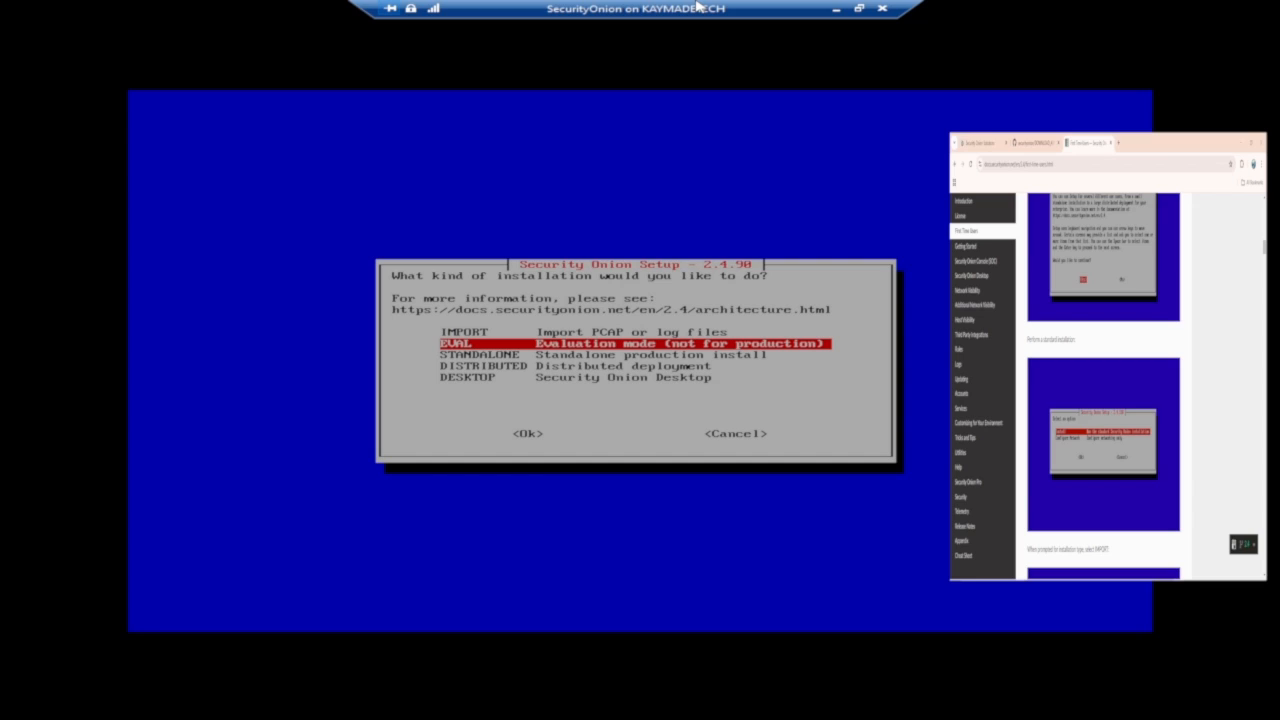
# Choose the EVAL evaluation mode installation type.
pyautogui.press('Tab')
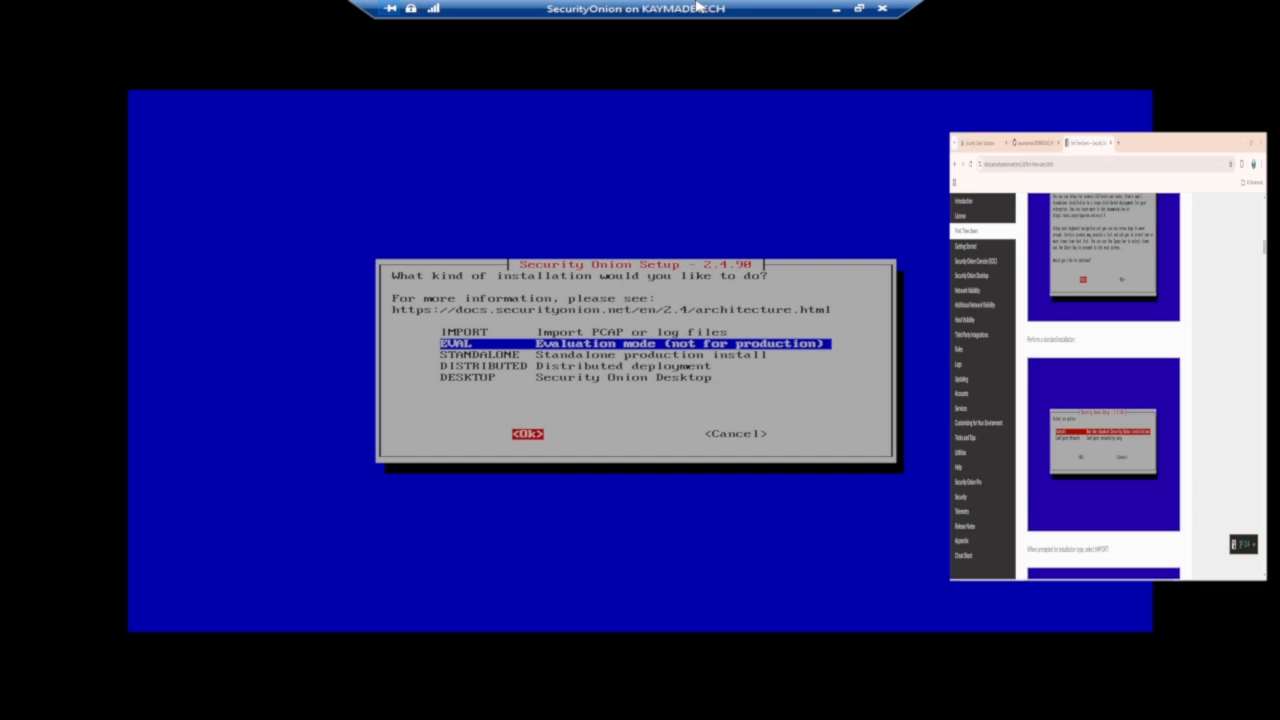
pyautogui.scroll(-3, 1078, 399)
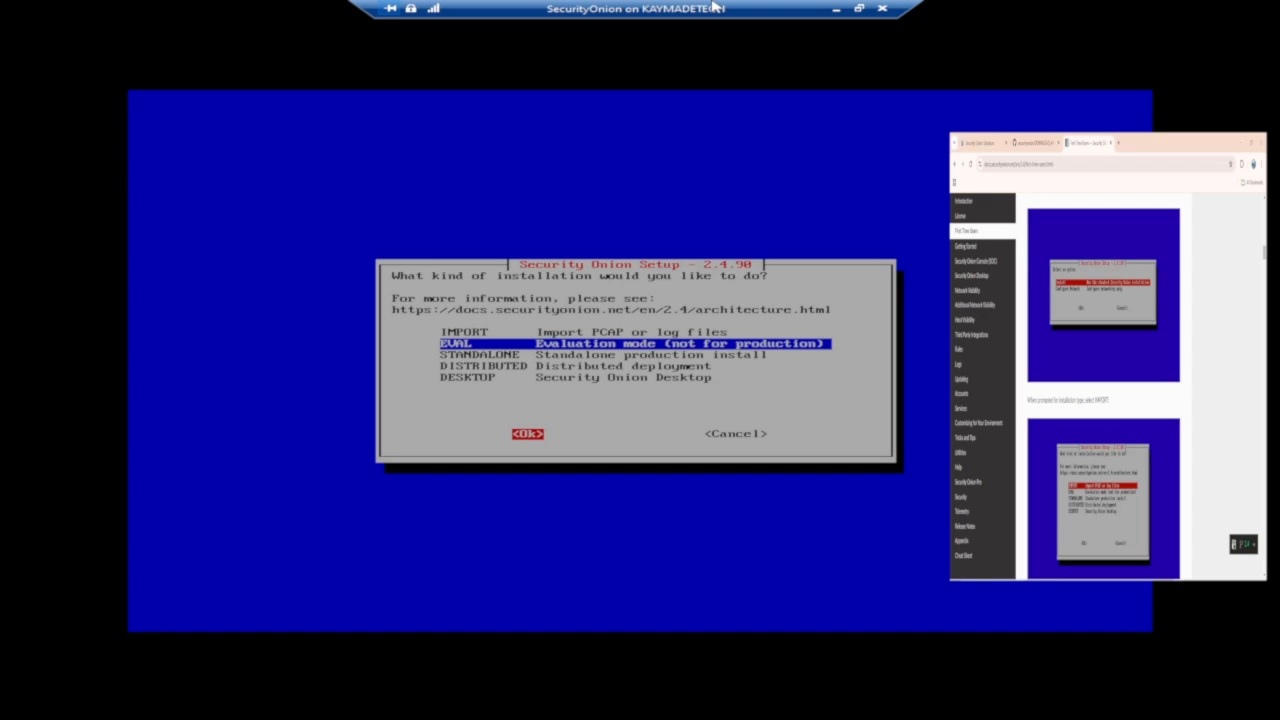
pyautogui.press('Return')
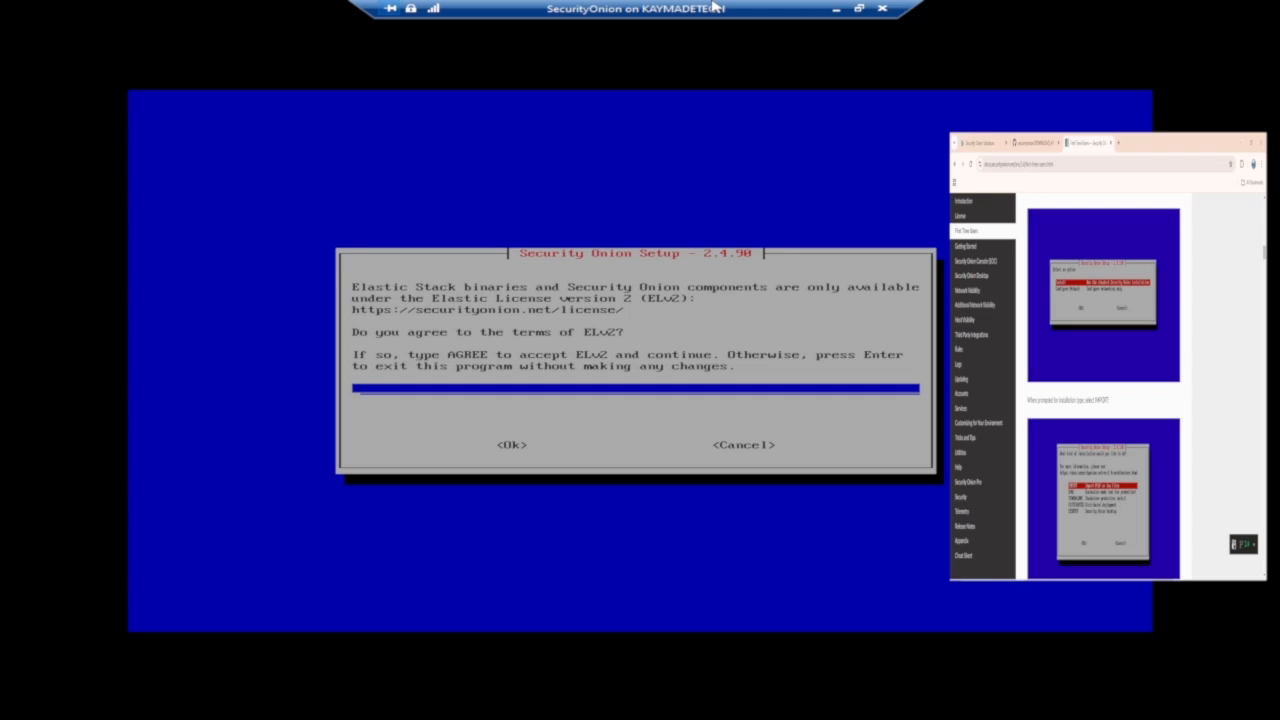
# Accept the Elastic License terms by entering AGREE and continuing.
pyautogui.write('AGREE')
pyautogui.press('Tab')
pyautogui.press('Return')
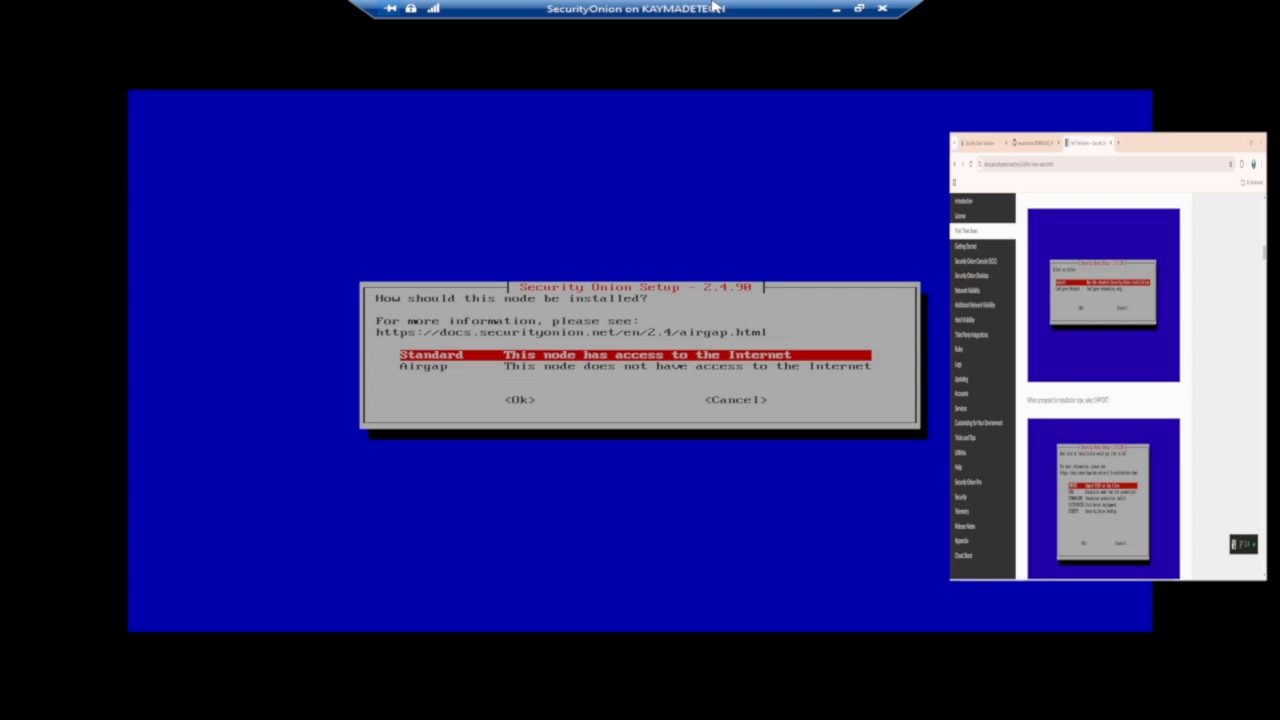
# Choose the Standard installation for a node with Internet access.
pyautogui.scroll(-2, 1166, 388)
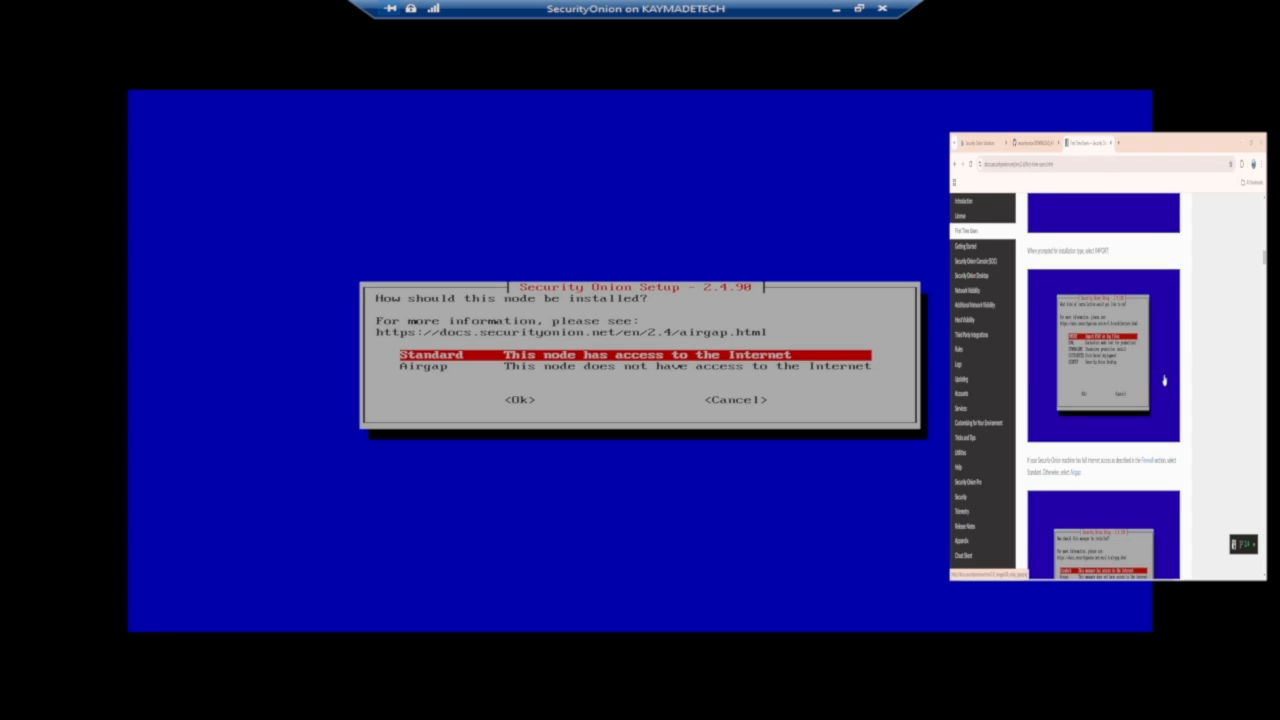
pyautogui.scroll(-3, 1166, 388)
pyautogui.scroll(-1, 1165, 376)
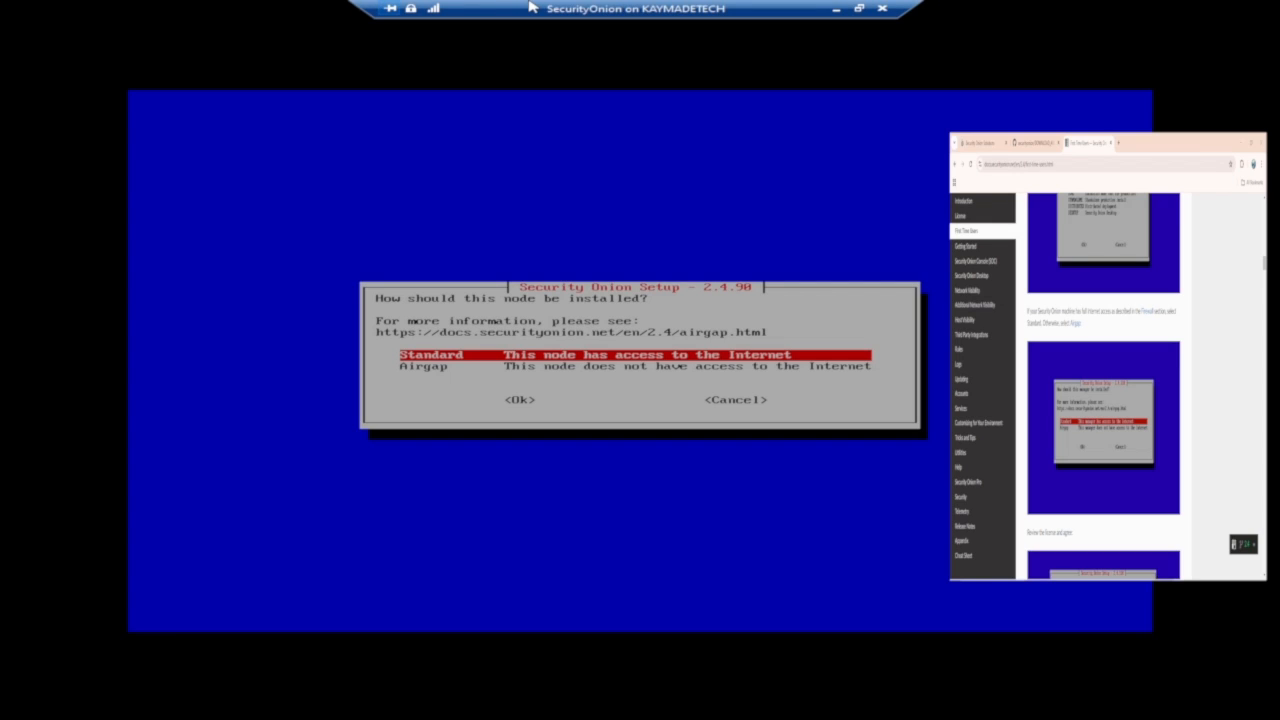
pyautogui.press('Tab')
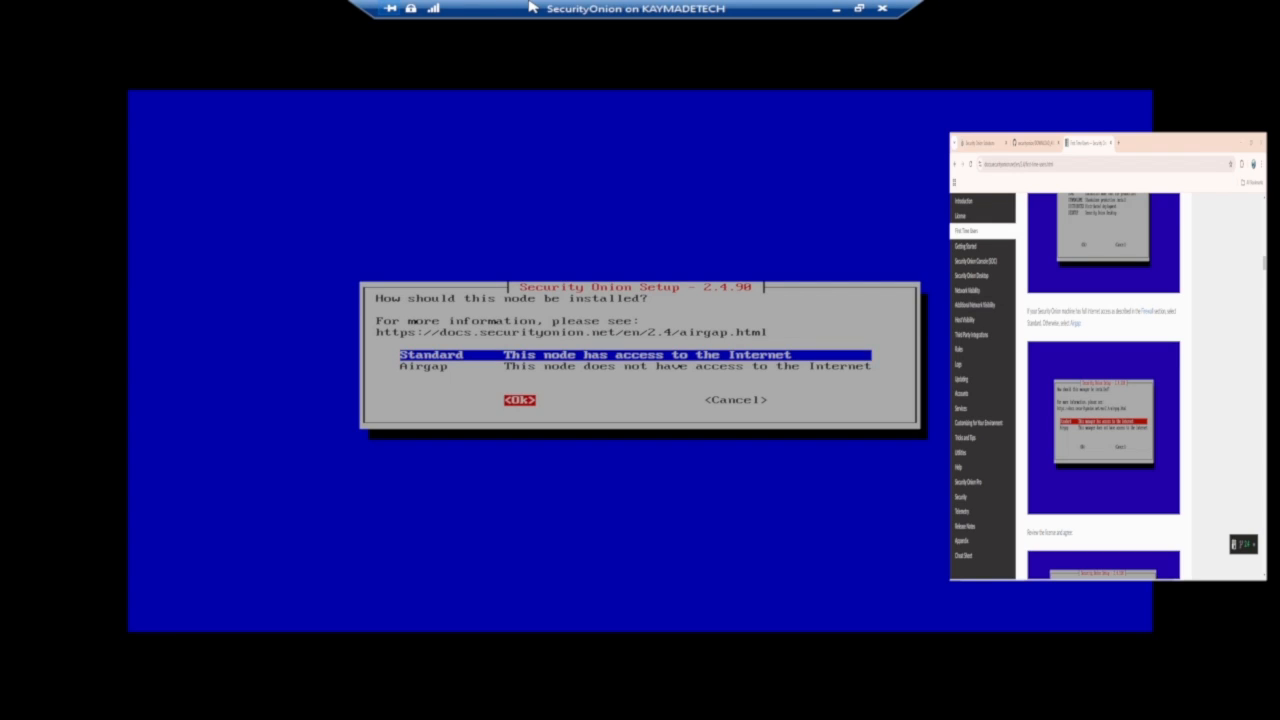
pyautogui.press('Return')
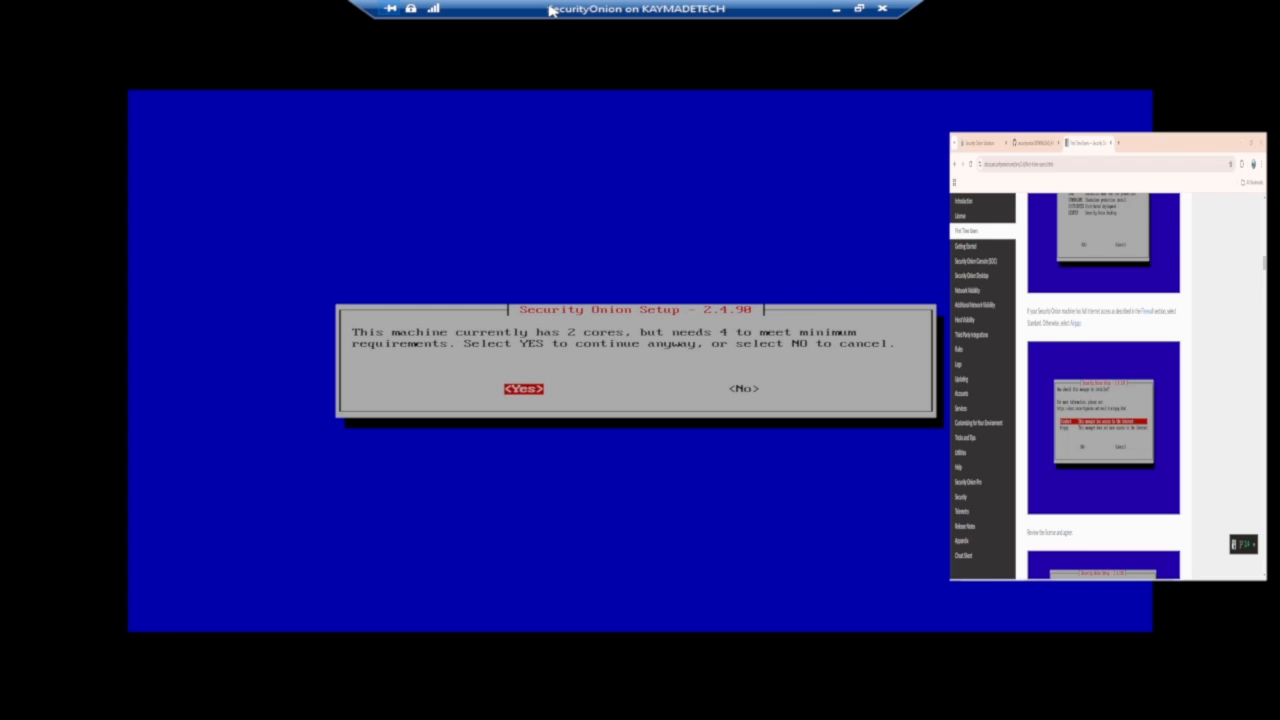
# Continue past the CPU core and memory minimum-requirement warnings.
pyautogui.press('Return')
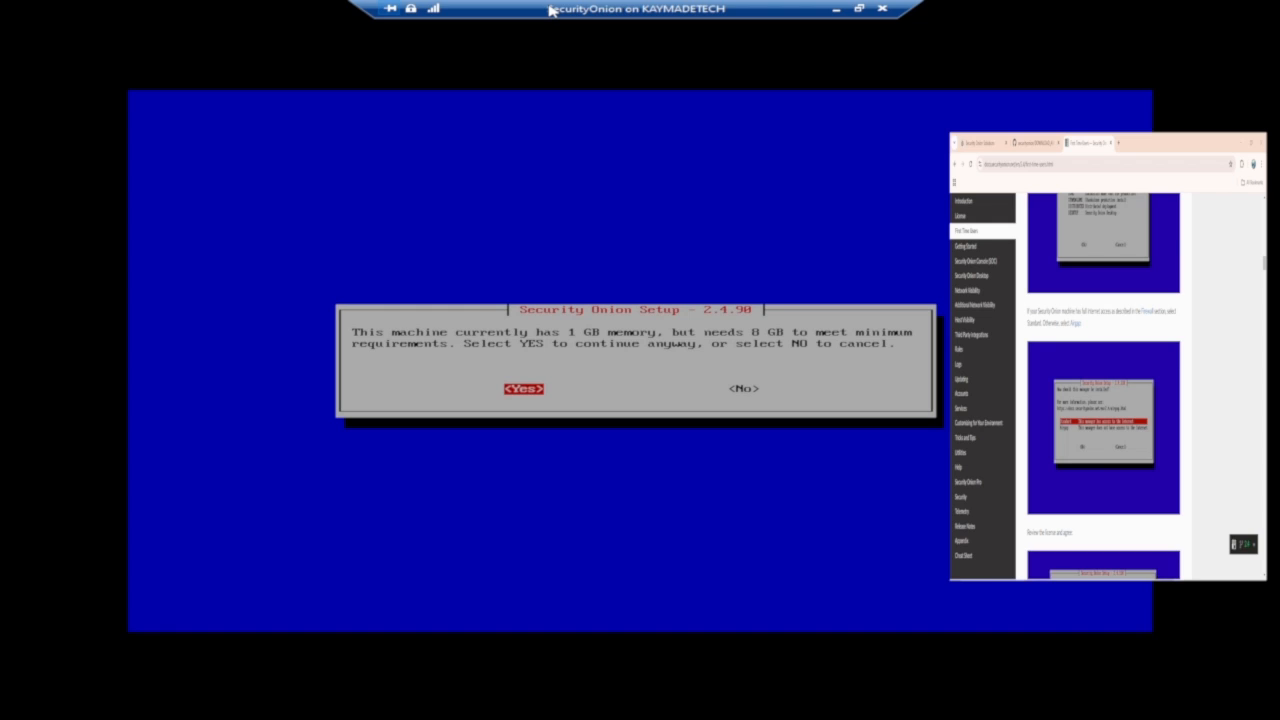
pyautogui.press('Return')
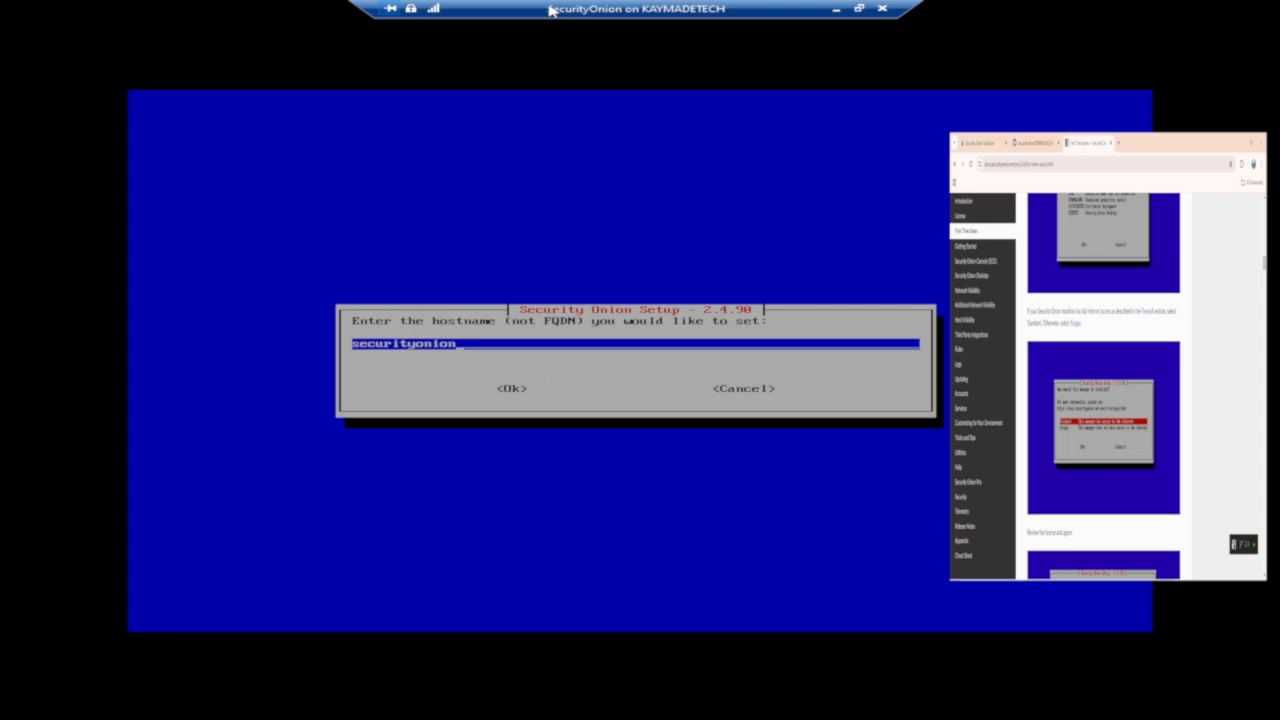
# Keep the default hostname securityonion and choose to use it anyway.
pyautogui.press('Tab')
pyautogui.press('Return')
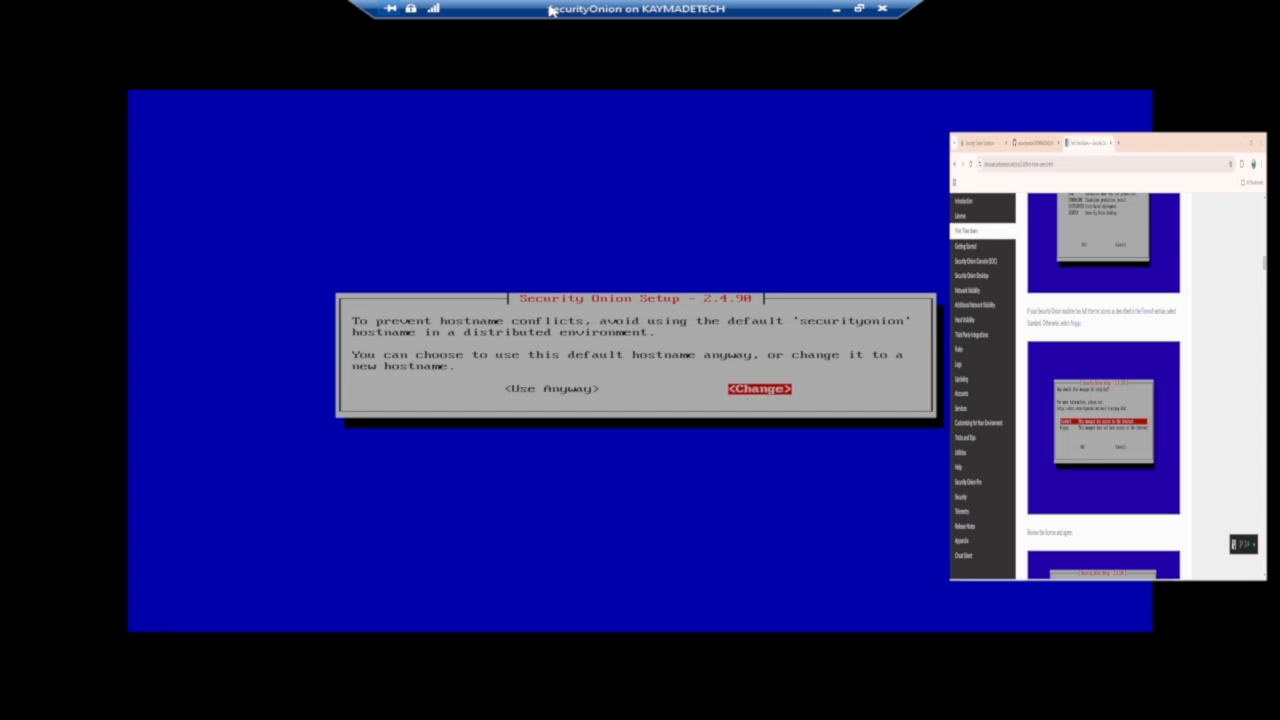
pyautogui.press('Left')
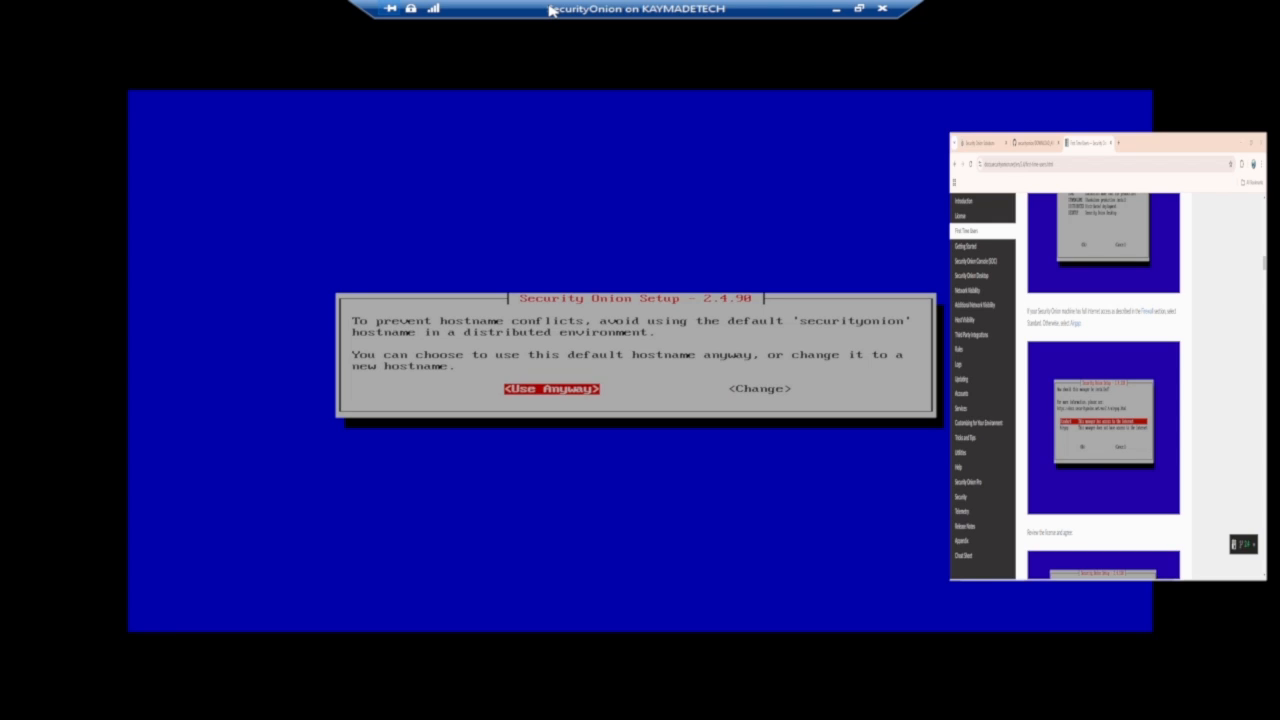
pyautogui.press('Return')
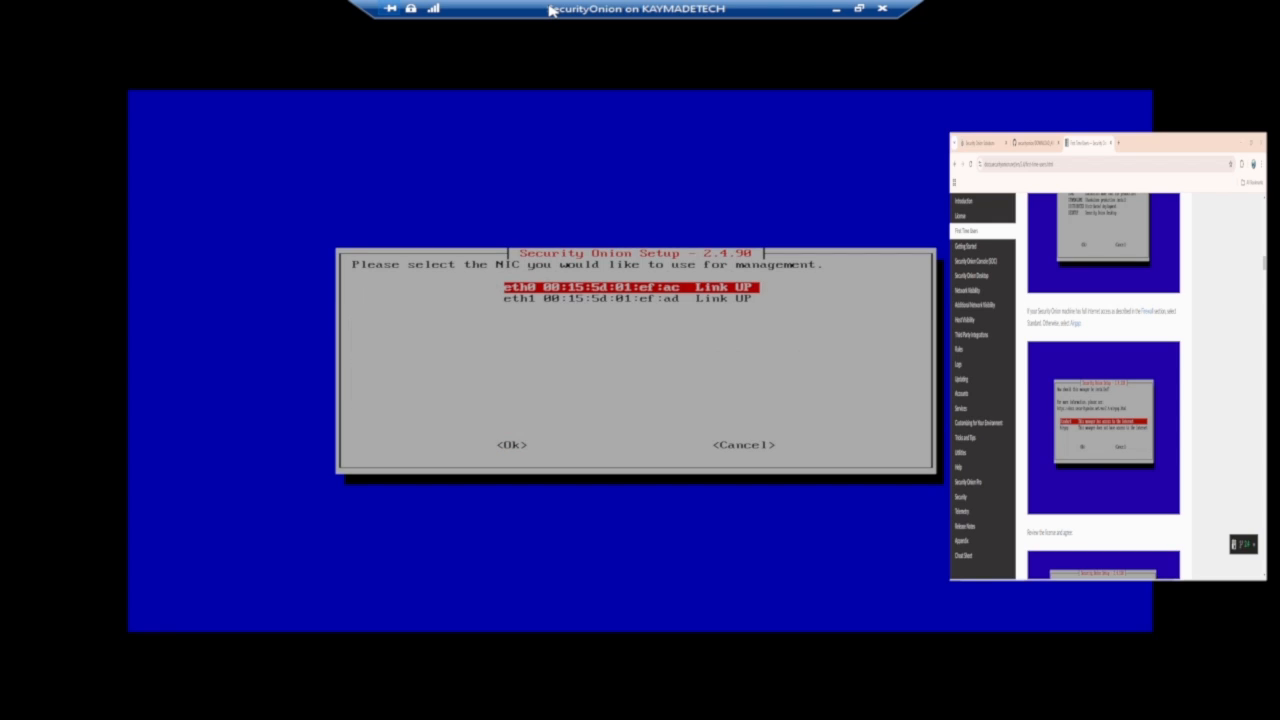
# Select eth0 as the management NIC and choose a static IPv4 address.
pyautogui.press('Tab')
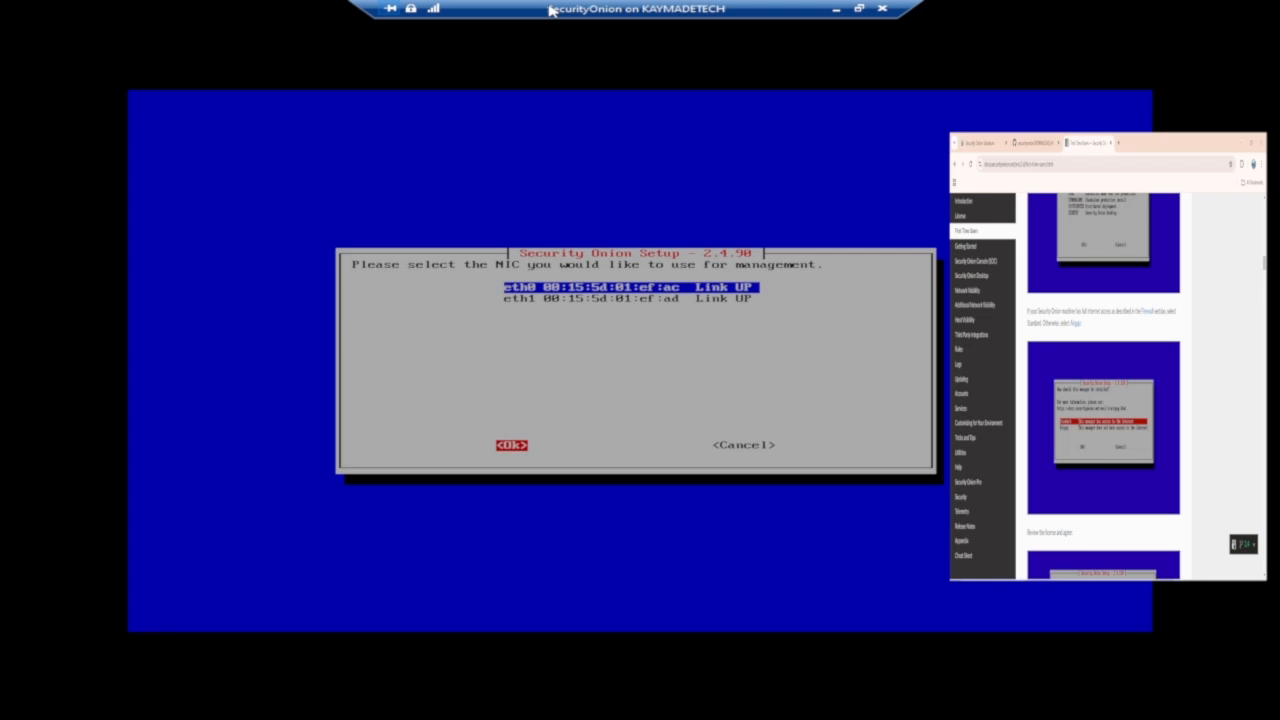
pyautogui.press('Return')
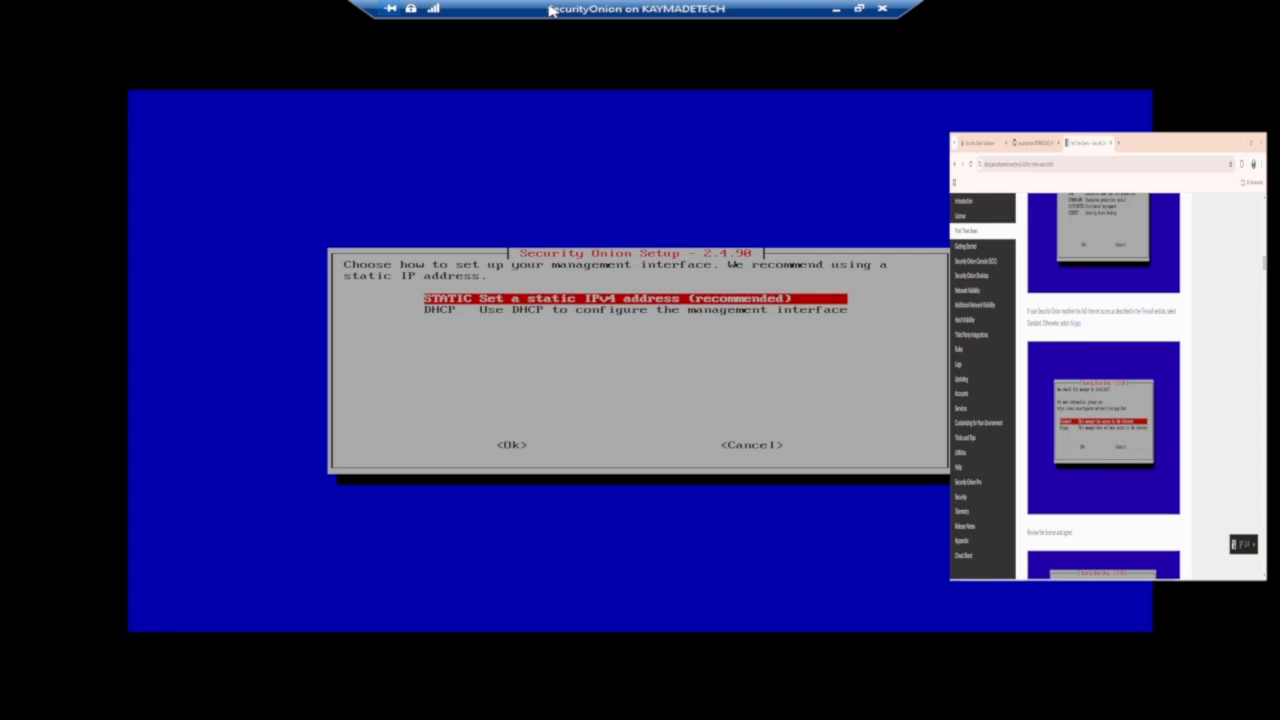
pyautogui.press('Tab')
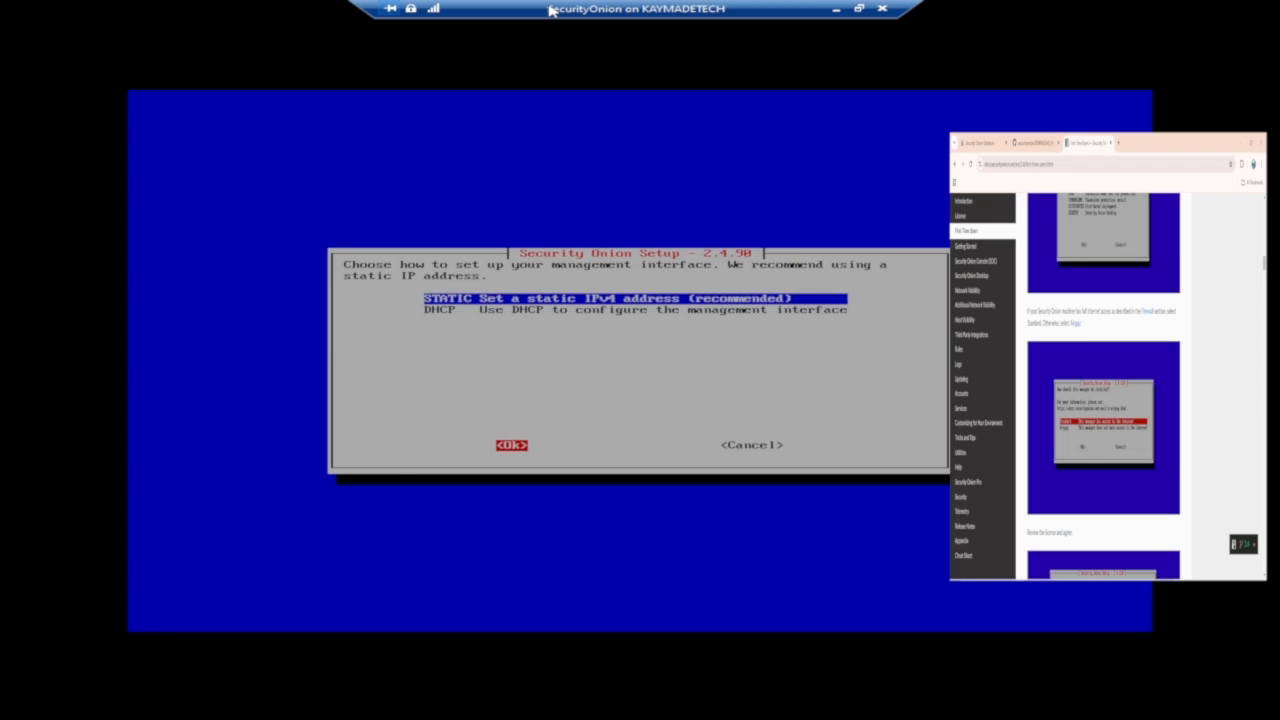
pyautogui.press('Return')
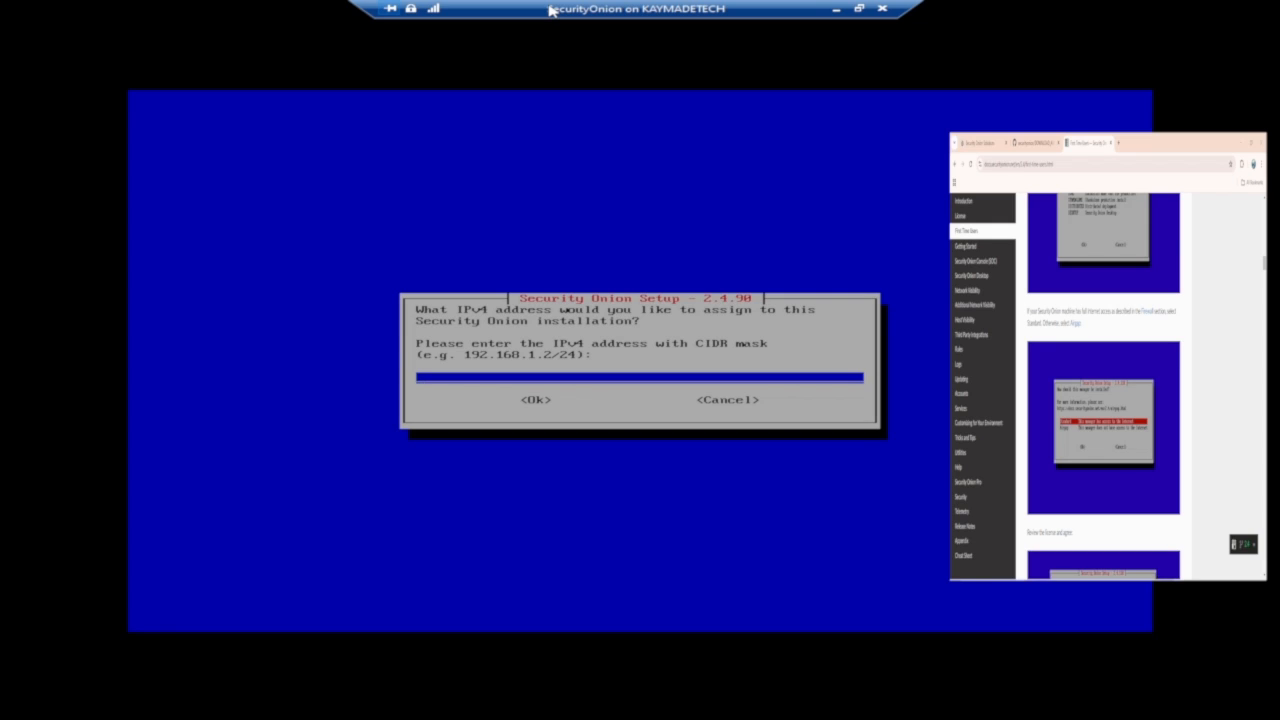
# Assign the management IP address 192.168.1.100/24.
pyautogui.write('192.168.1.100')
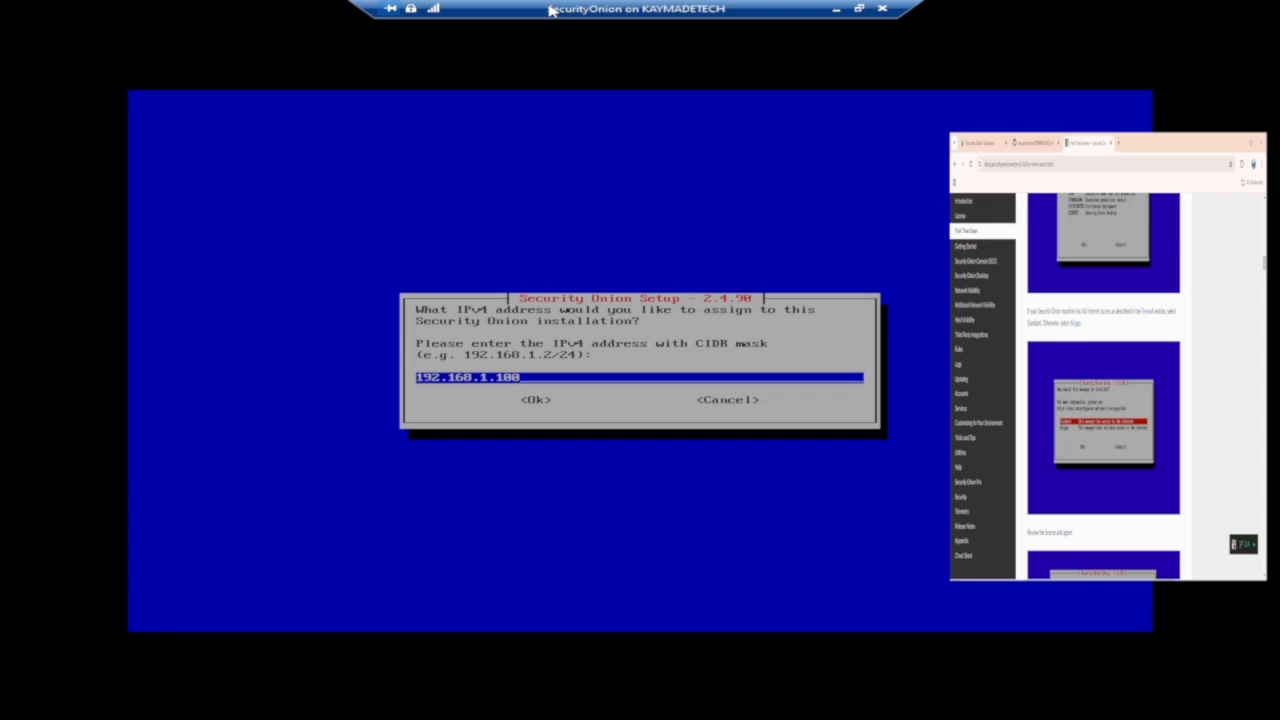
pyautogui.write('/24')
pyautogui.press('Tab')
pyautogui.press('Return')
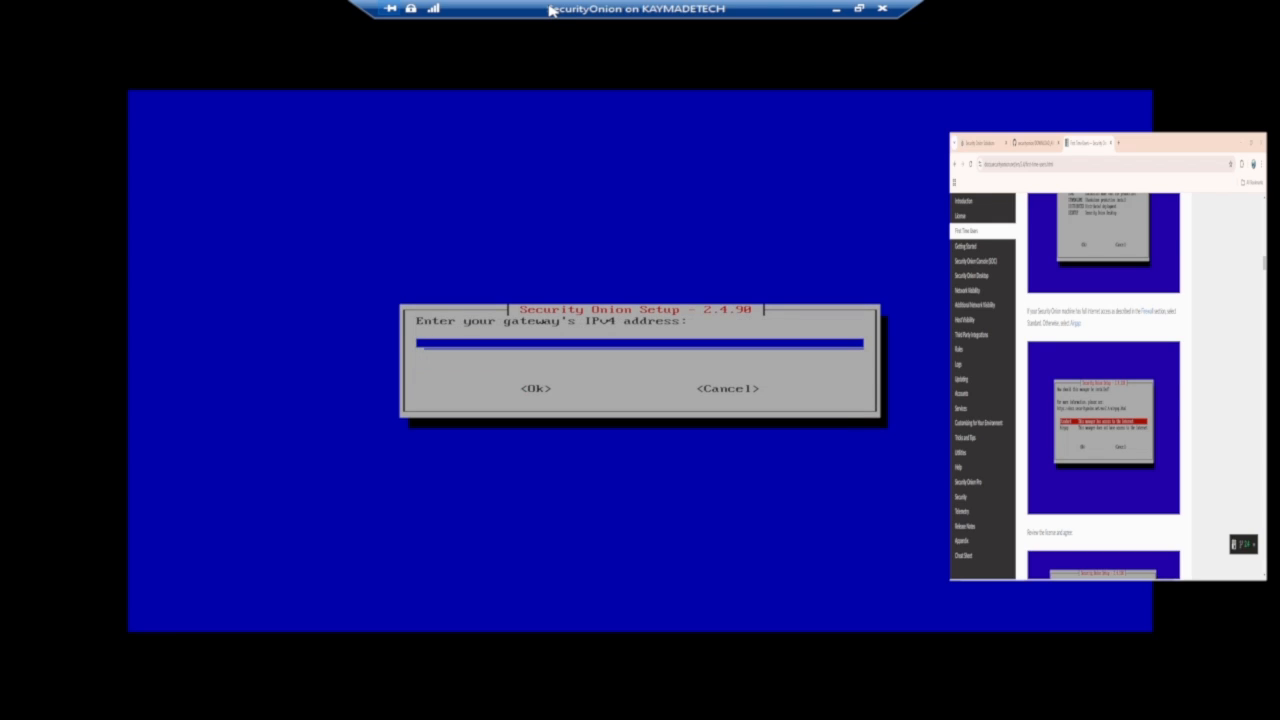
# Enter 192.168.1.254 as the gateway's IPv4 address.
pyautogui.write('192.168.1.254')
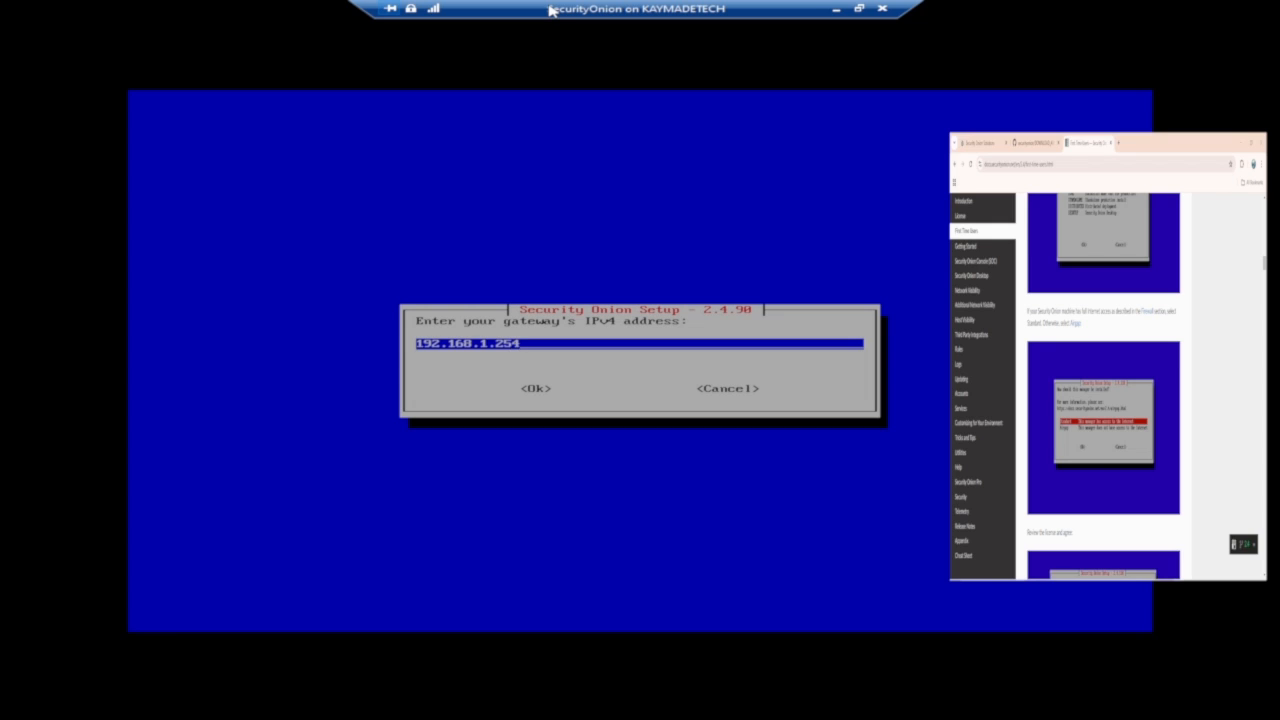
pyautogui.press('Tab')
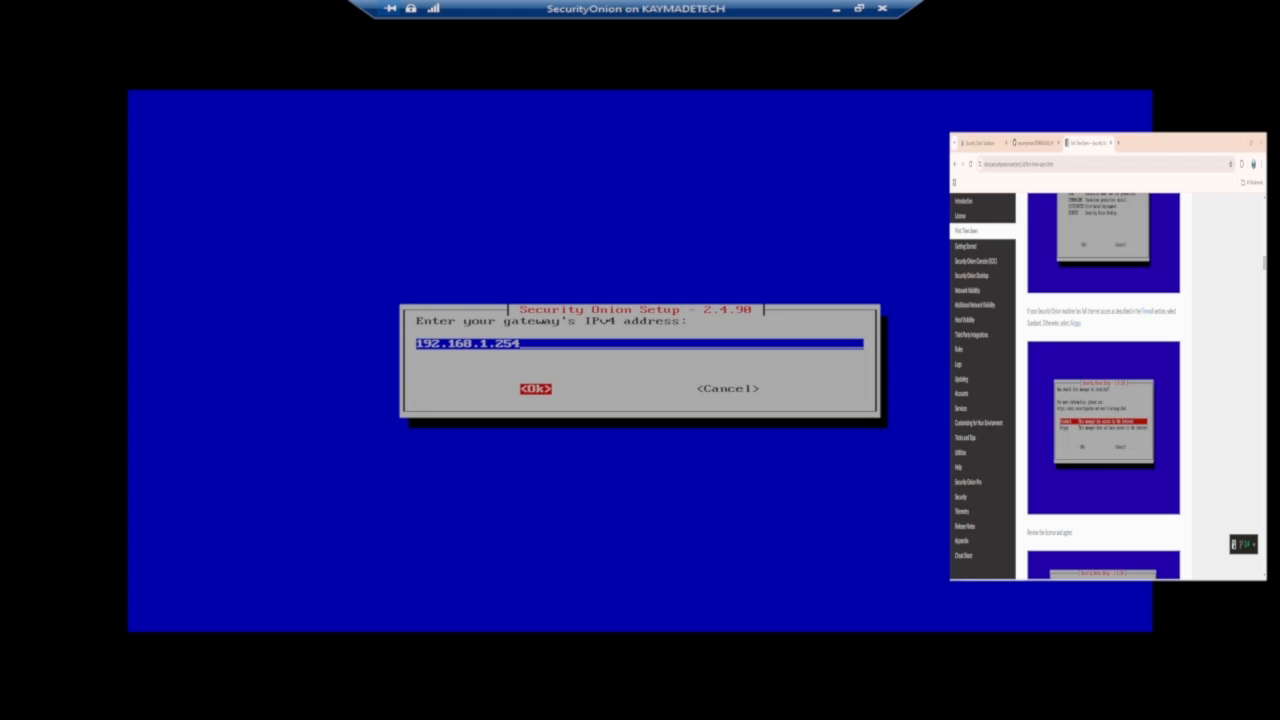
# Switch to a host Command Prompt and run ipconfig to check the network settings, then close it.
pyautogui.press('Return')
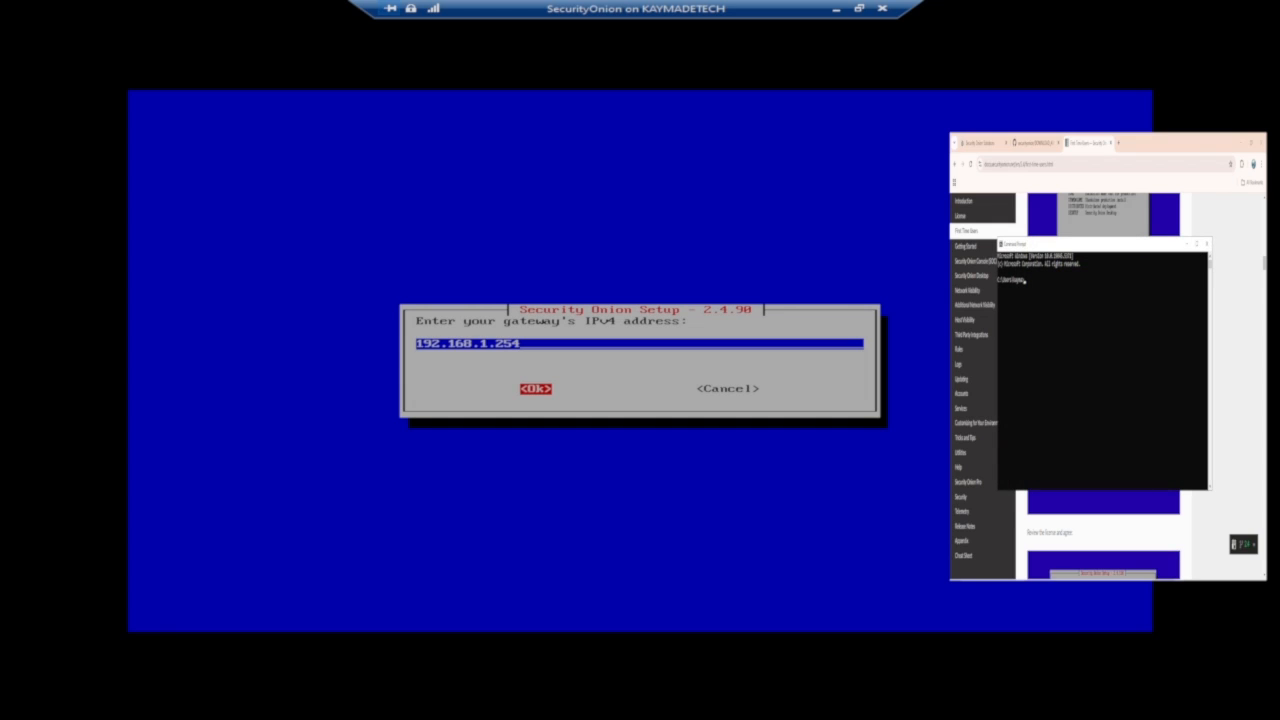
pyautogui.write('ipconfig')
pyautogui.press('Return')
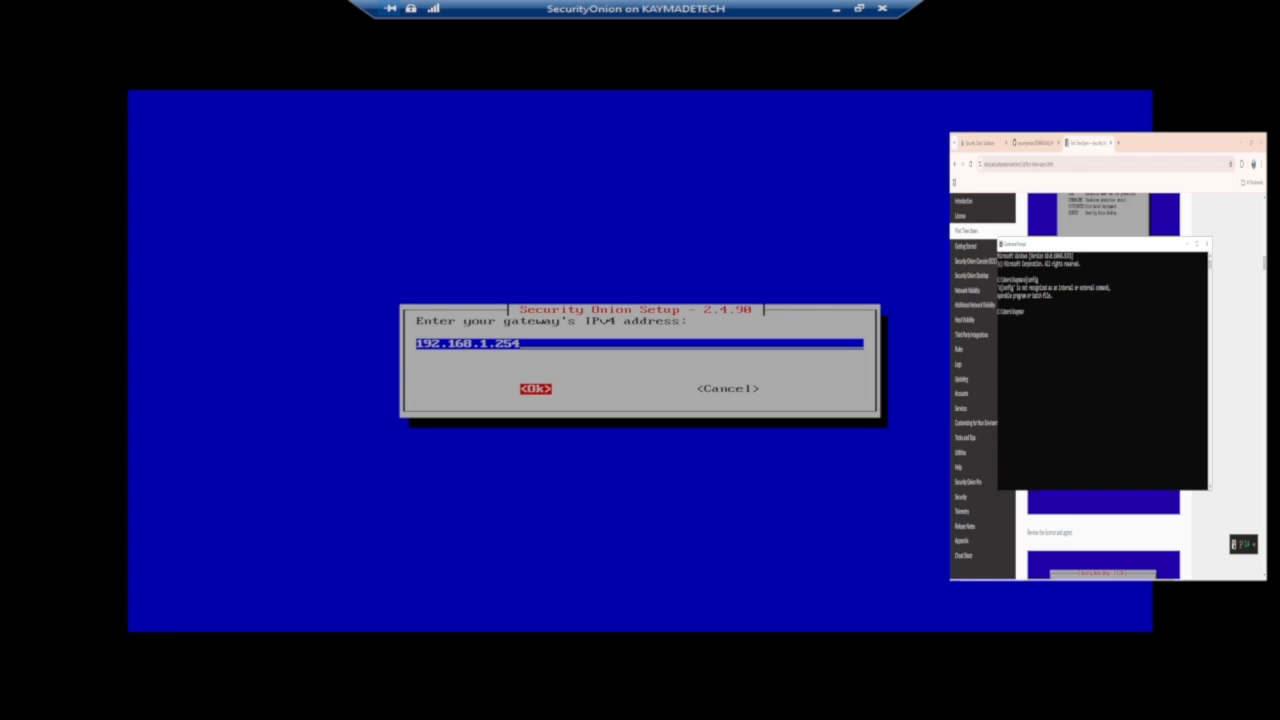
pyautogui.write('ipconfig')
pyautogui.press('Return')
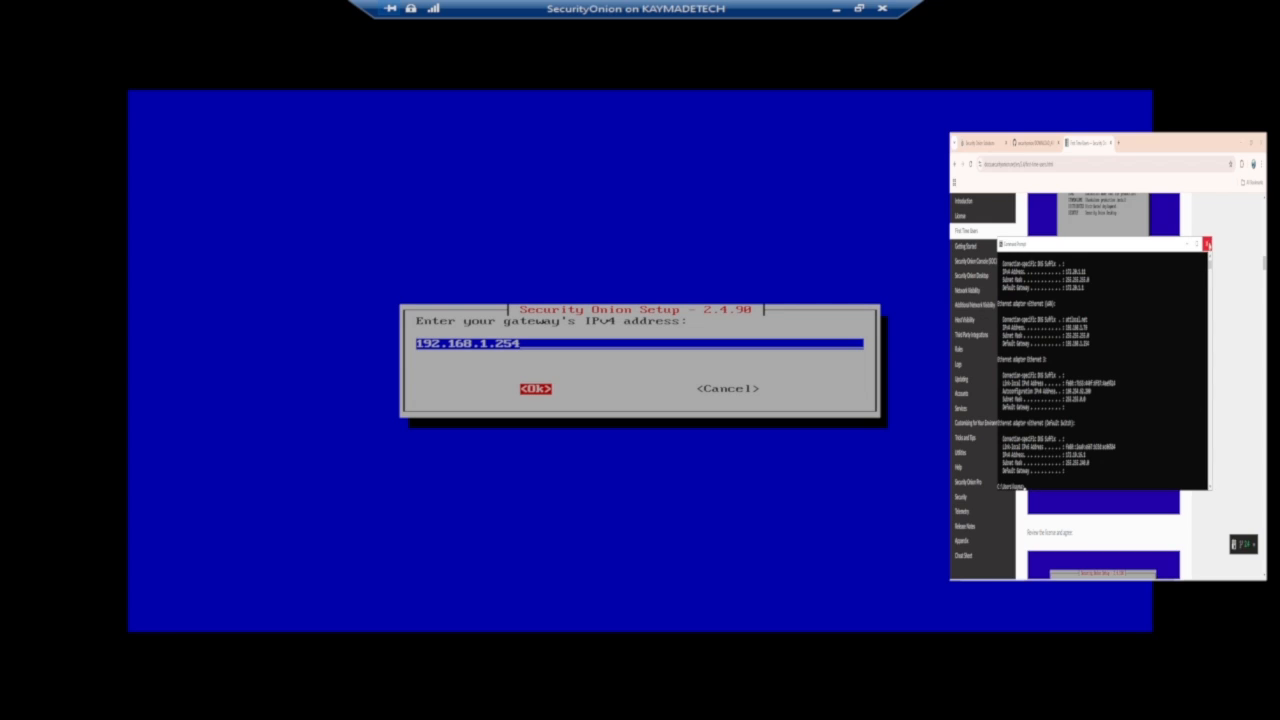
pyautogui.click(1207, 243)
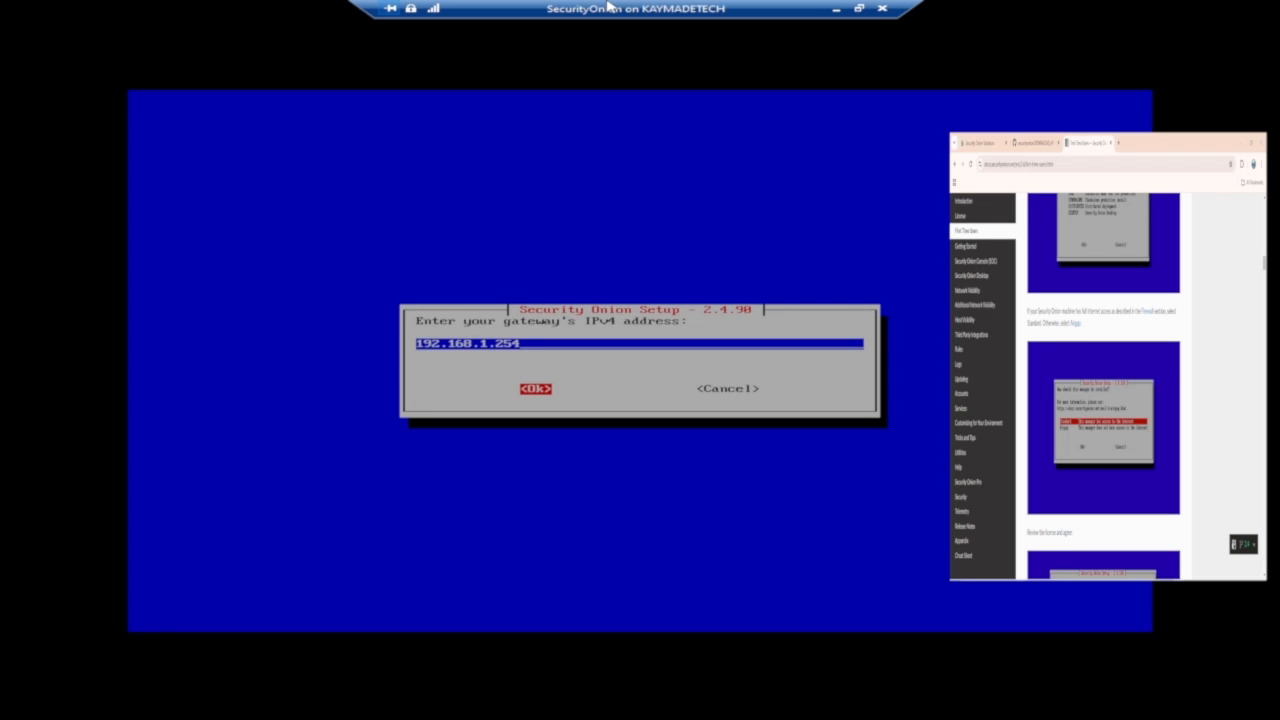
# Confirm the gateway and keep the default DNS servers 8.8.8.8,8.8.4.4.
pyautogui.press('Return')
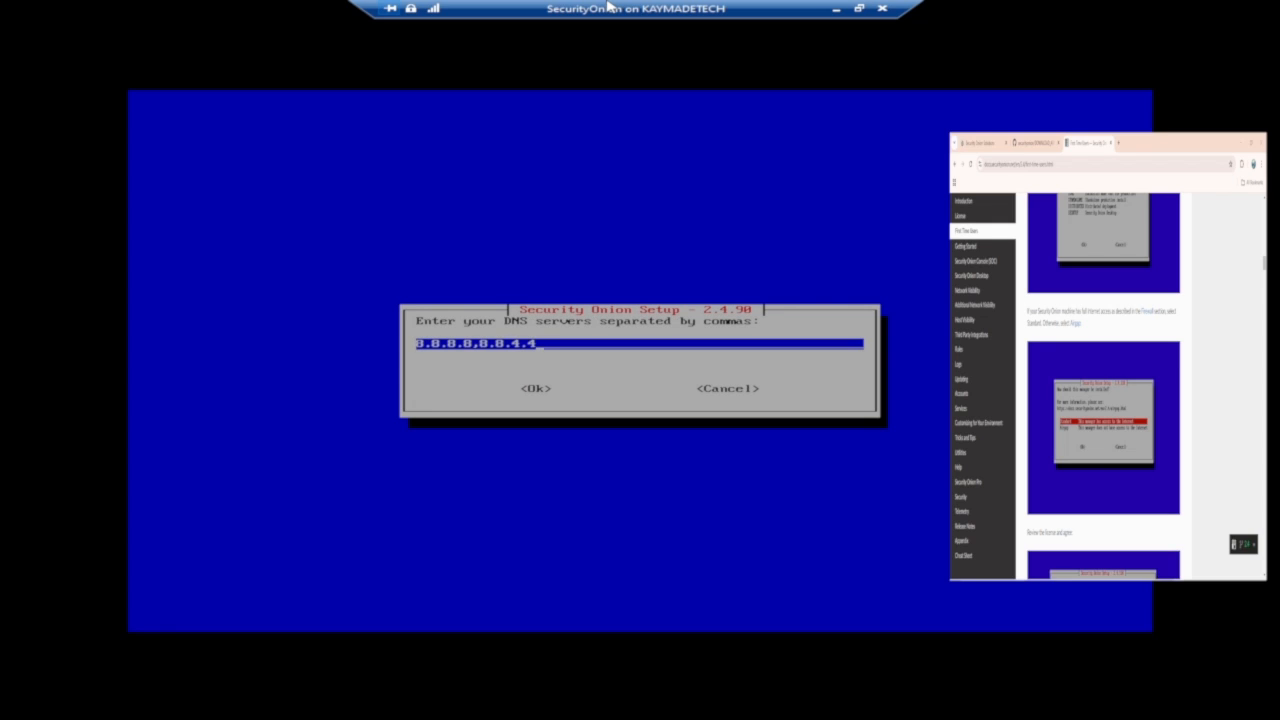
pyautogui.press('Tab')
pyautogui.press('Return')
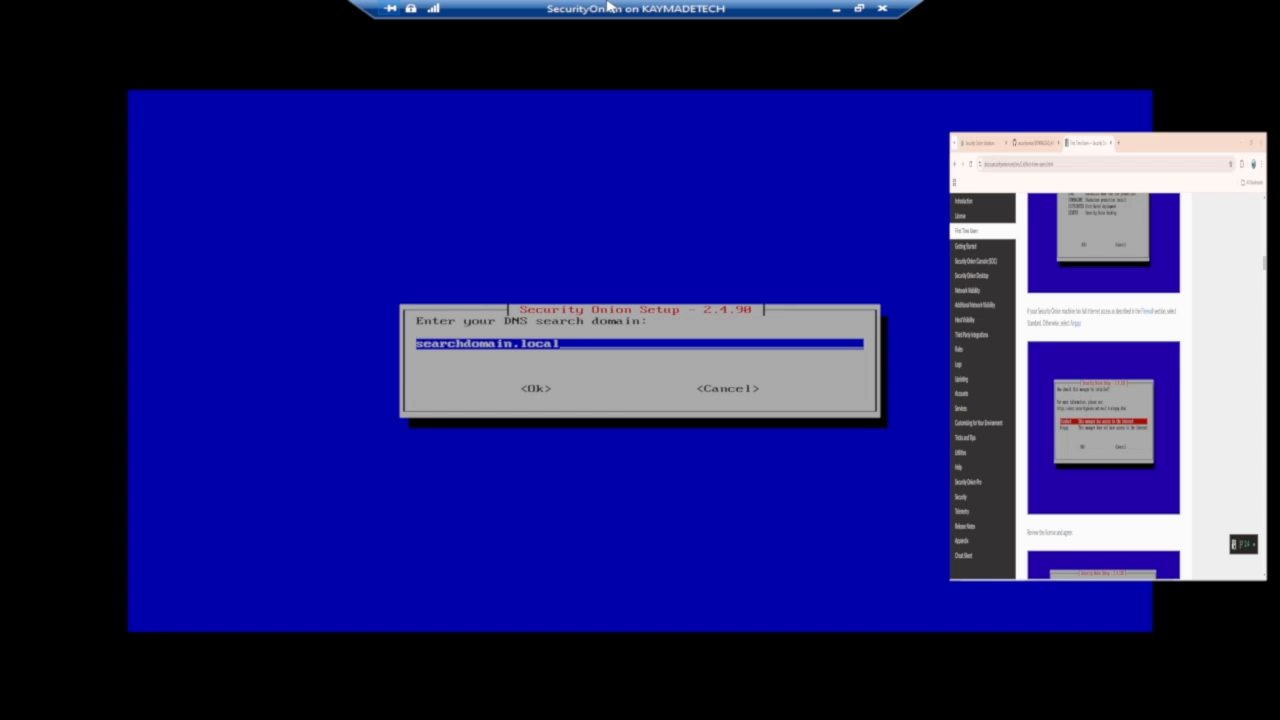
# Keep the default DNS search domain searchdomain.local.
pyautogui.press('Tab')
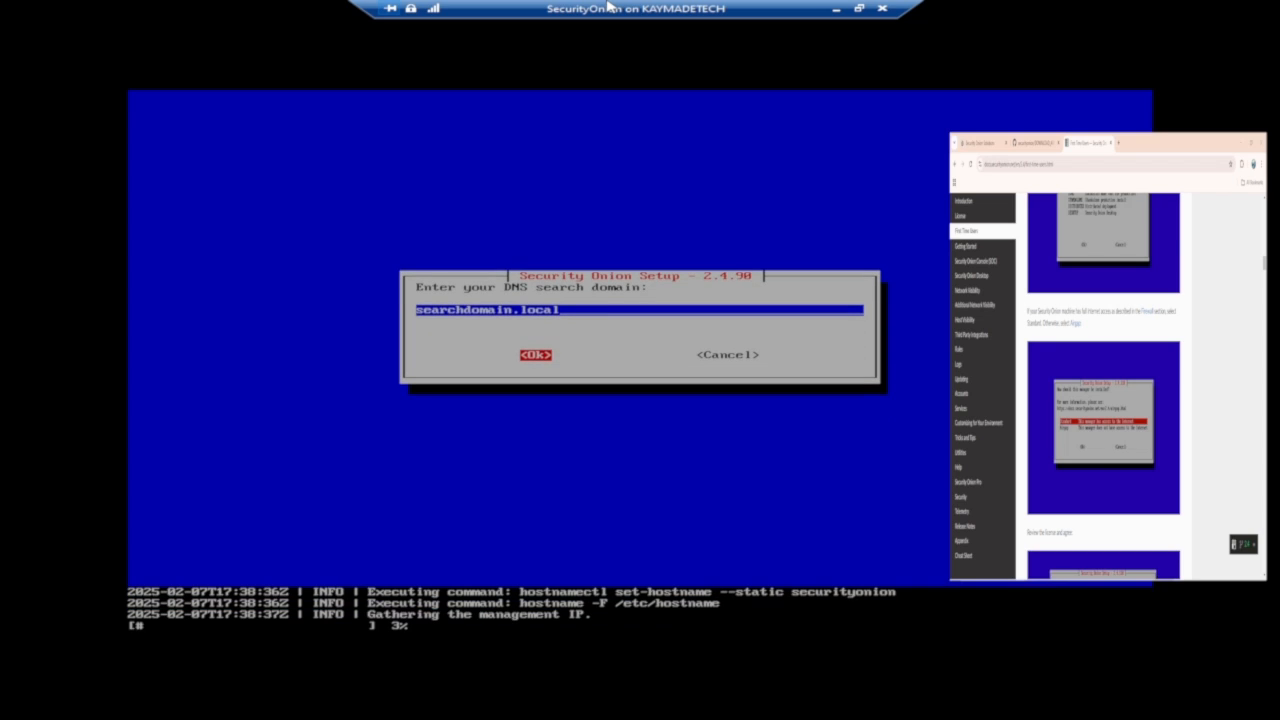
pyautogui.press('Return')
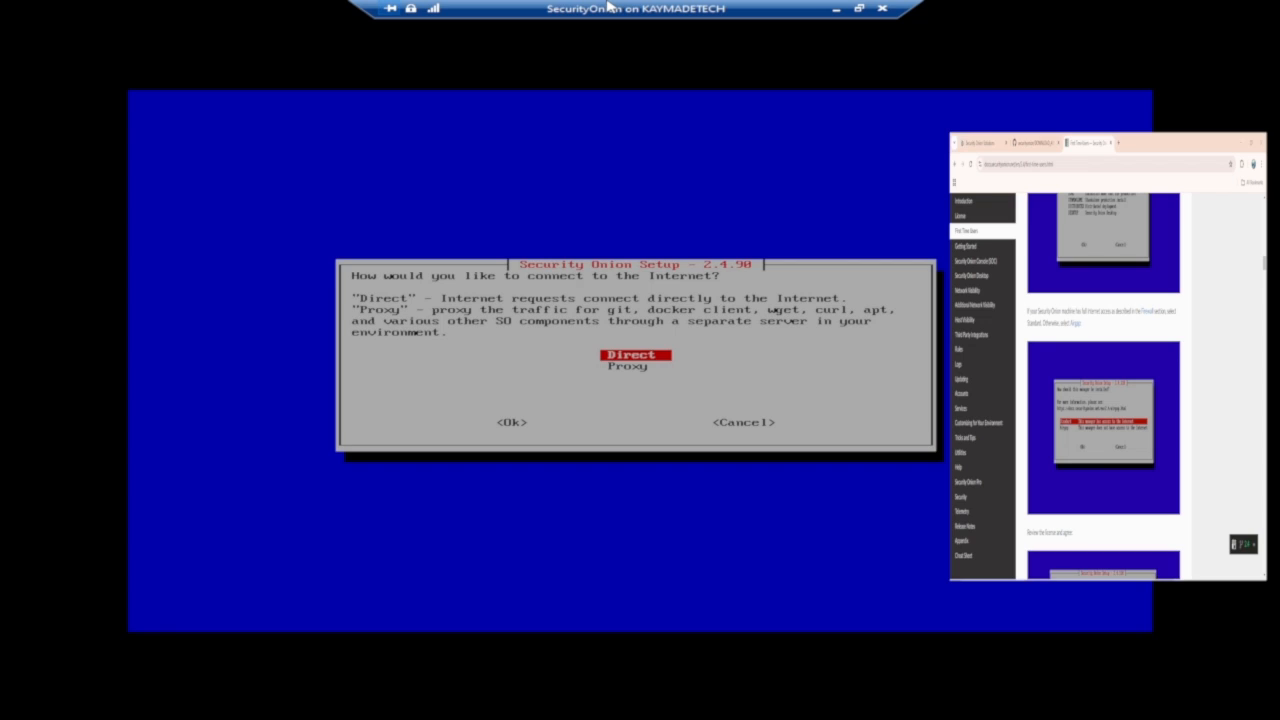
# Scroll through the First Time Users documentation to compare the upcoming setup screens.
pyautogui.scroll(-3, 1141, 270)
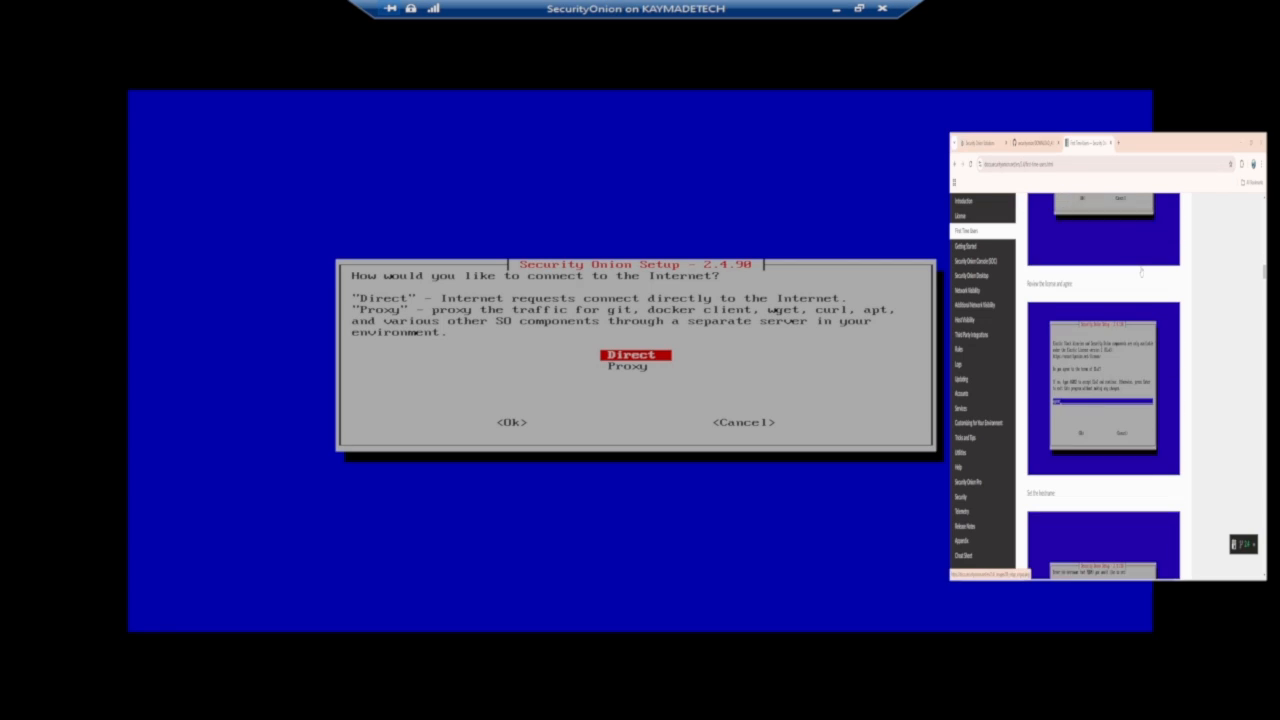
pyautogui.scroll(-3, 1141, 271)
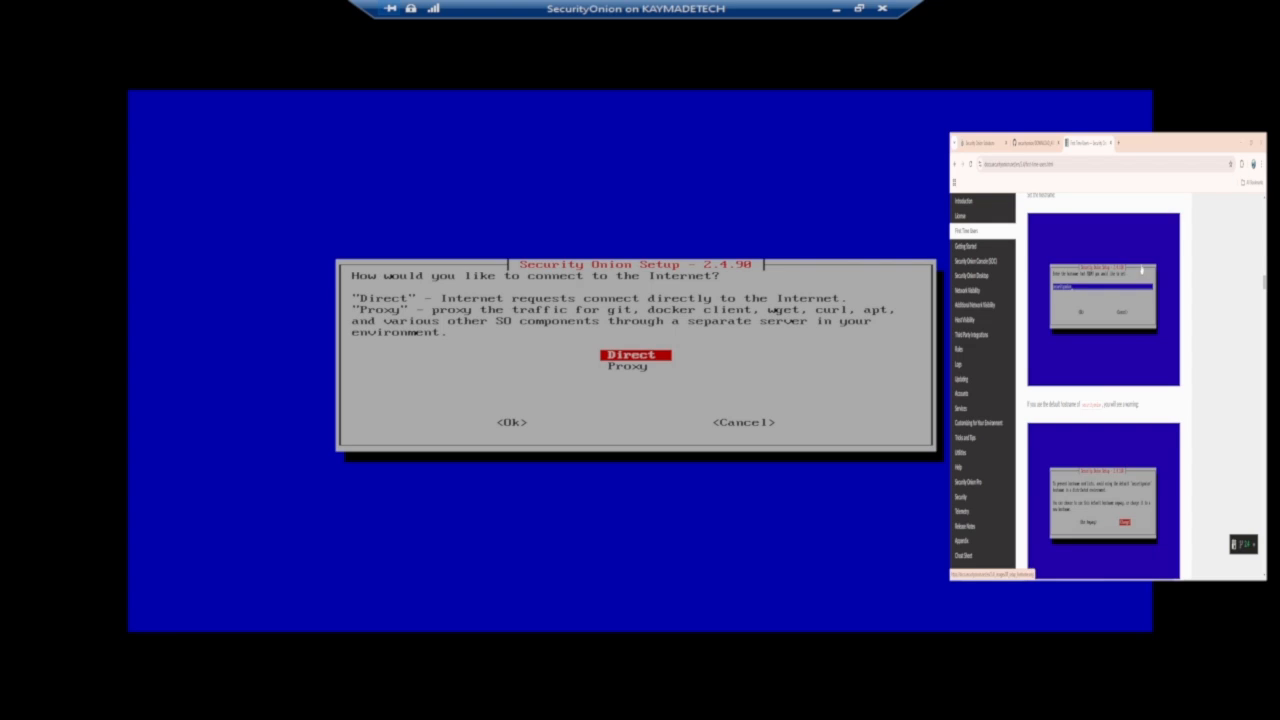
pyautogui.scroll(-1, 1141, 269)
pyautogui.scroll(-2, 1141, 268)
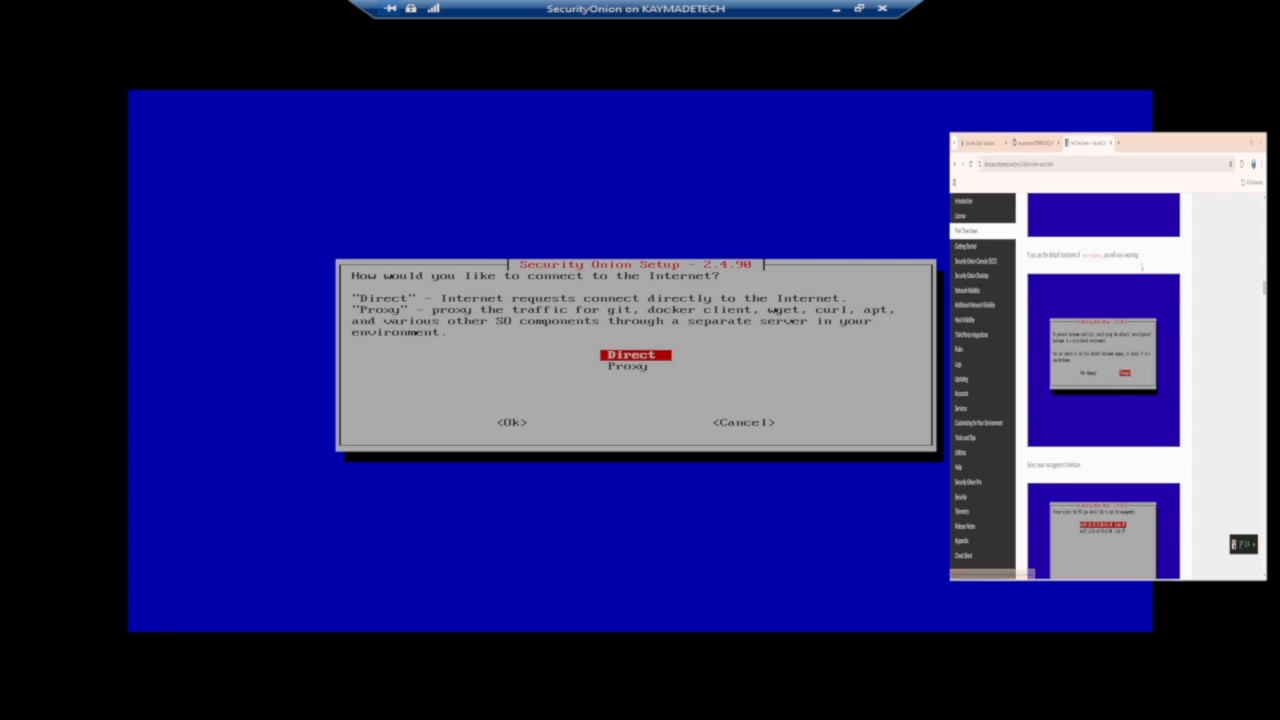
pyautogui.scroll(-2, 1141, 268)
pyautogui.scroll(-7, 1141, 265)
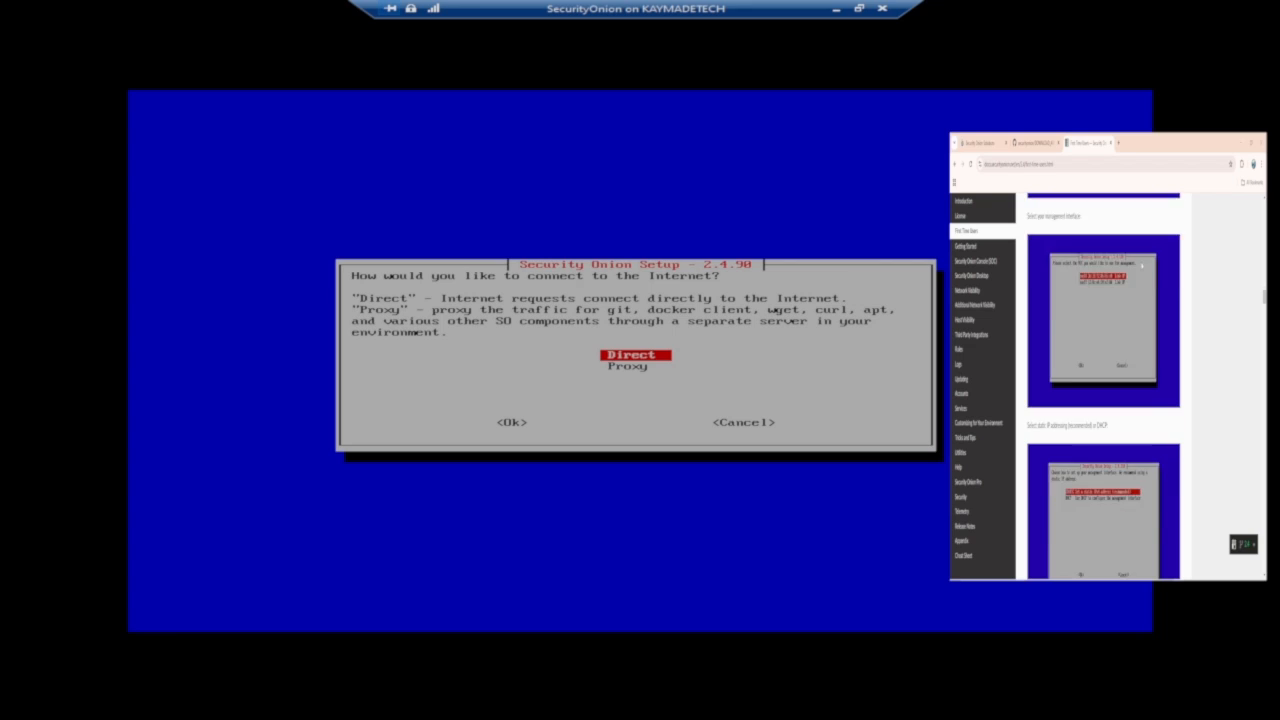
pyautogui.scroll(-7, 1141, 265)
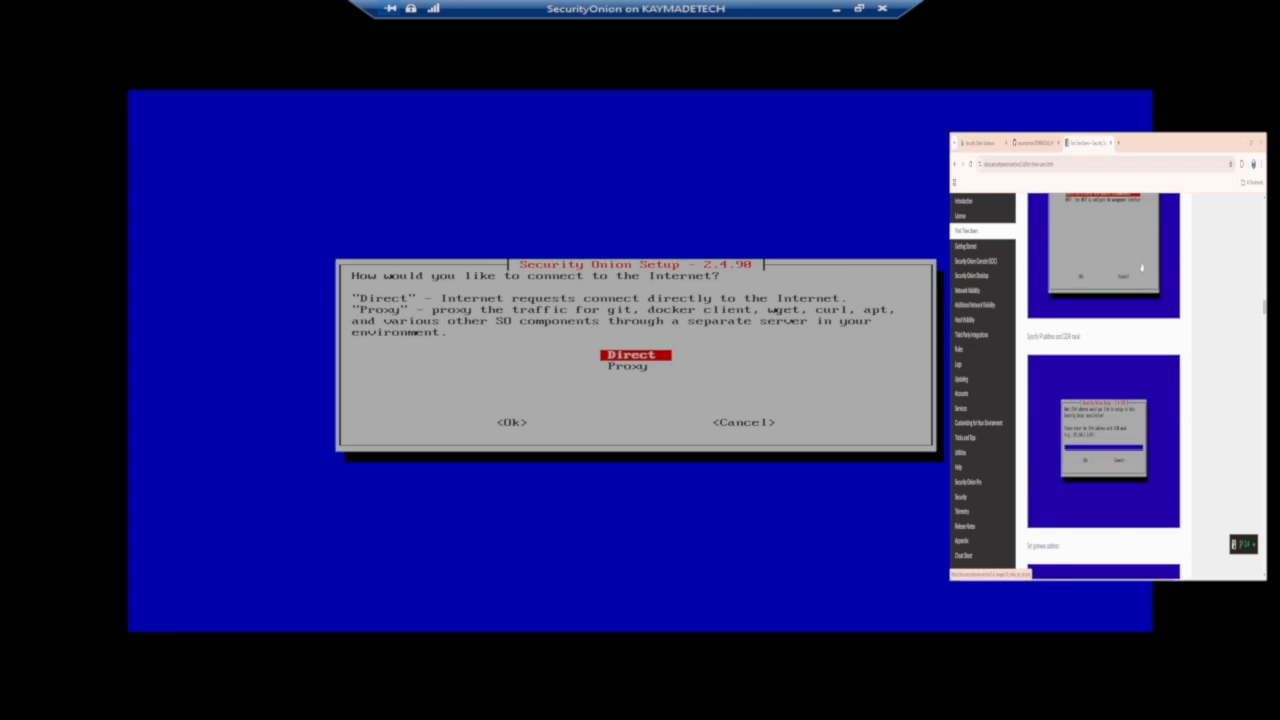
pyautogui.scroll(-7, 1141, 265)
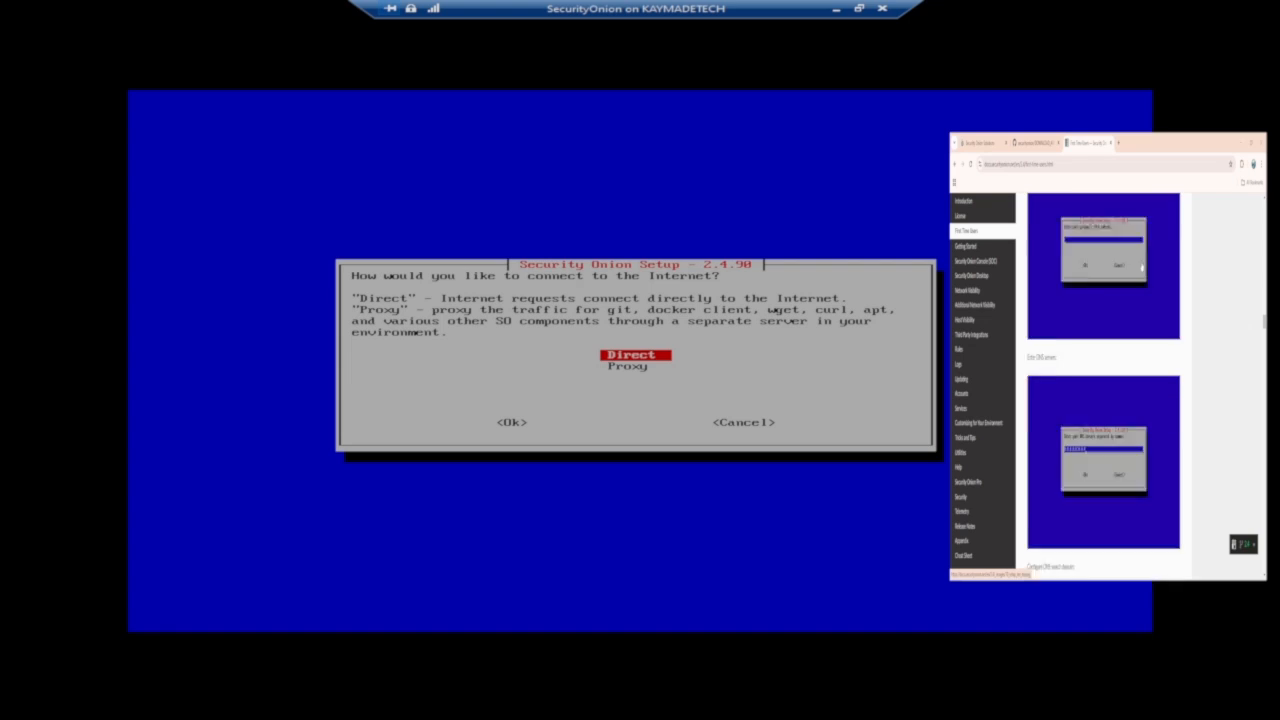
pyautogui.scroll(-3, 1141, 266)
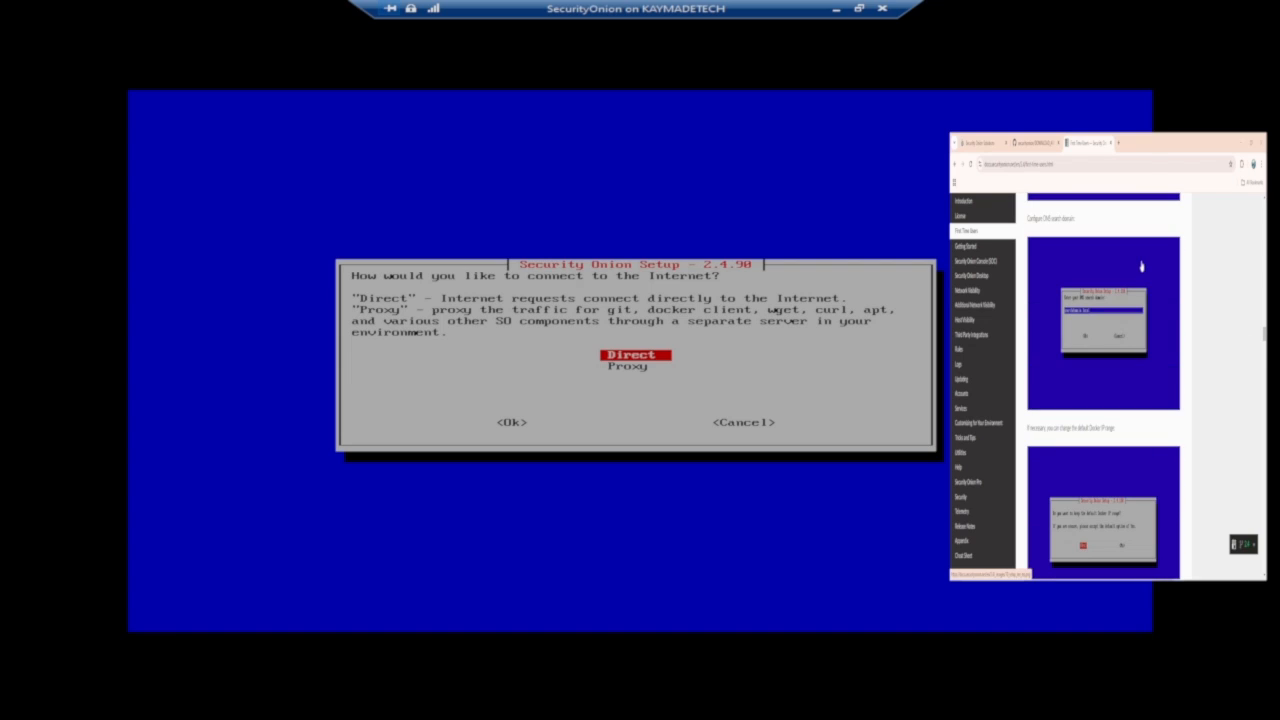
pyautogui.scroll(-5, 1141, 265)
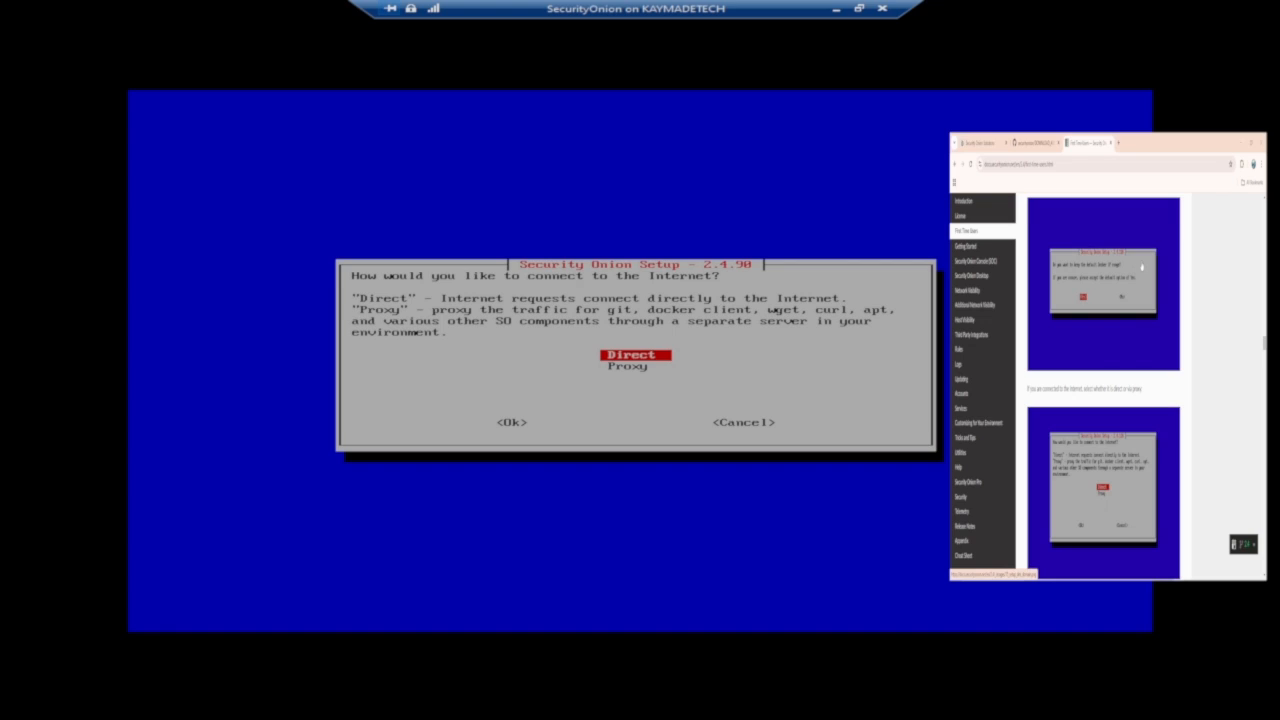
pyautogui.scroll(-1, 1141, 266)
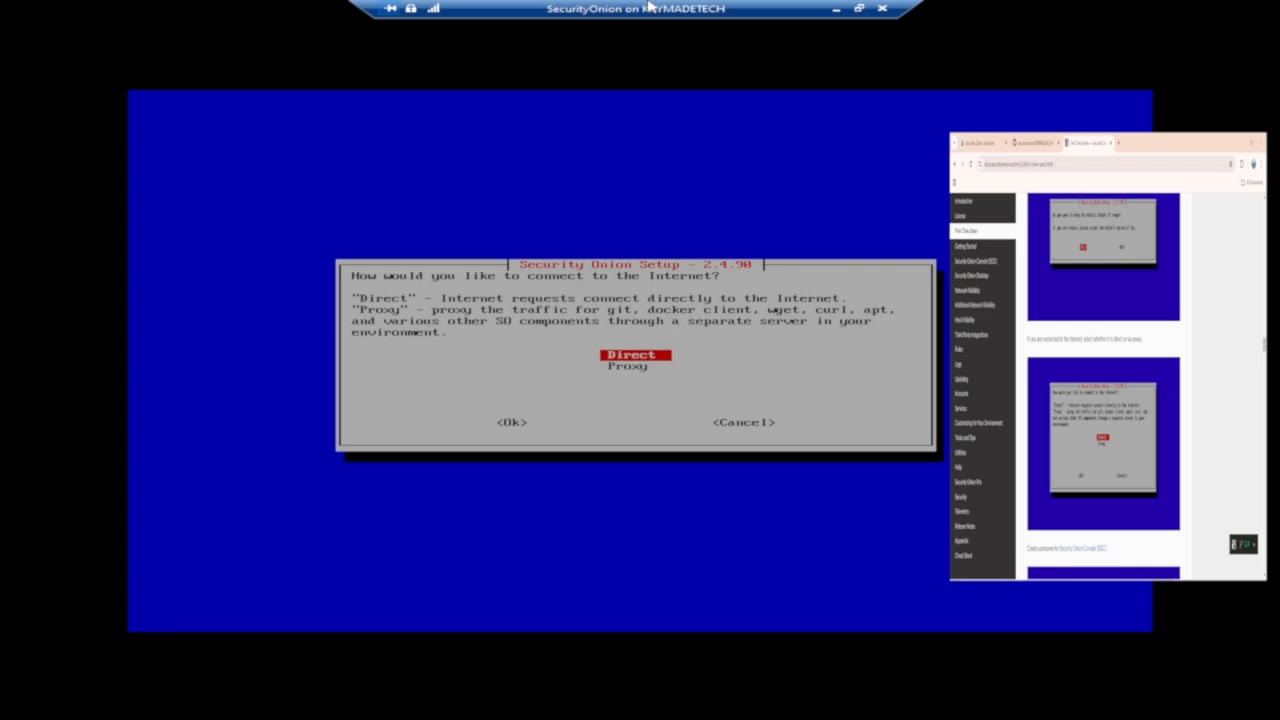
# Choose a Direct internet connection and keep the default Docker IP range.
pyautogui.press('Tab')
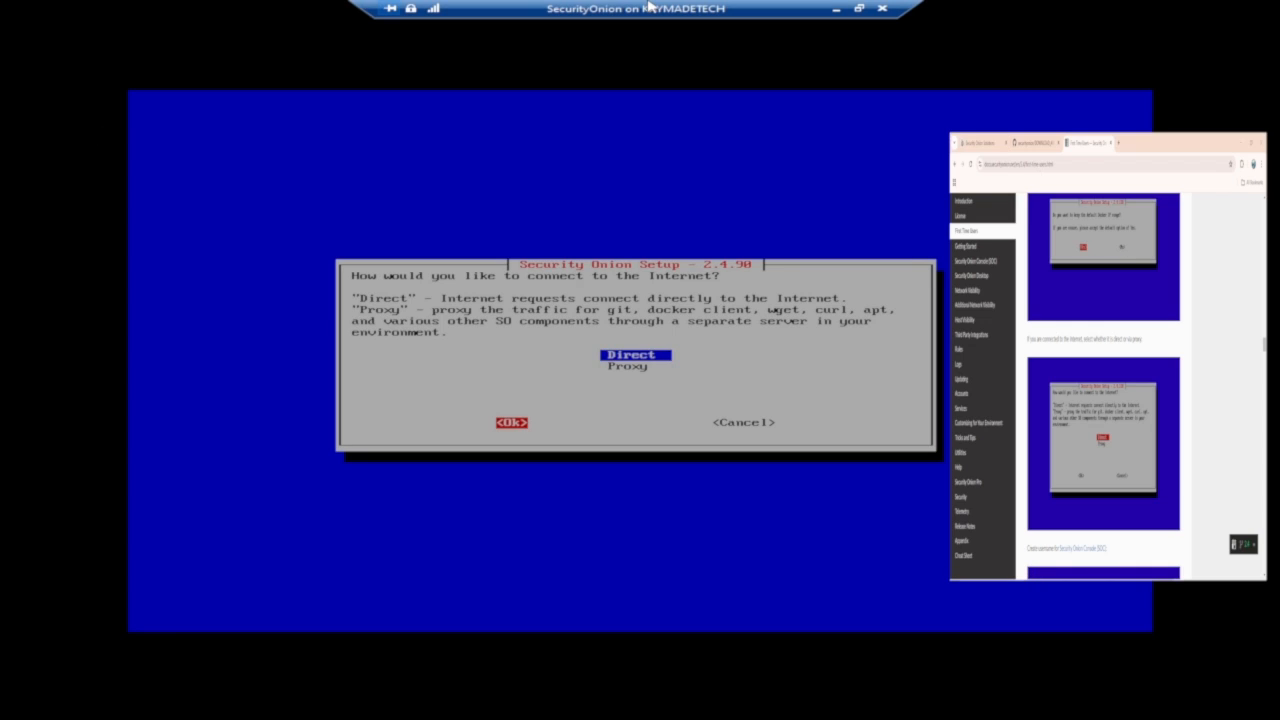
pyautogui.press('Return')
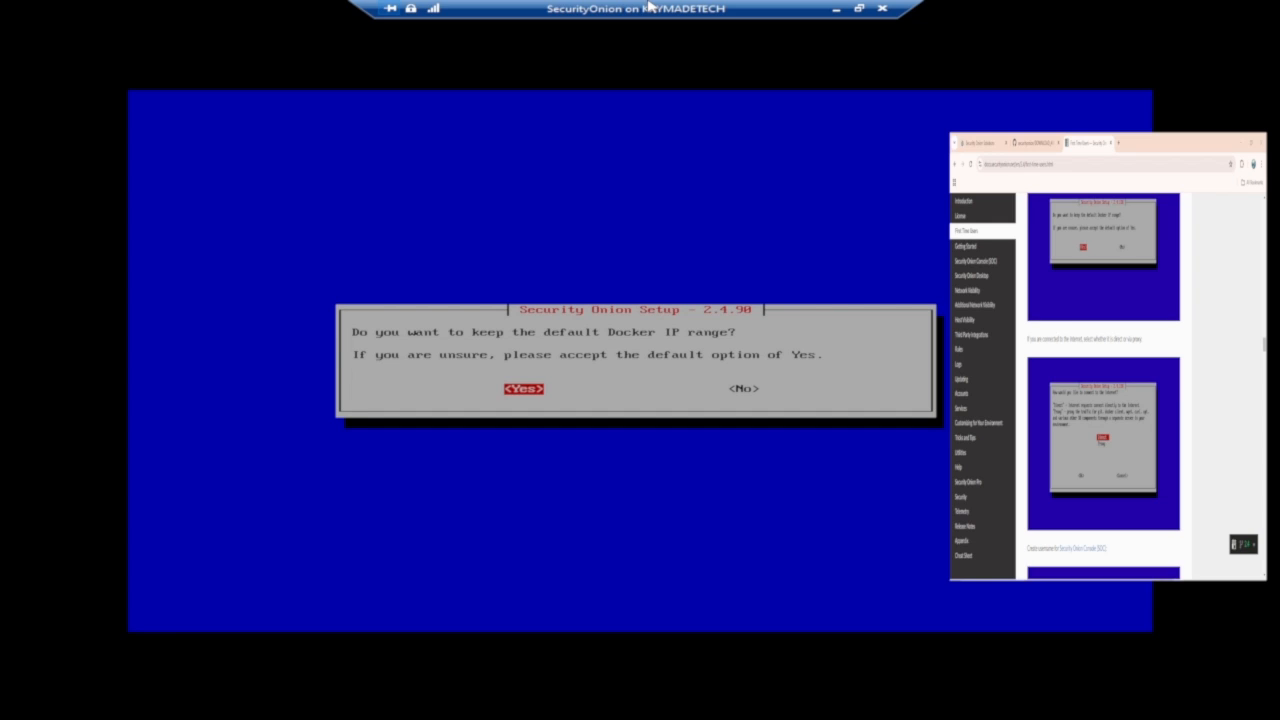
pyautogui.press('Return')
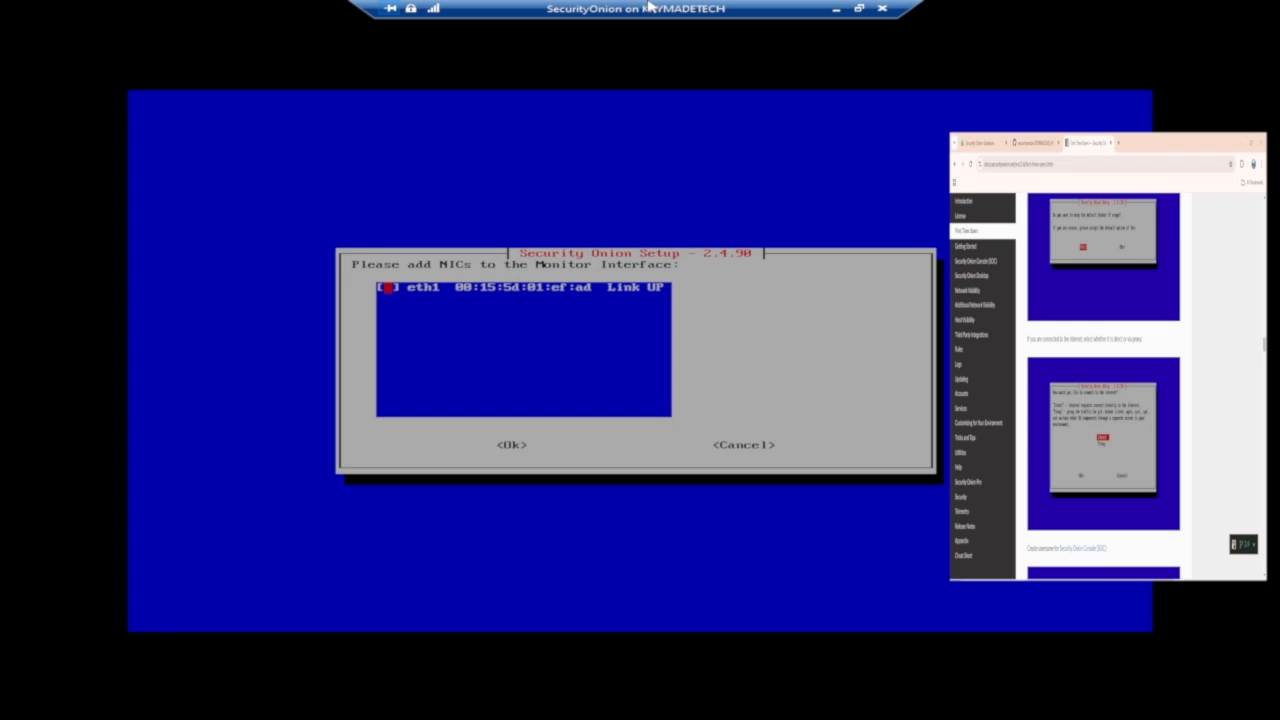
# Add eth1 to the monitor interface and confirm.
pyautogui.press('space')
pyautogui.press('Tab')
pyautogui.press('Return')
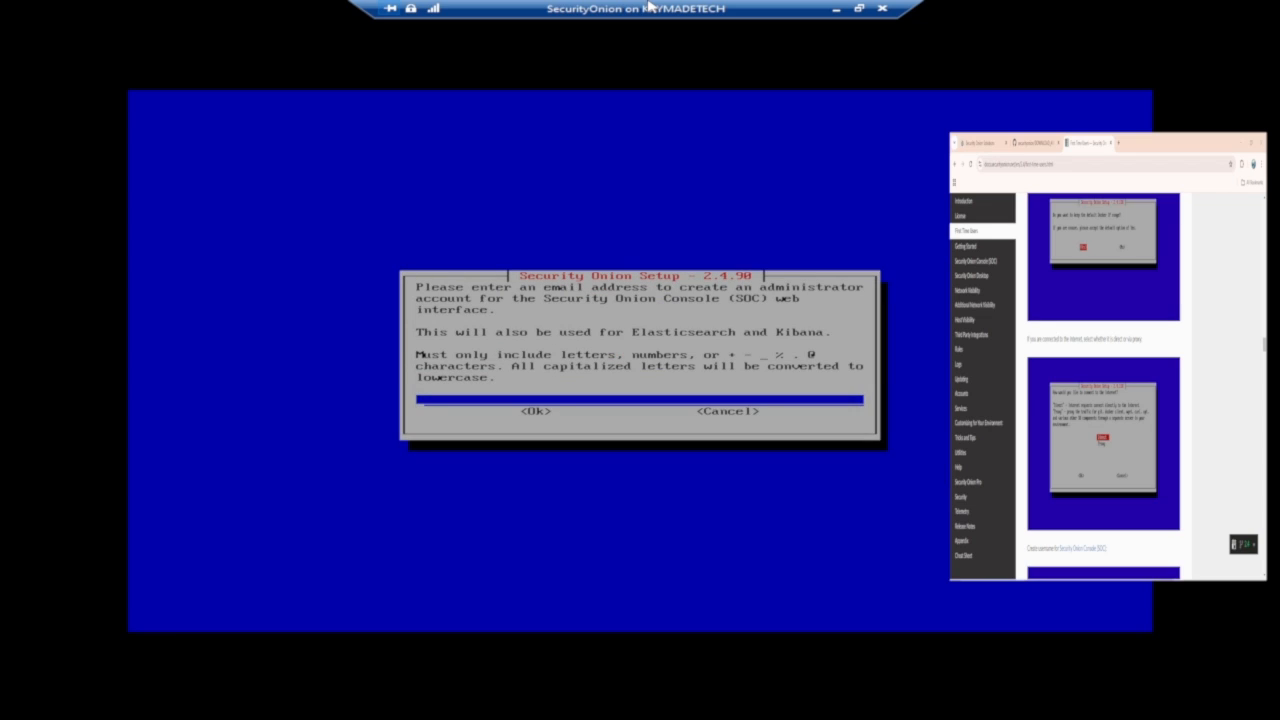
pyautogui.scroll(-2, 1074, 358)
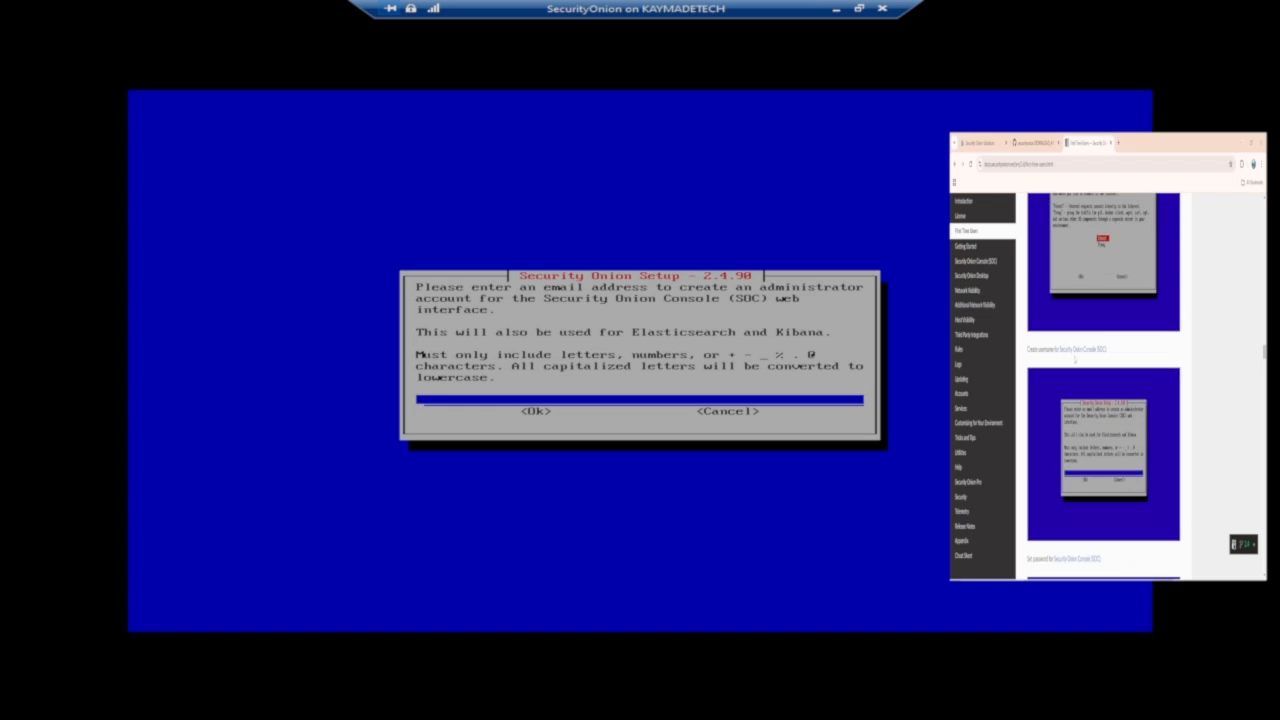
# Choose to access the web interface by IP address.
pyautogui.scroll(-3, 1075, 360)
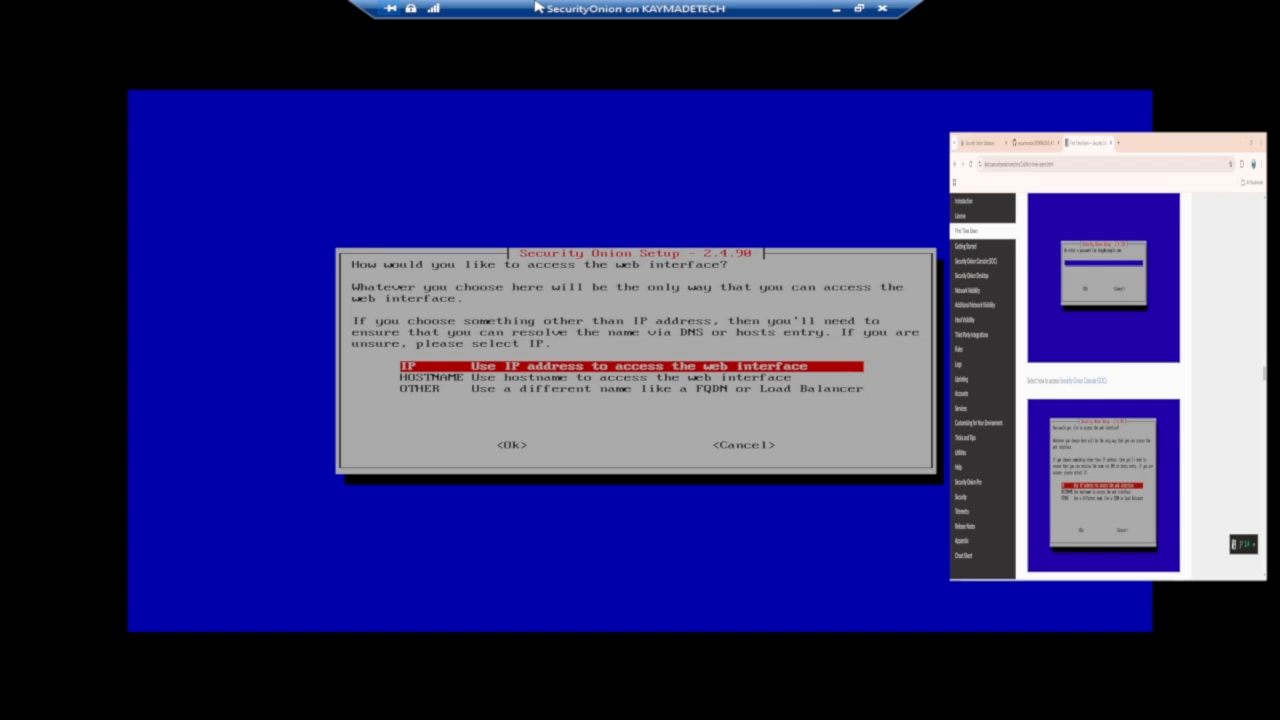
pyautogui.press('Tab')
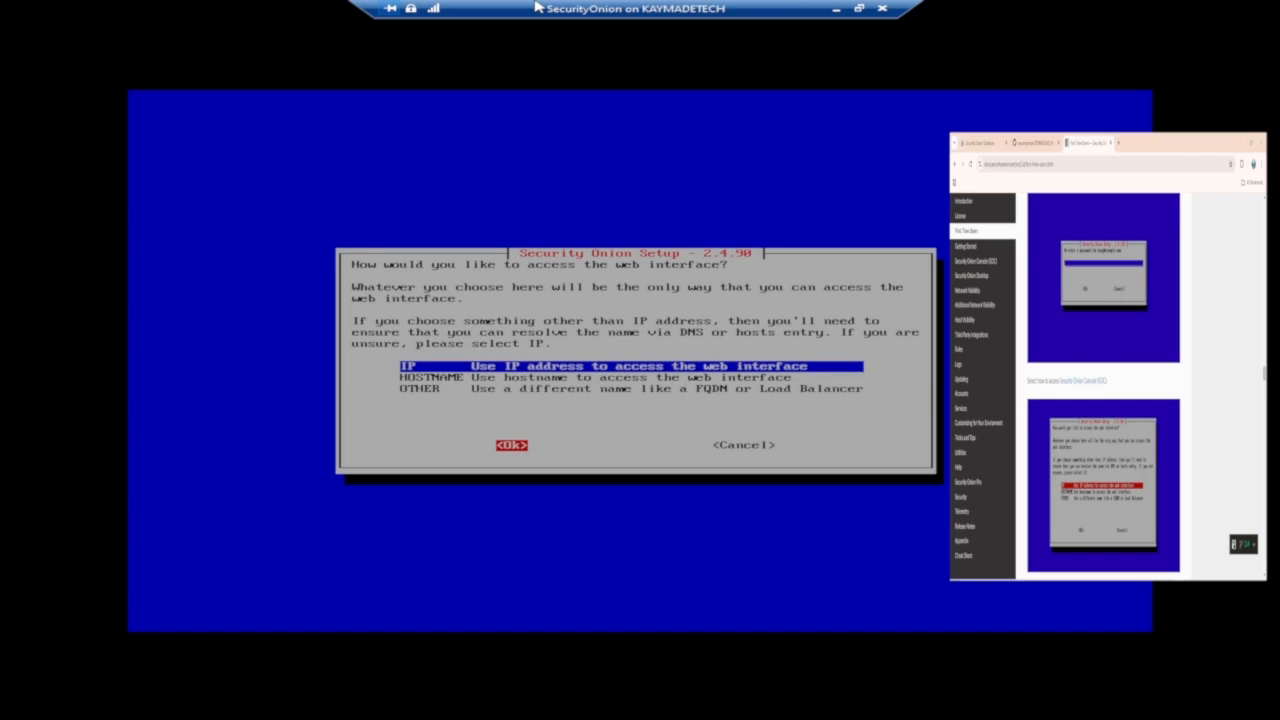
pyautogui.press('Return')
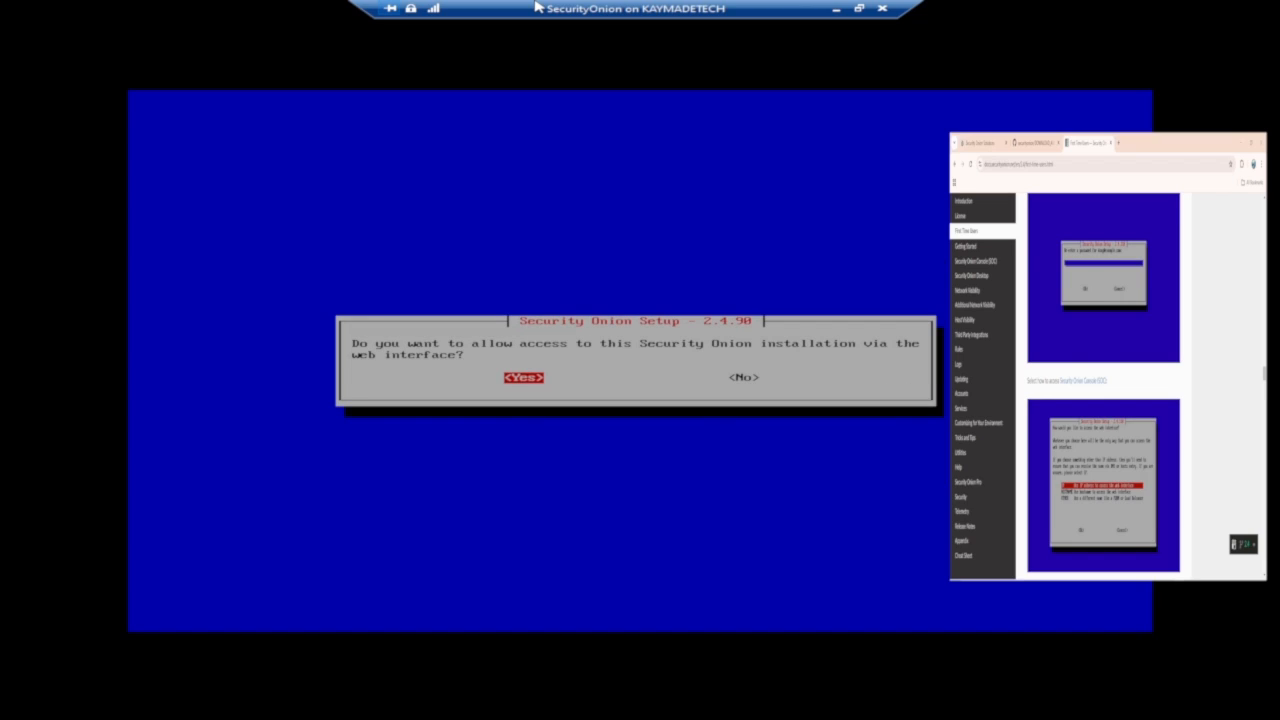
# Allow web interface access and permit the 172.20.1.0/24 subnet.
pyautogui.press('Return')
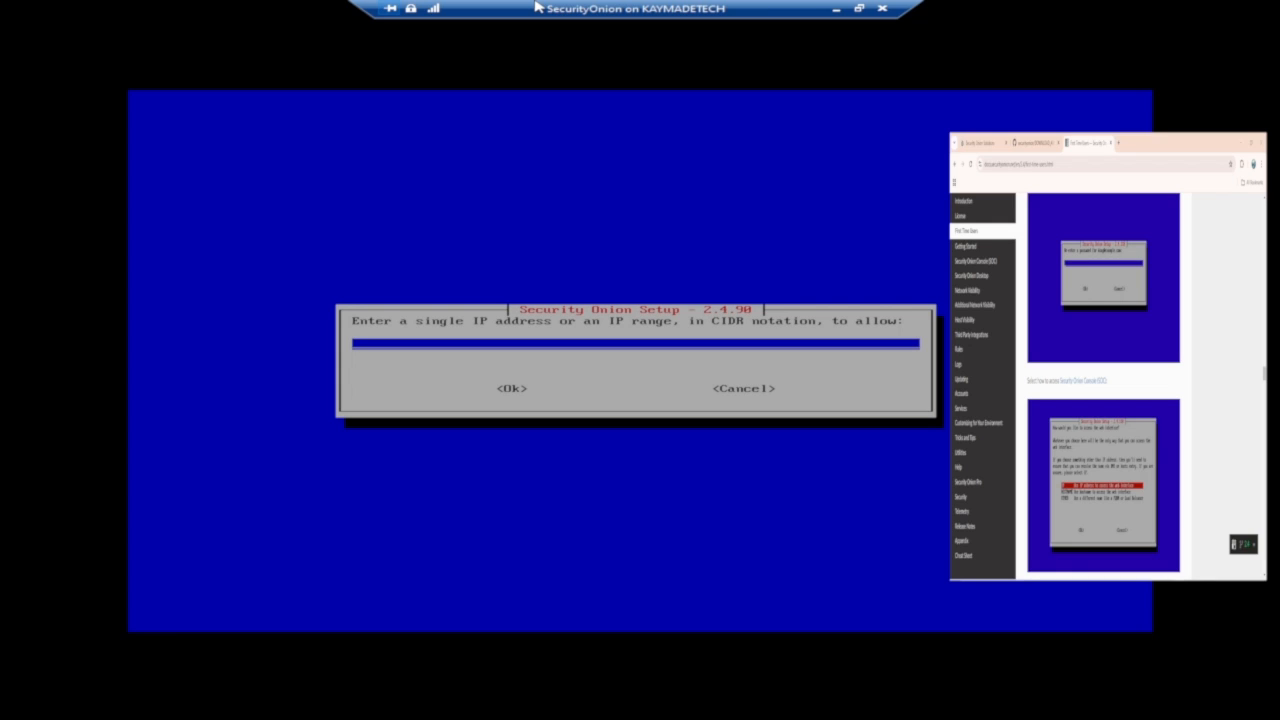
pyautogui.write('172.20.1.0/24')
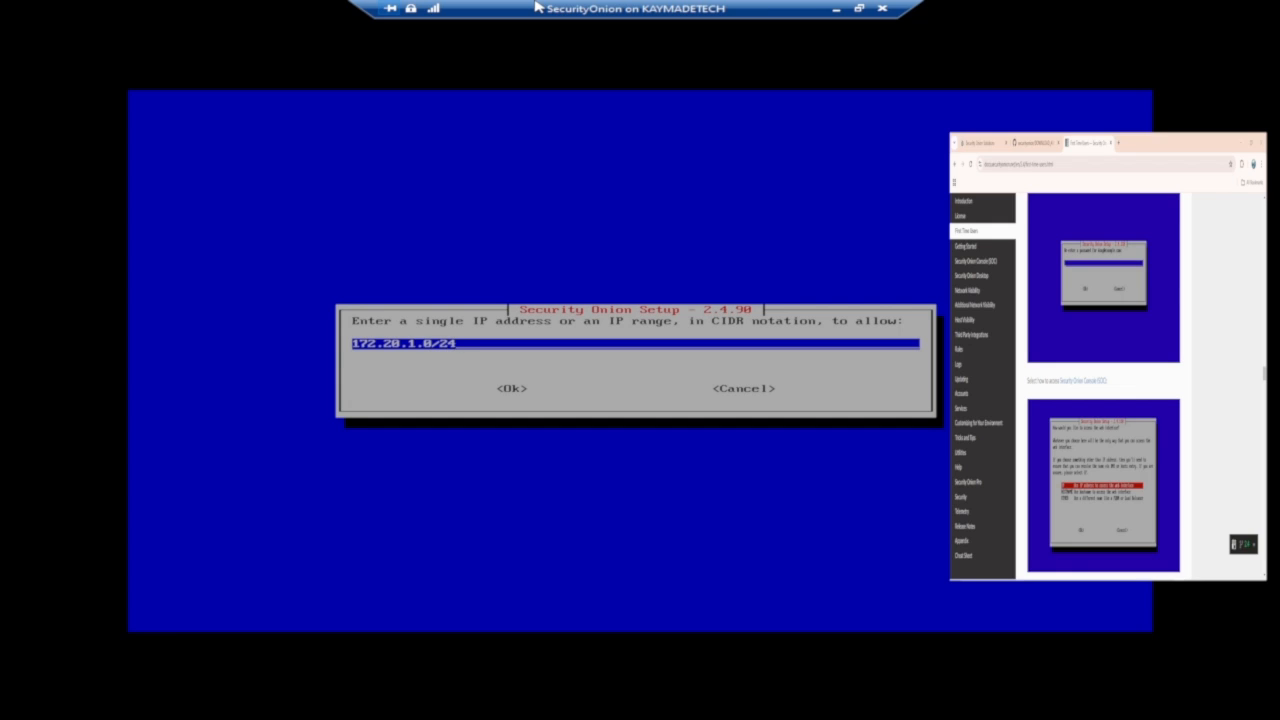
pyautogui.press('Tab')
pyautogui.press('Return')
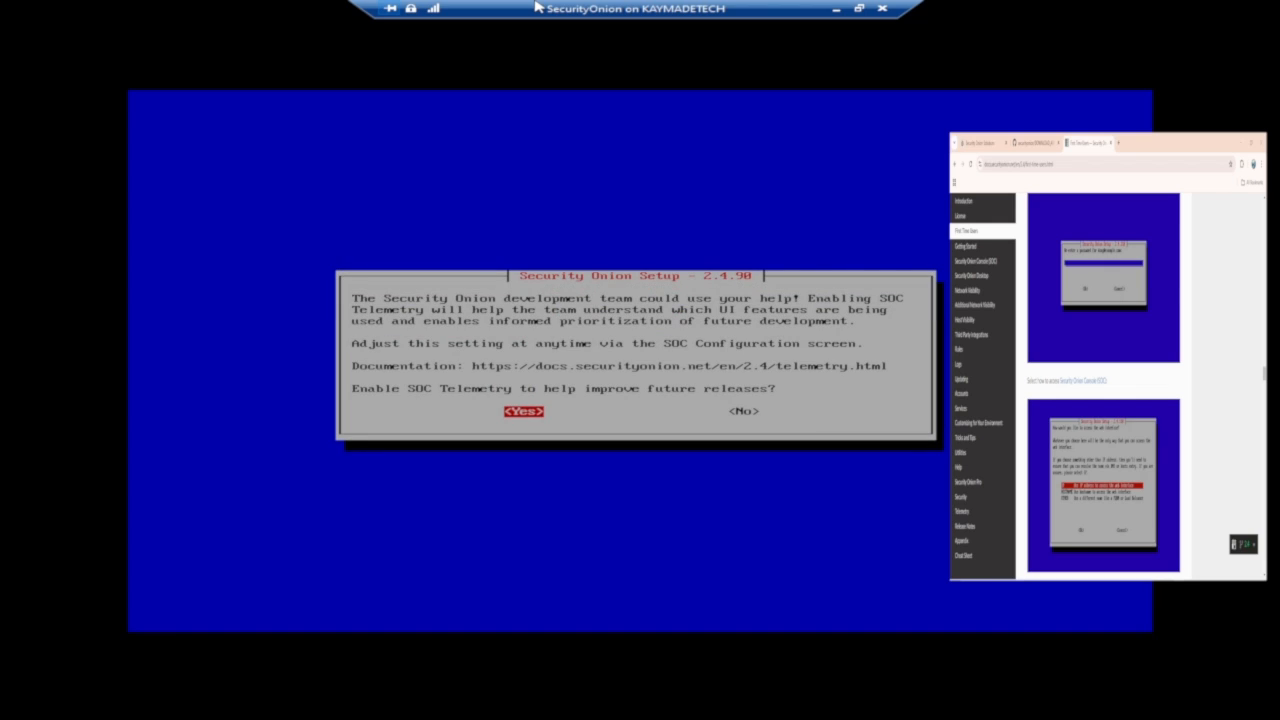
# Enable SOC Telemetry and accept the configuration summary to start the installation.
pyautogui.press('Return')
pyautogui.press('Tab')
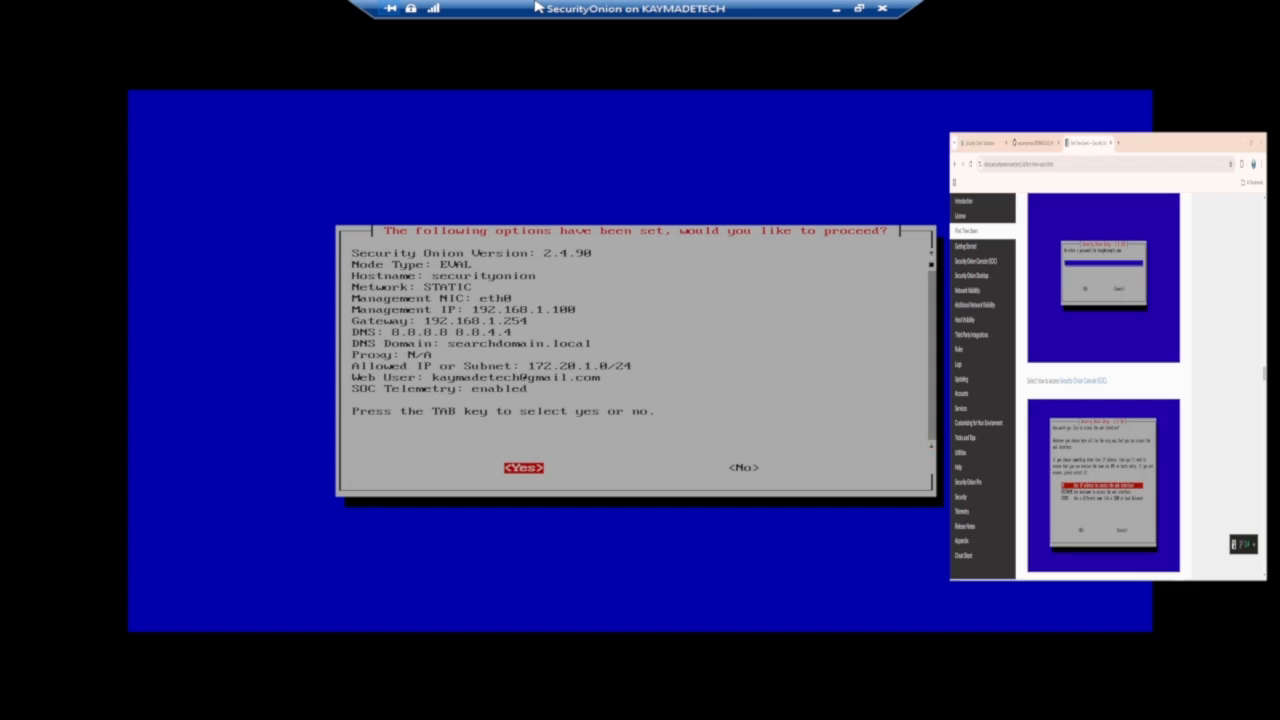
pyautogui.press('Return')
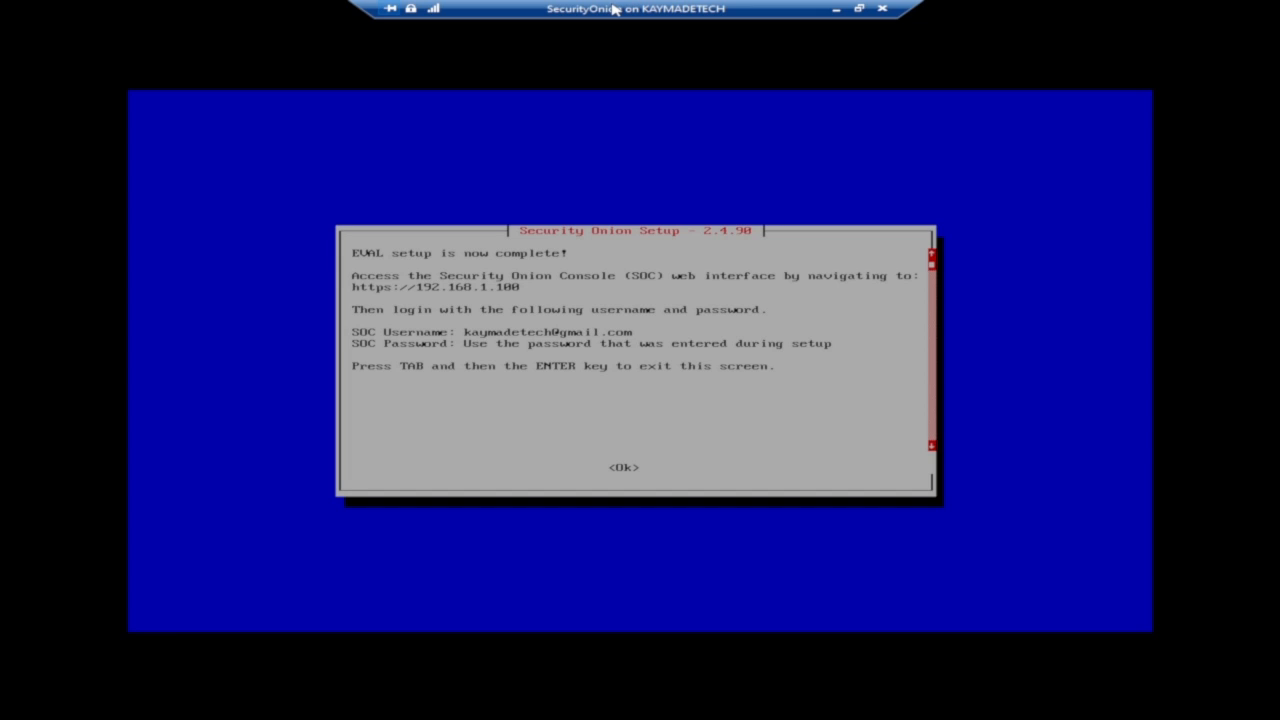
# Exit the setup completion screen and clear the terminal.
pyautogui.press('Tab')
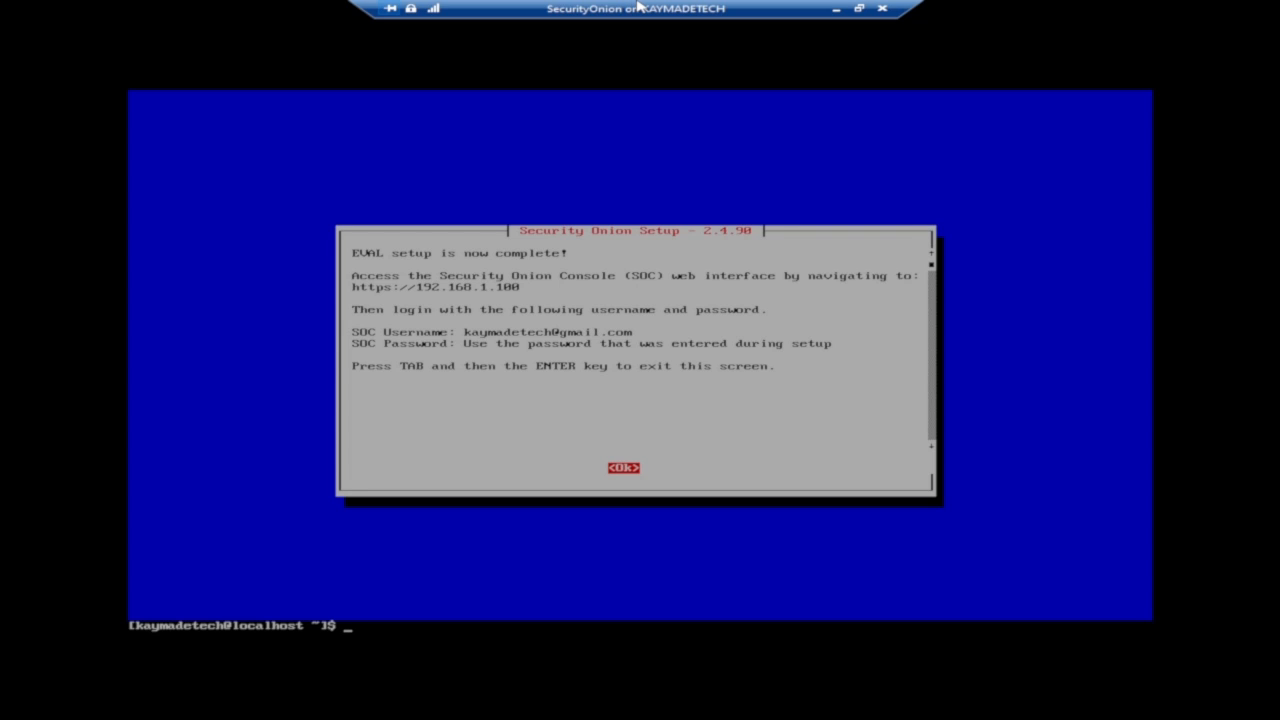
pyautogui.write('clear')
pyautogui.press('Return')
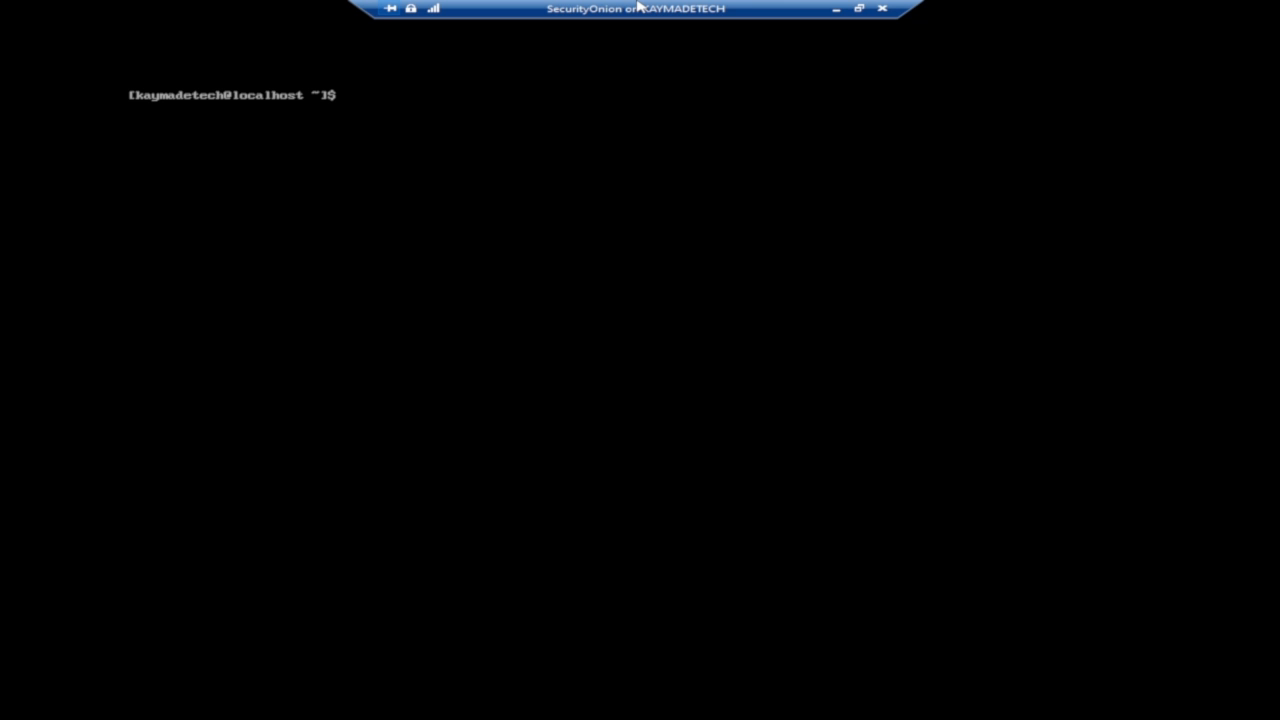
# Open a root shell with sudo -i, entering the account password.
pyautogui.write('sudo -i')
pyautogui.press('Return')
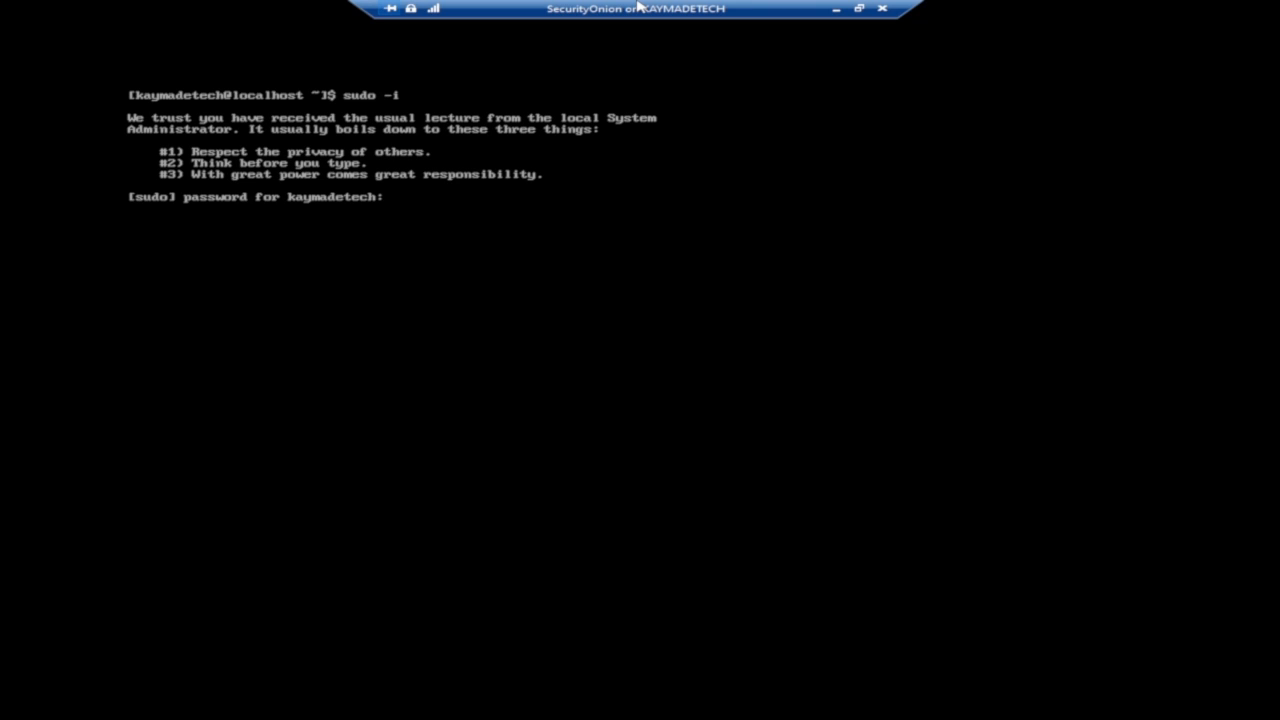
pyautogui.press('Return')
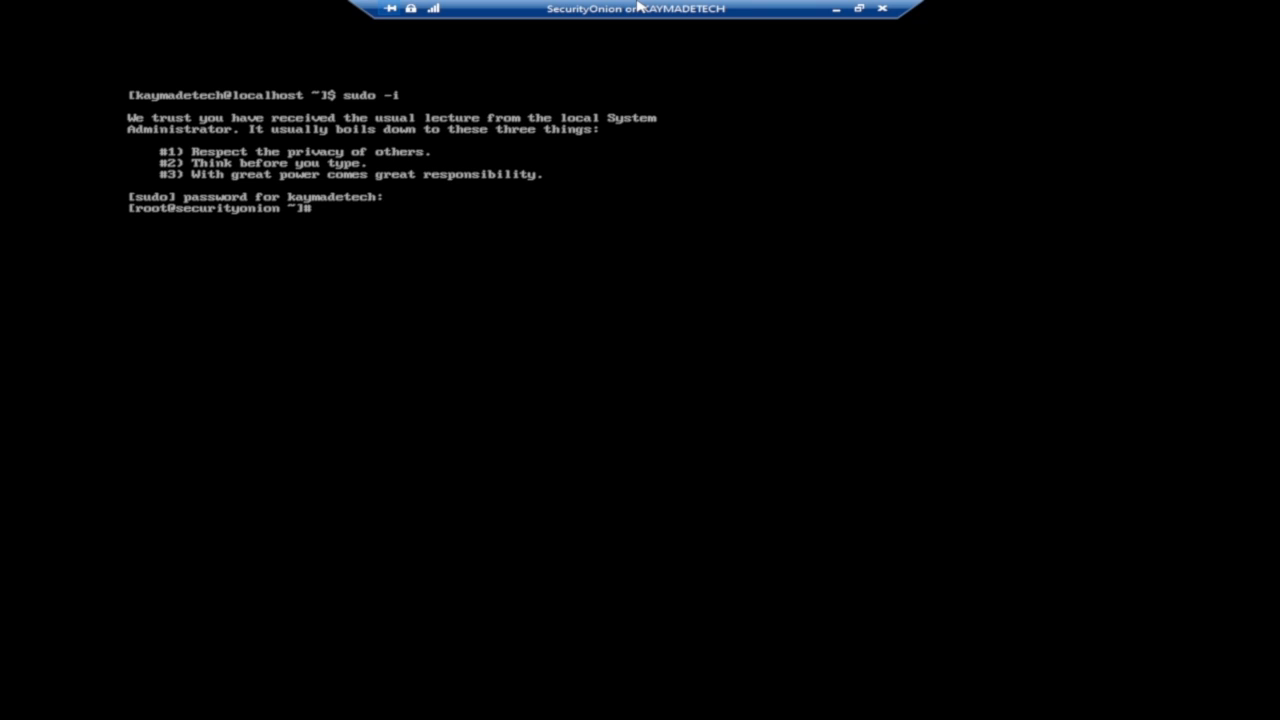
# Check the Security Onion container status with so-status.
pyautogui.write('so-status')
pyautogui.press('Return')
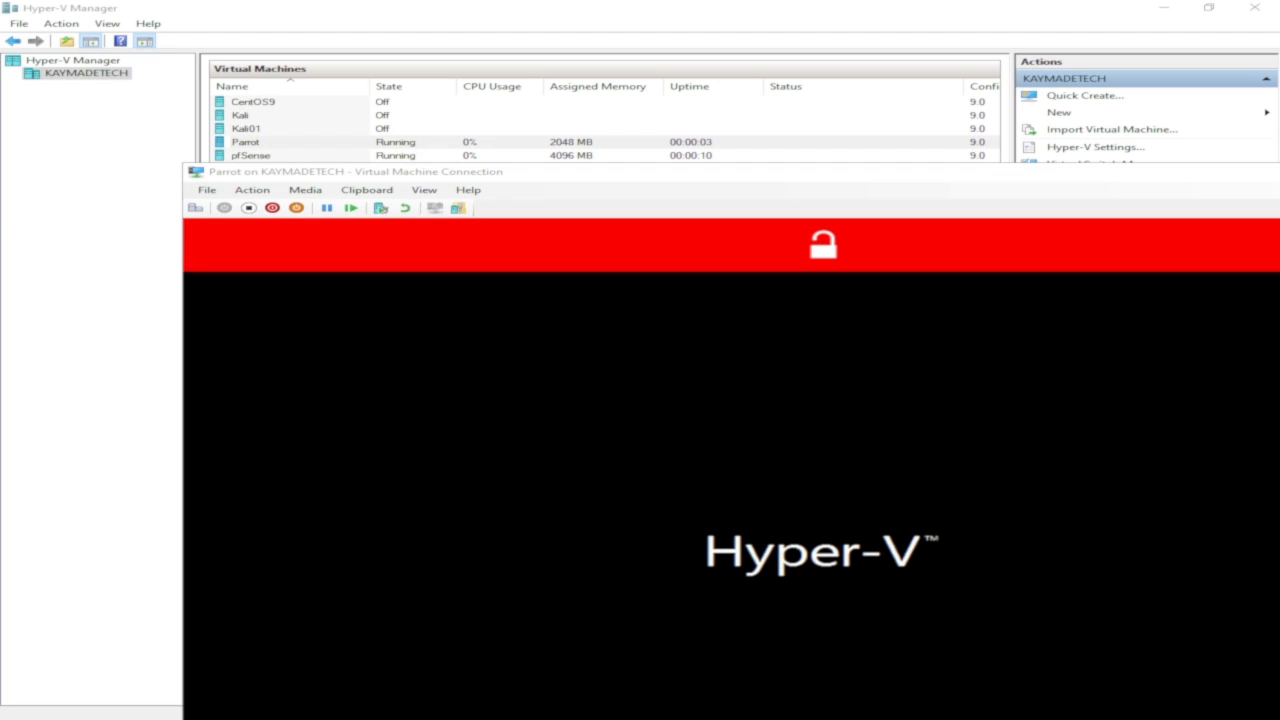
# Return to the Security Onion console and try to update packages with apt update.
pyautogui.doubleClick(640, 172)
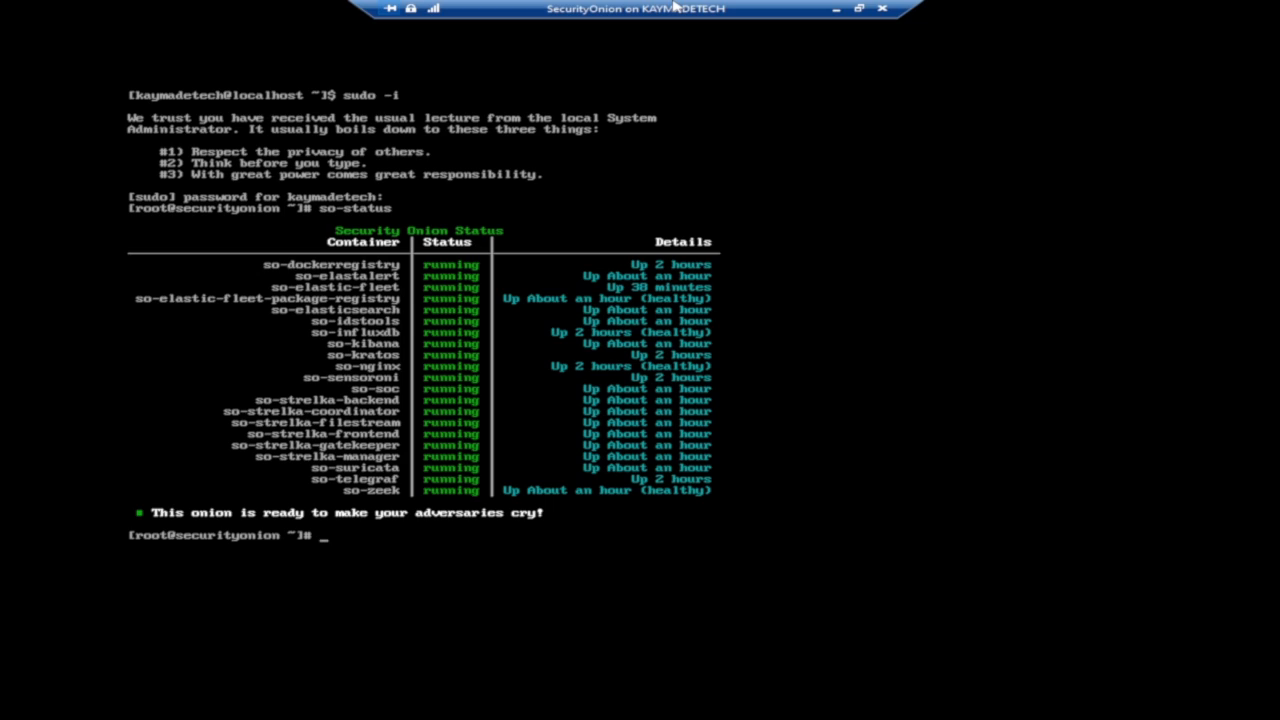
pyautogui.write('sudo')
pyautogui.press('BackSpace')
pyautogui.press('BackSpace')
pyautogui.press('BackSpace')
pyautogui.press('BackSpace')
pyautogui.press('BackSpace')
pyautogui.write('apt update')
pyautogui.press('Return')
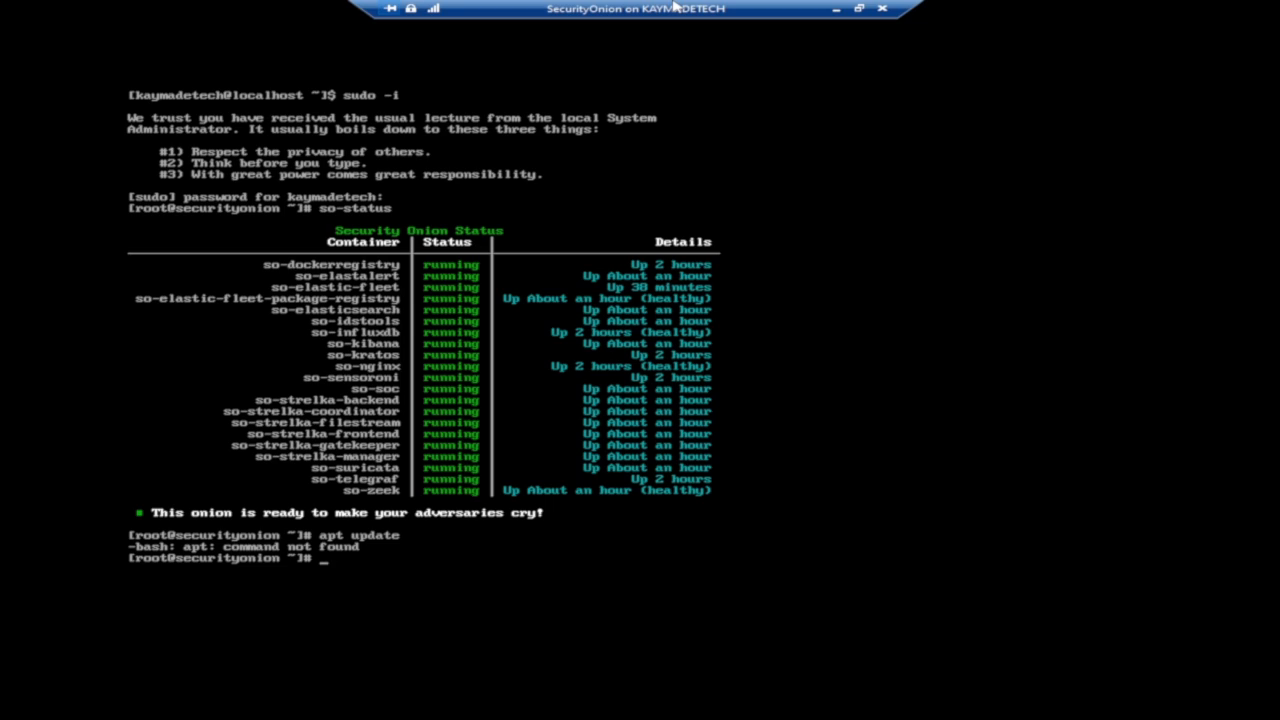
# Update the system packages with yum update.
pyautogui.write('yum update')
pyautogui.press('Return')
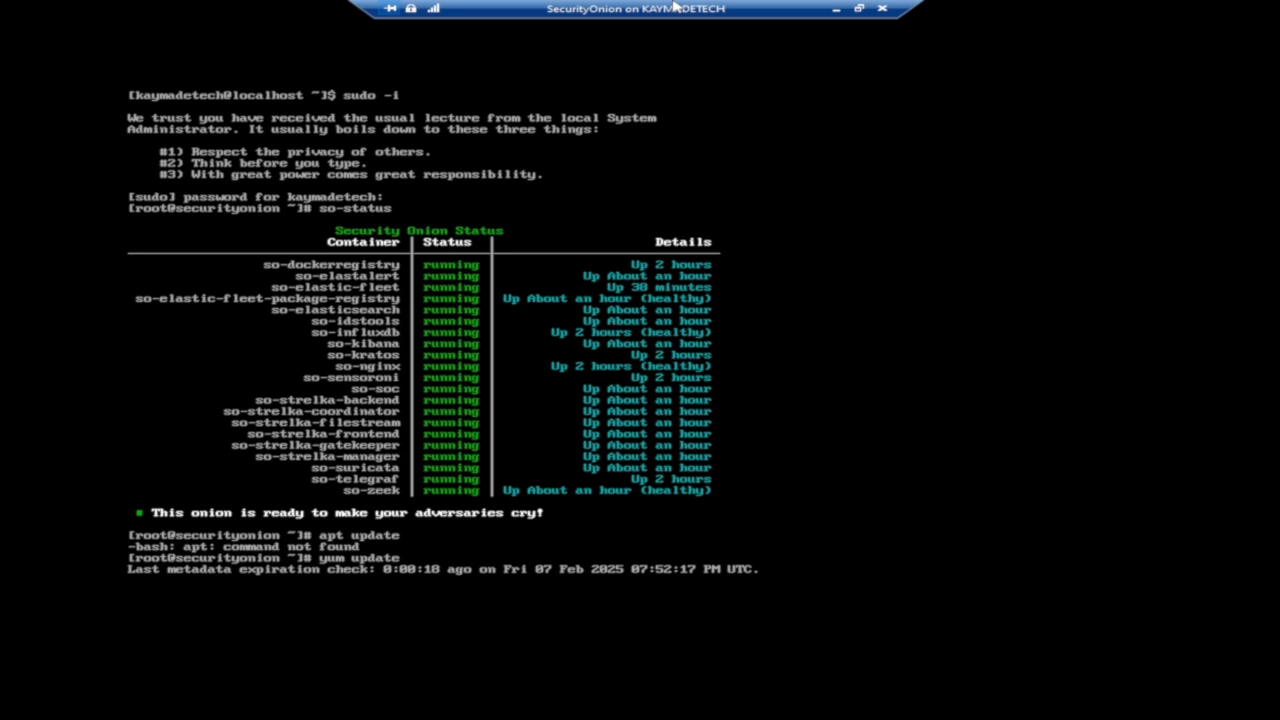